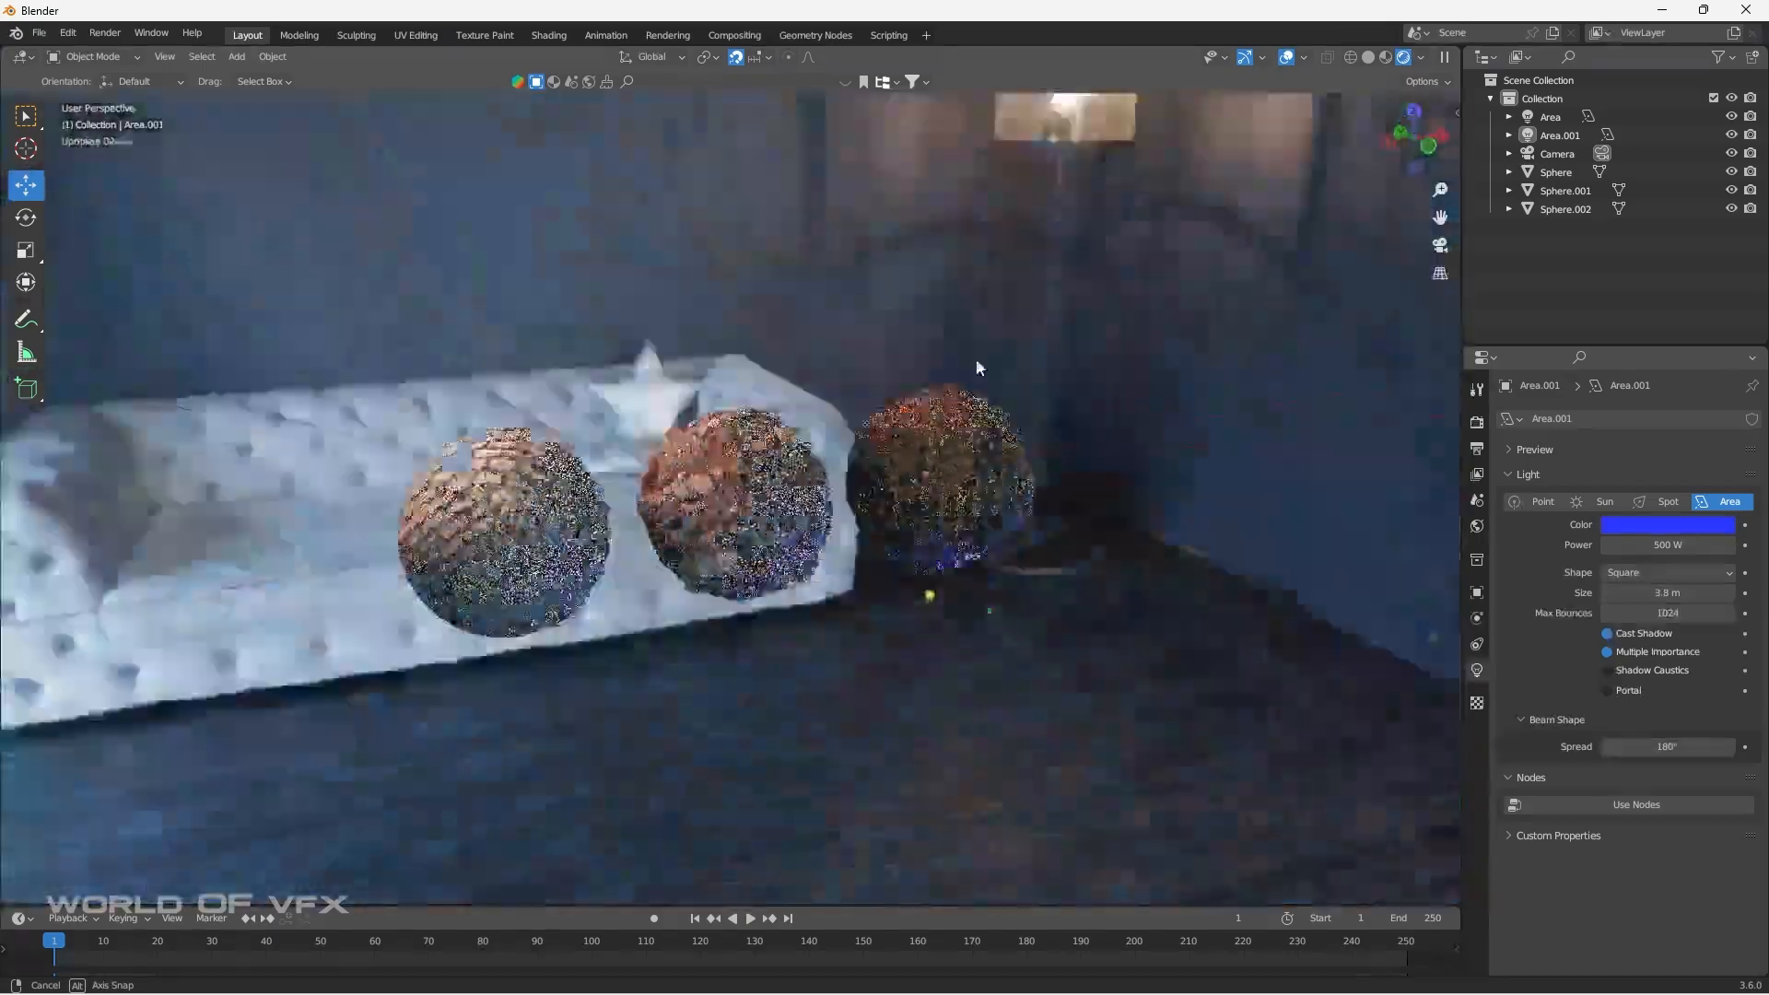
scroll(1021, 324, "up", 4)
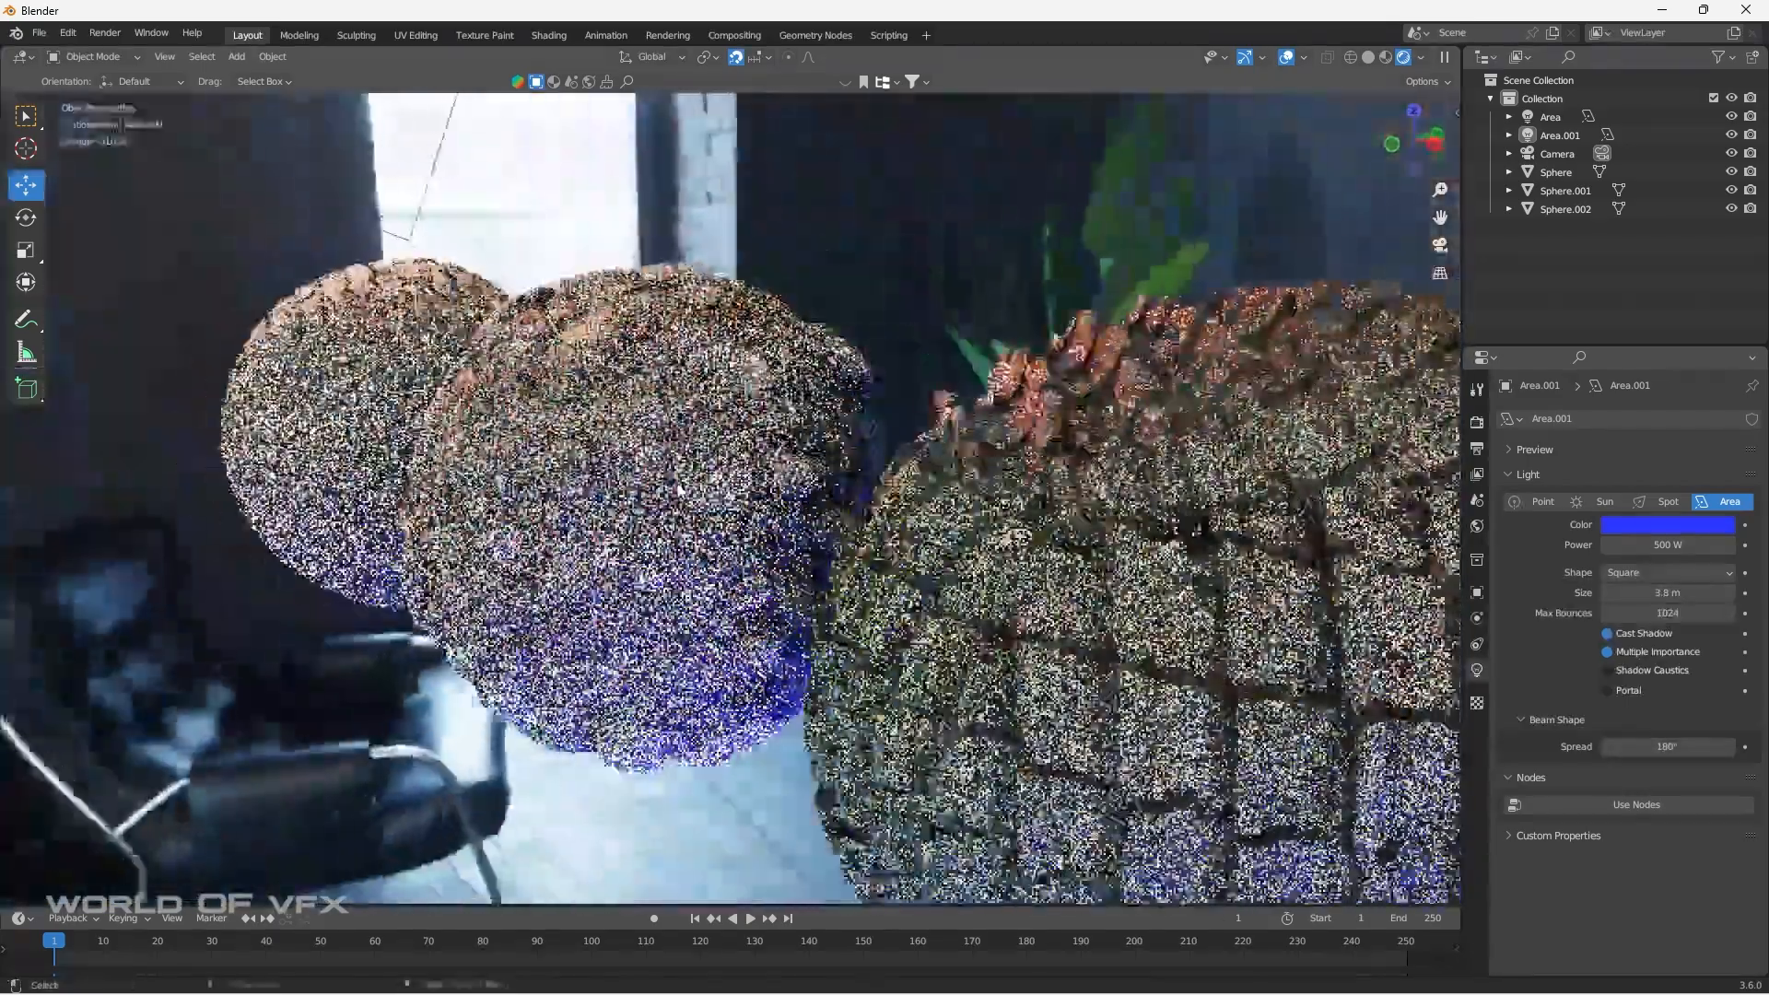
scroll(755, 479, "down", 3)
middle_click_drag(733, 502, 778, 481)
scroll(939, 488, "up", 3)
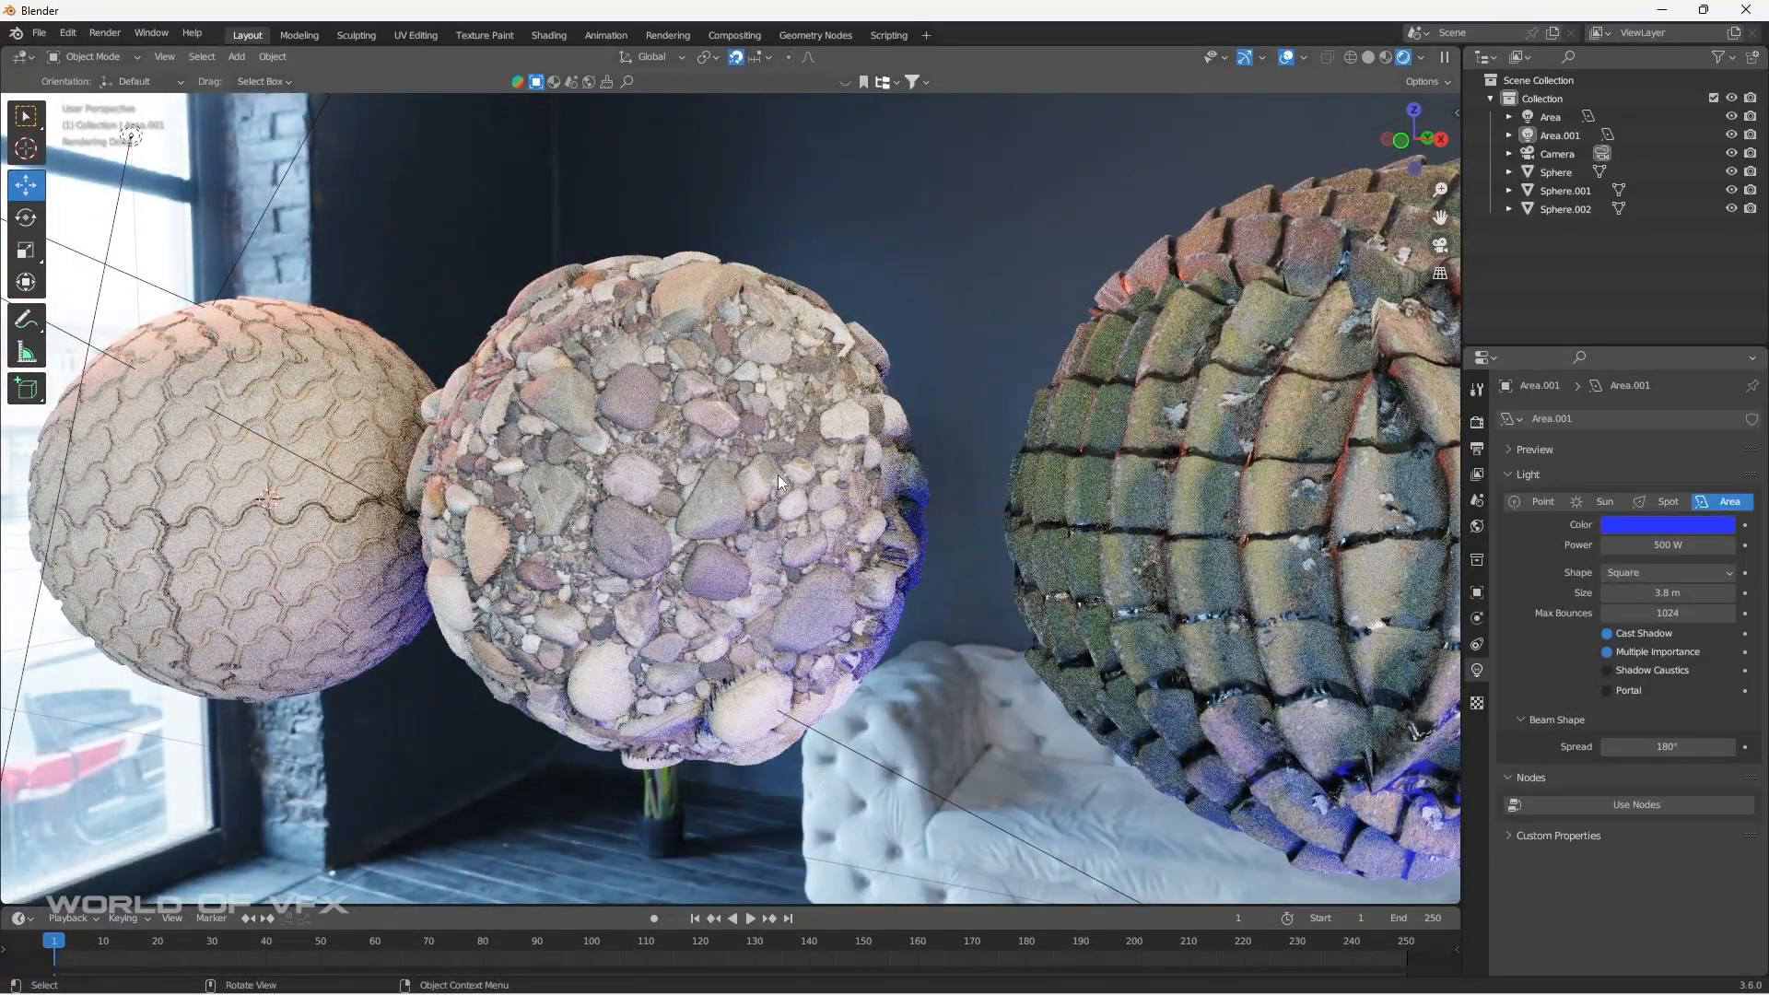
Start a new file with the default cube scene.
left_click(76, 42)
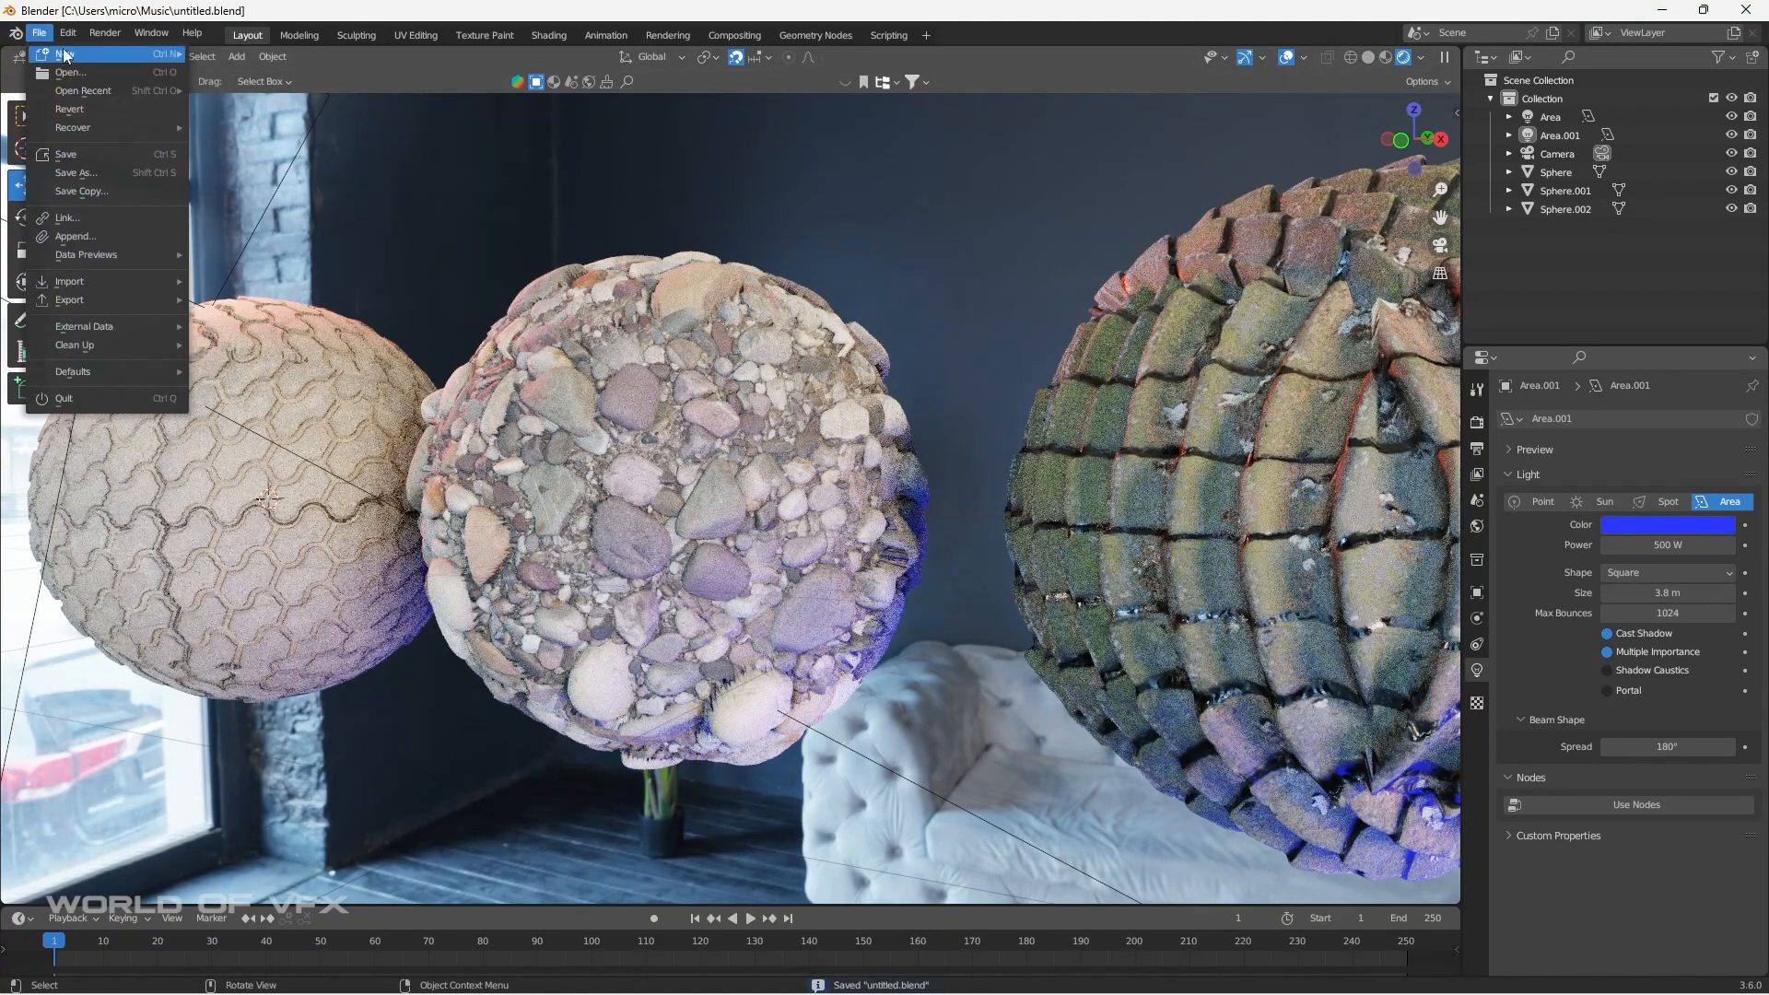
mouse_move(71, 57)
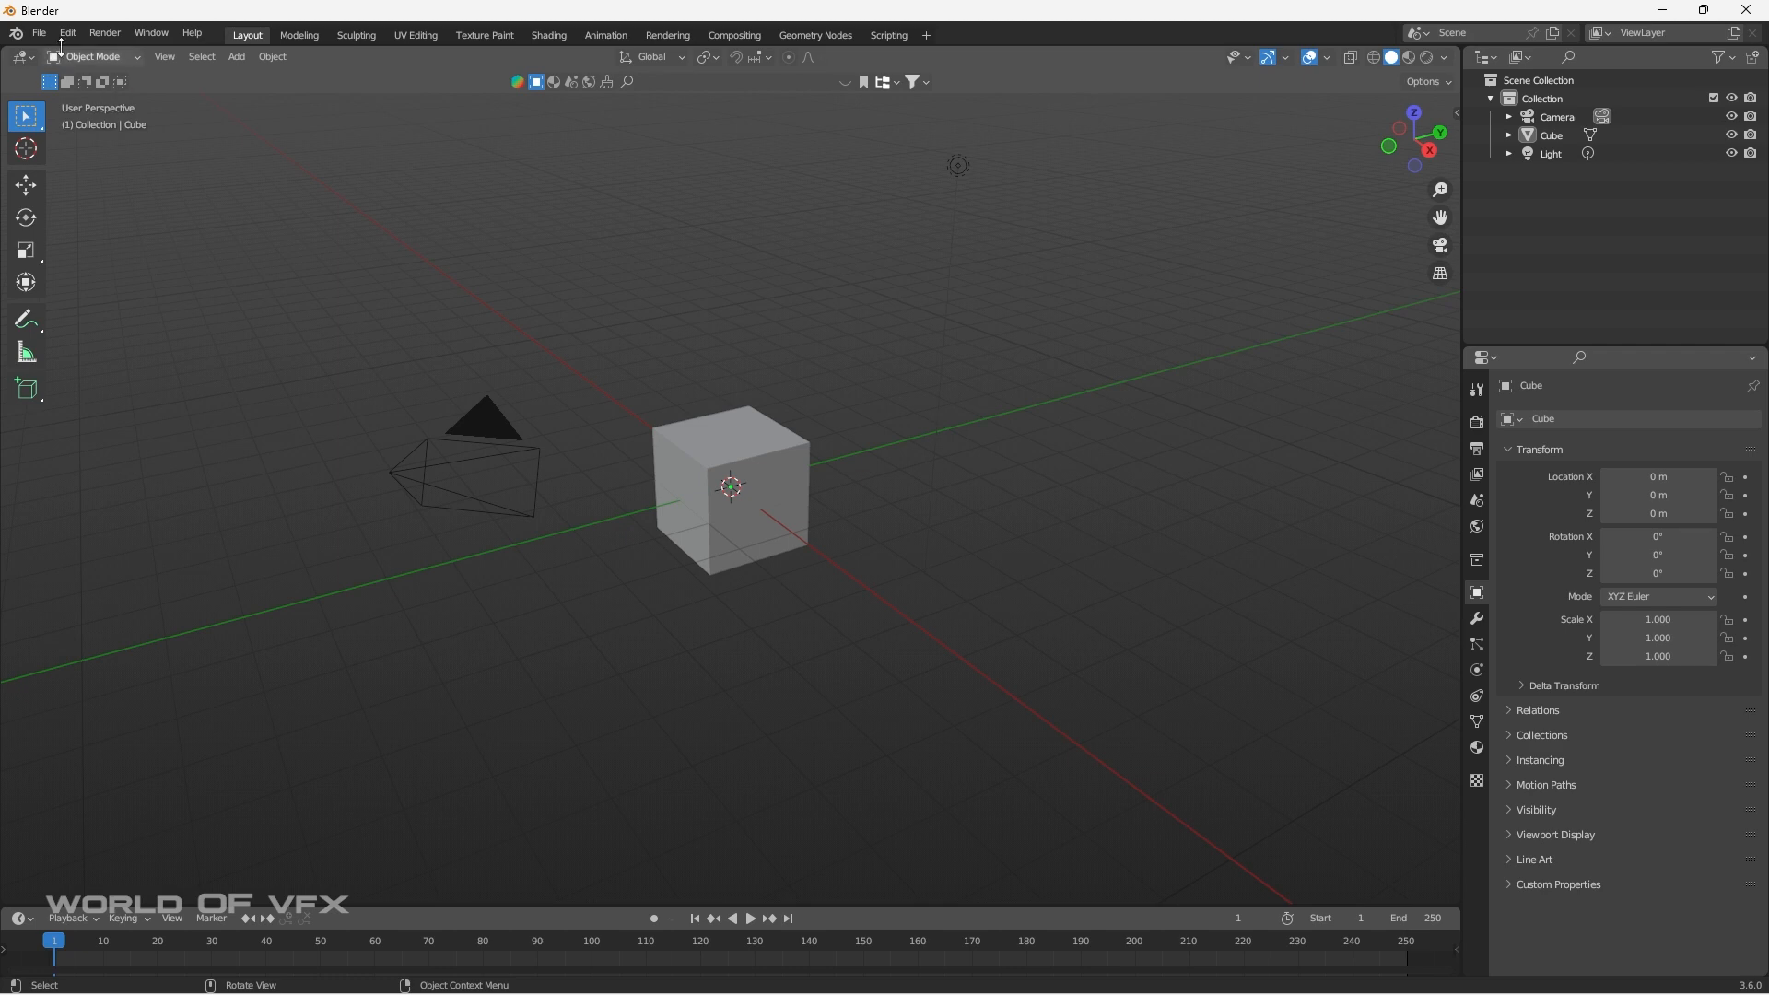
Search the add-on preferences for "node" and check whether Node Wrangler is enabled.
left_click(63, 35)
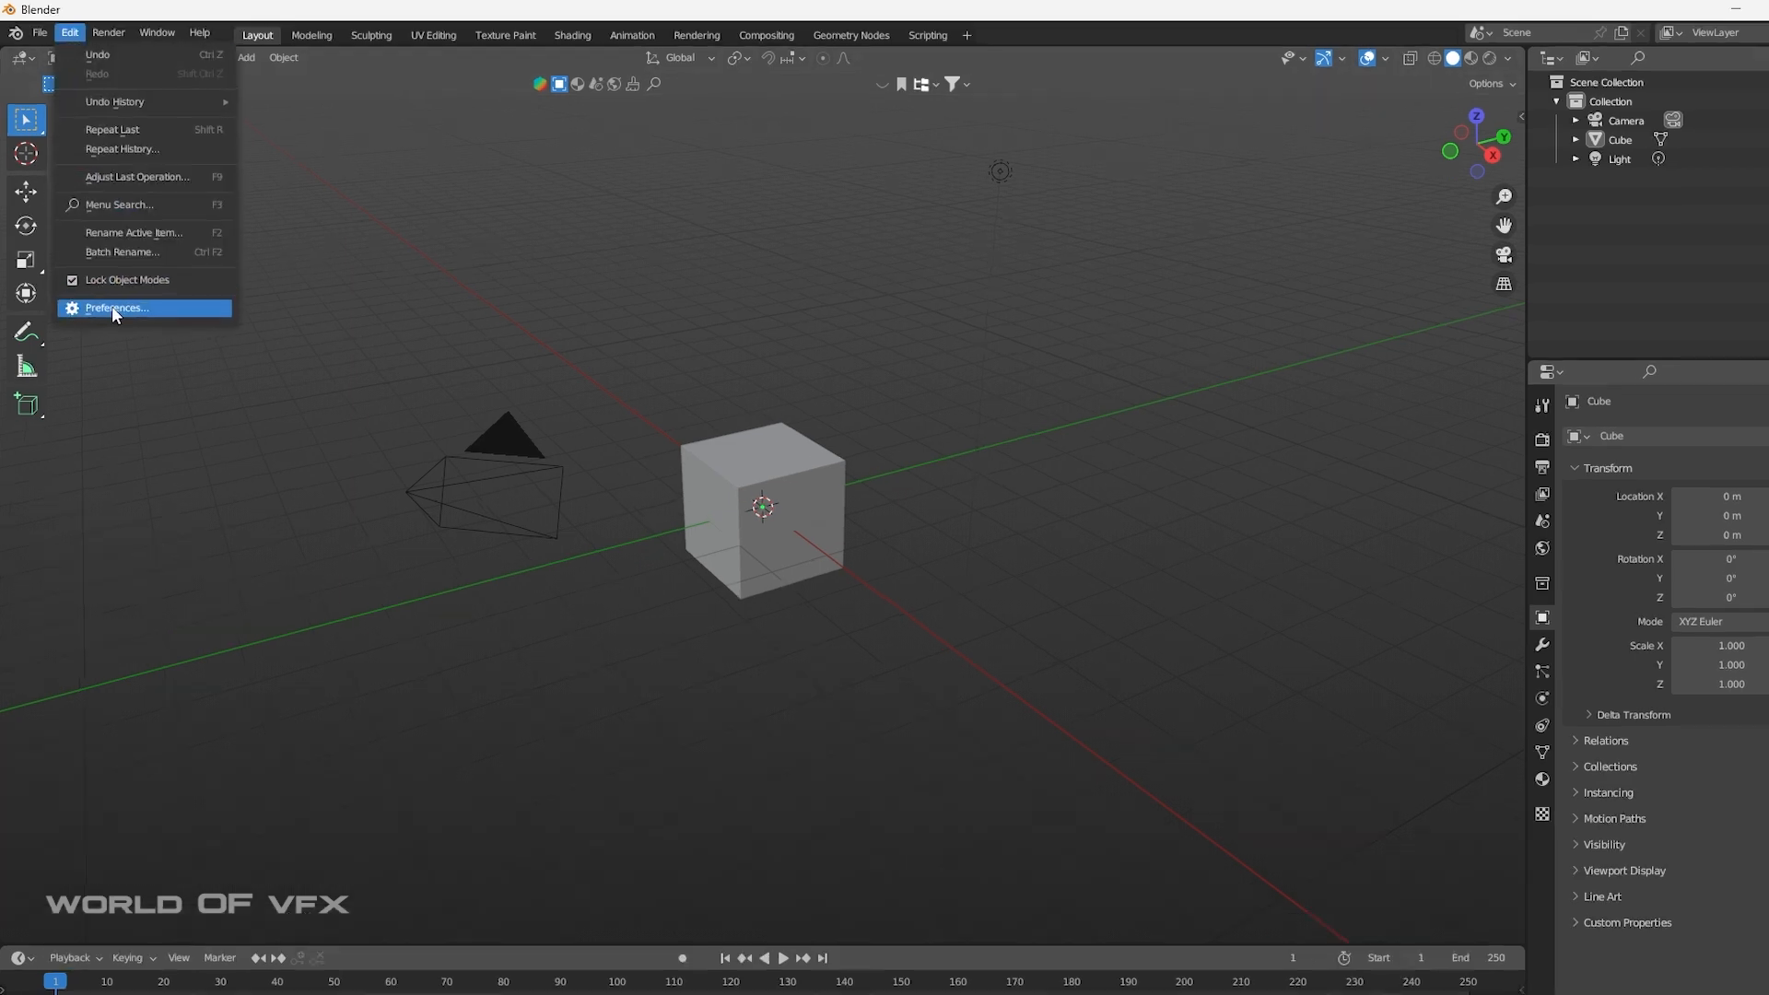
left_click(112, 308)
left_click(1052, 164)
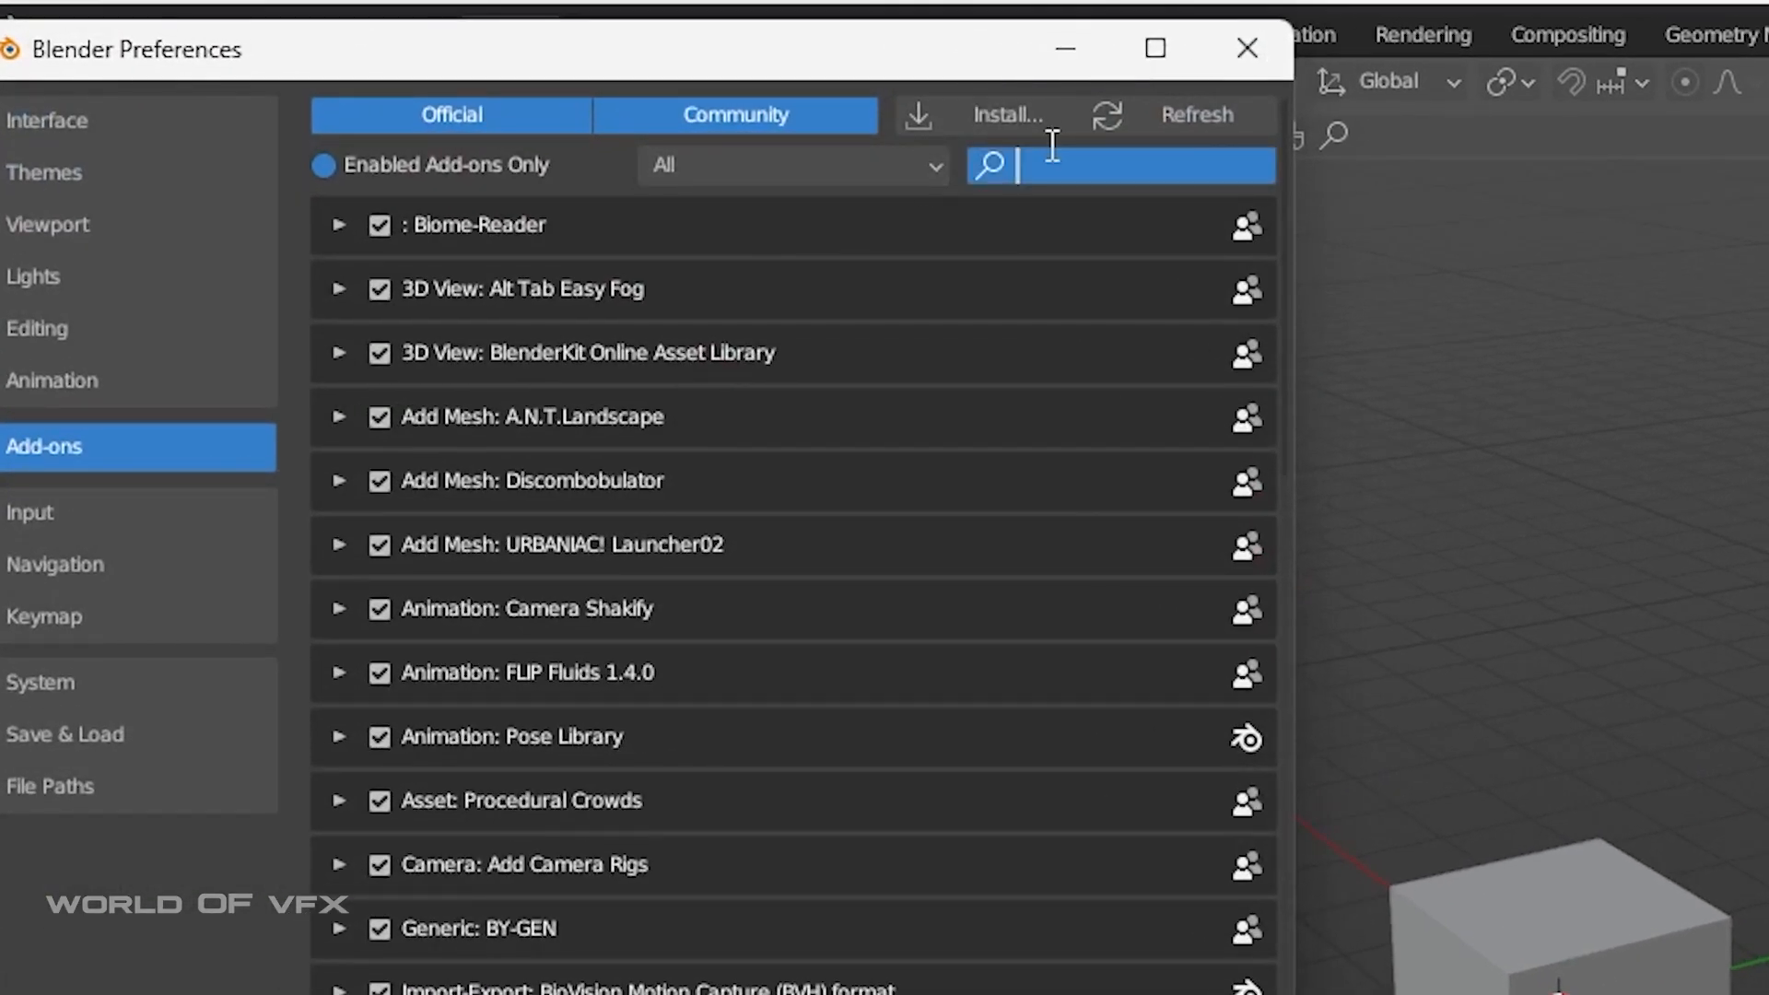
type("node")
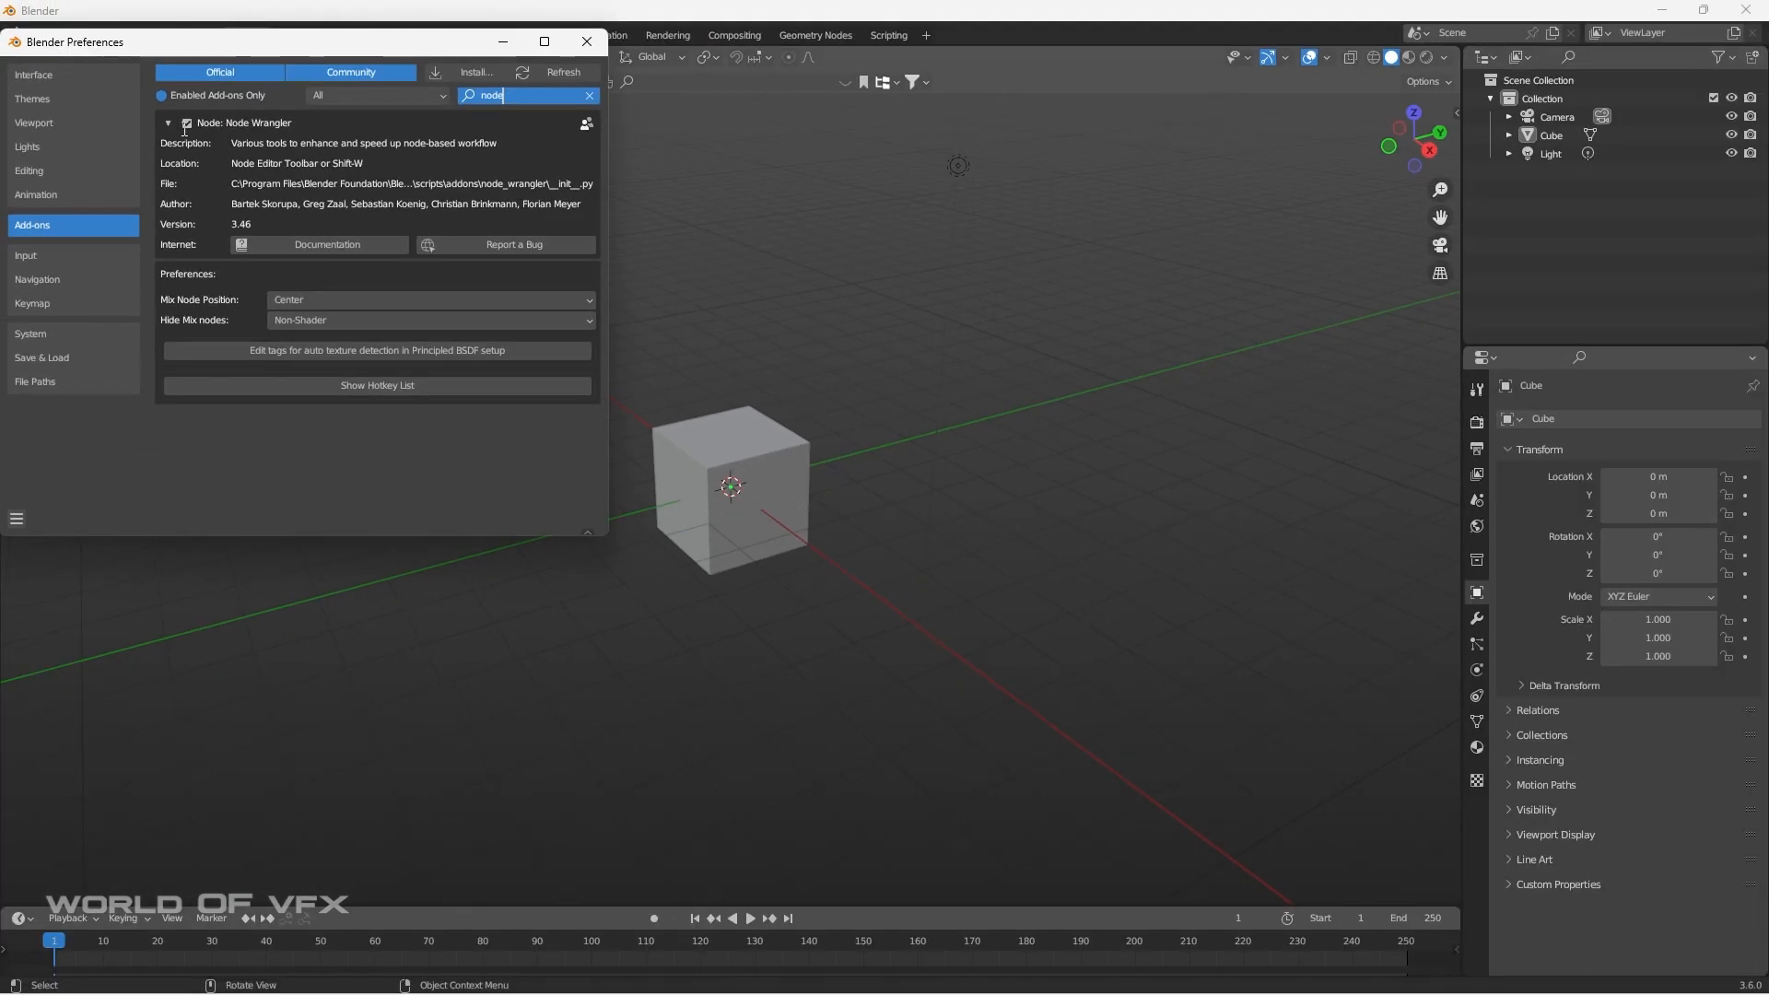
left_click(586, 42)
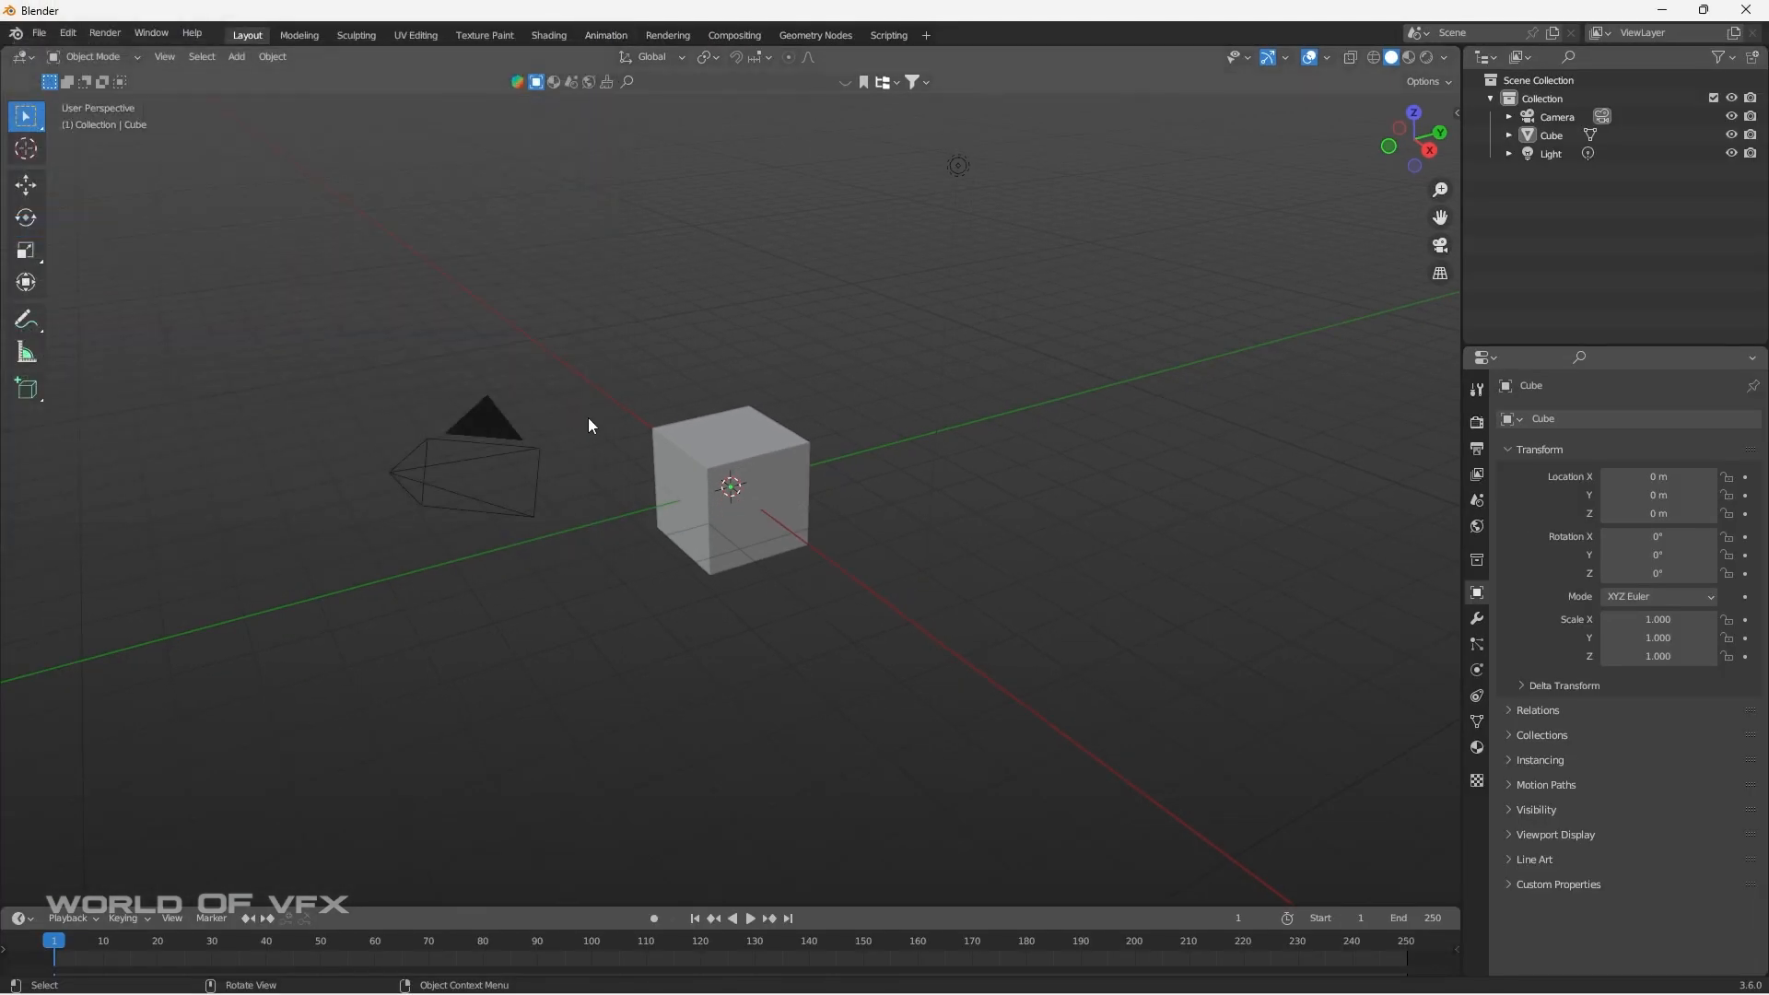
Delete the default cube from the scene.
middle_click_drag(588, 418, 625, 341)
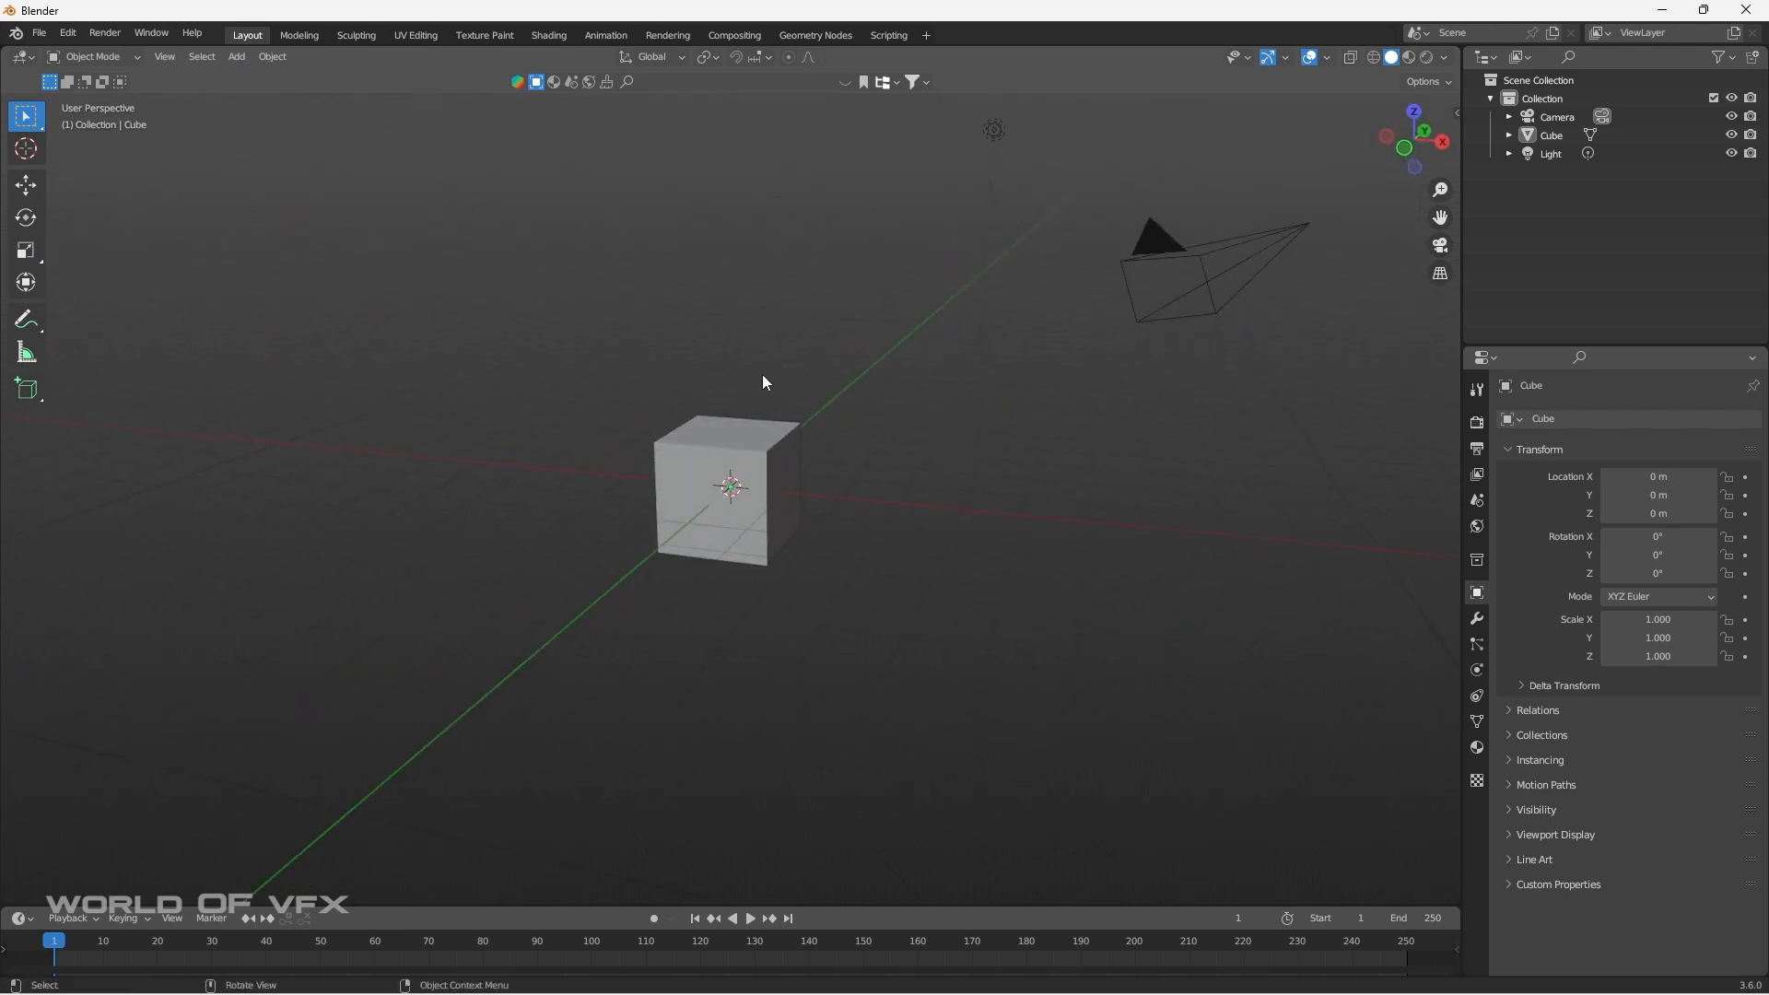
scroll(756, 496, "up", 6)
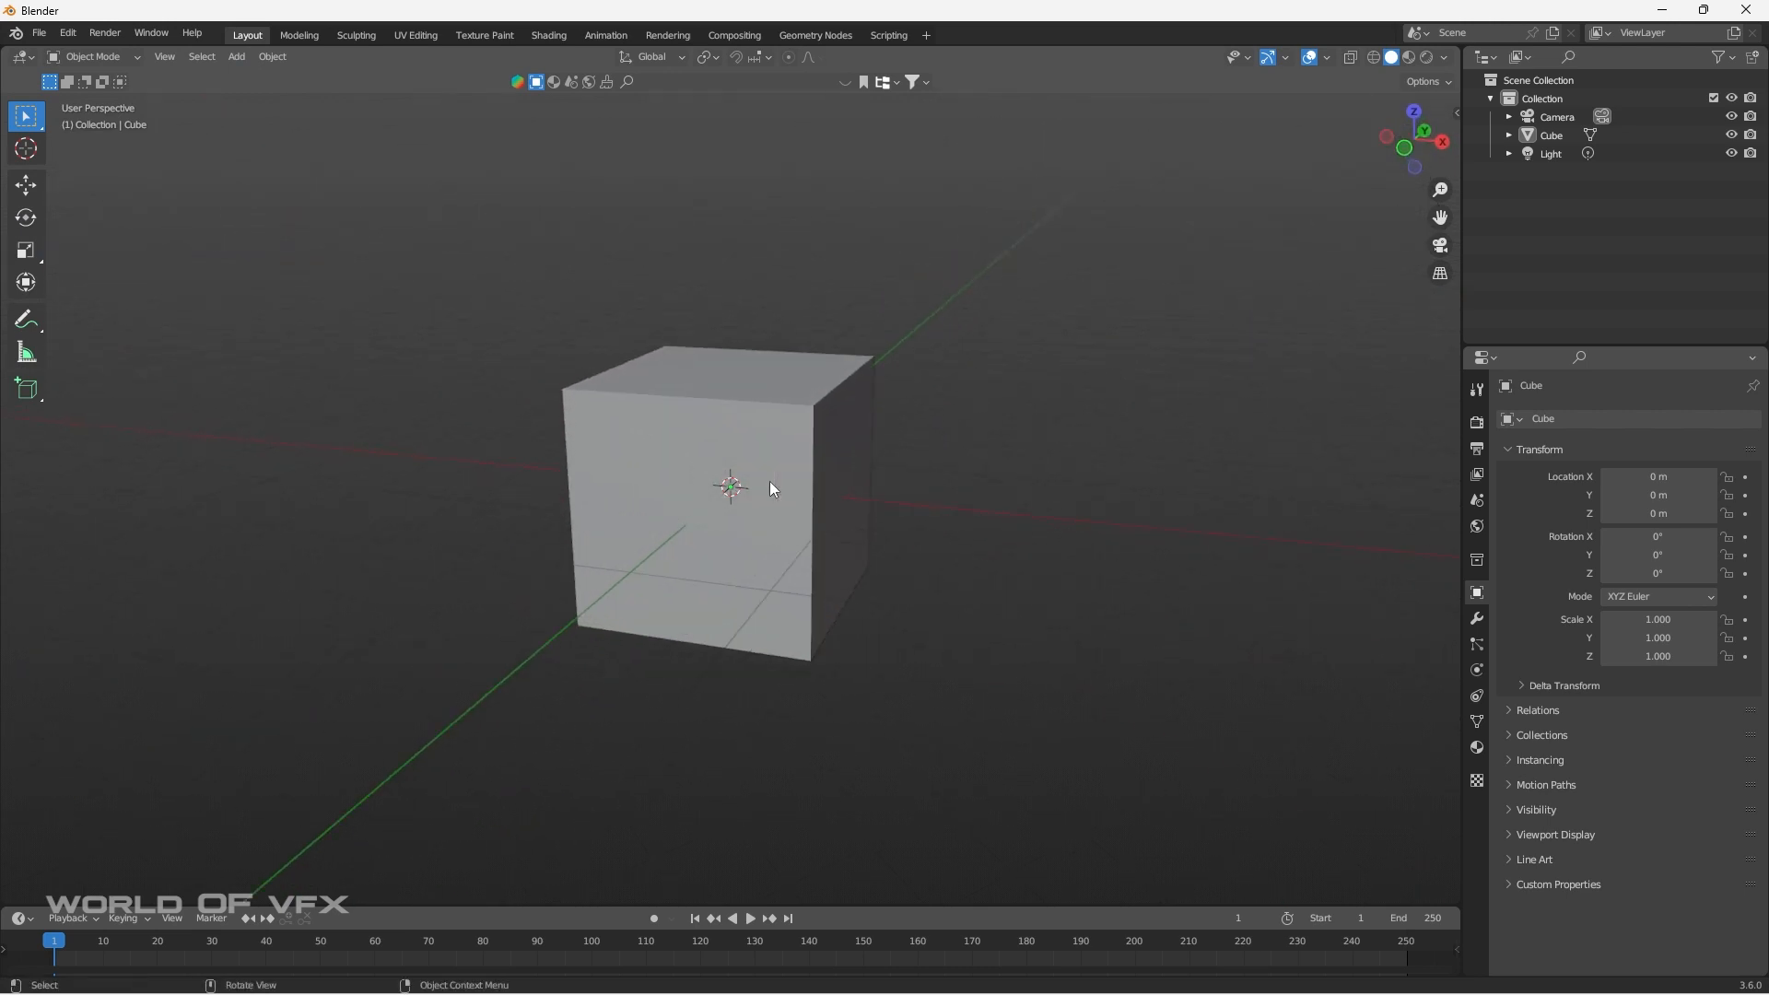
left_click(814, 389)
key("Delete")
Add a UV sphere mesh at the centre of the scene.
key("shift+a")
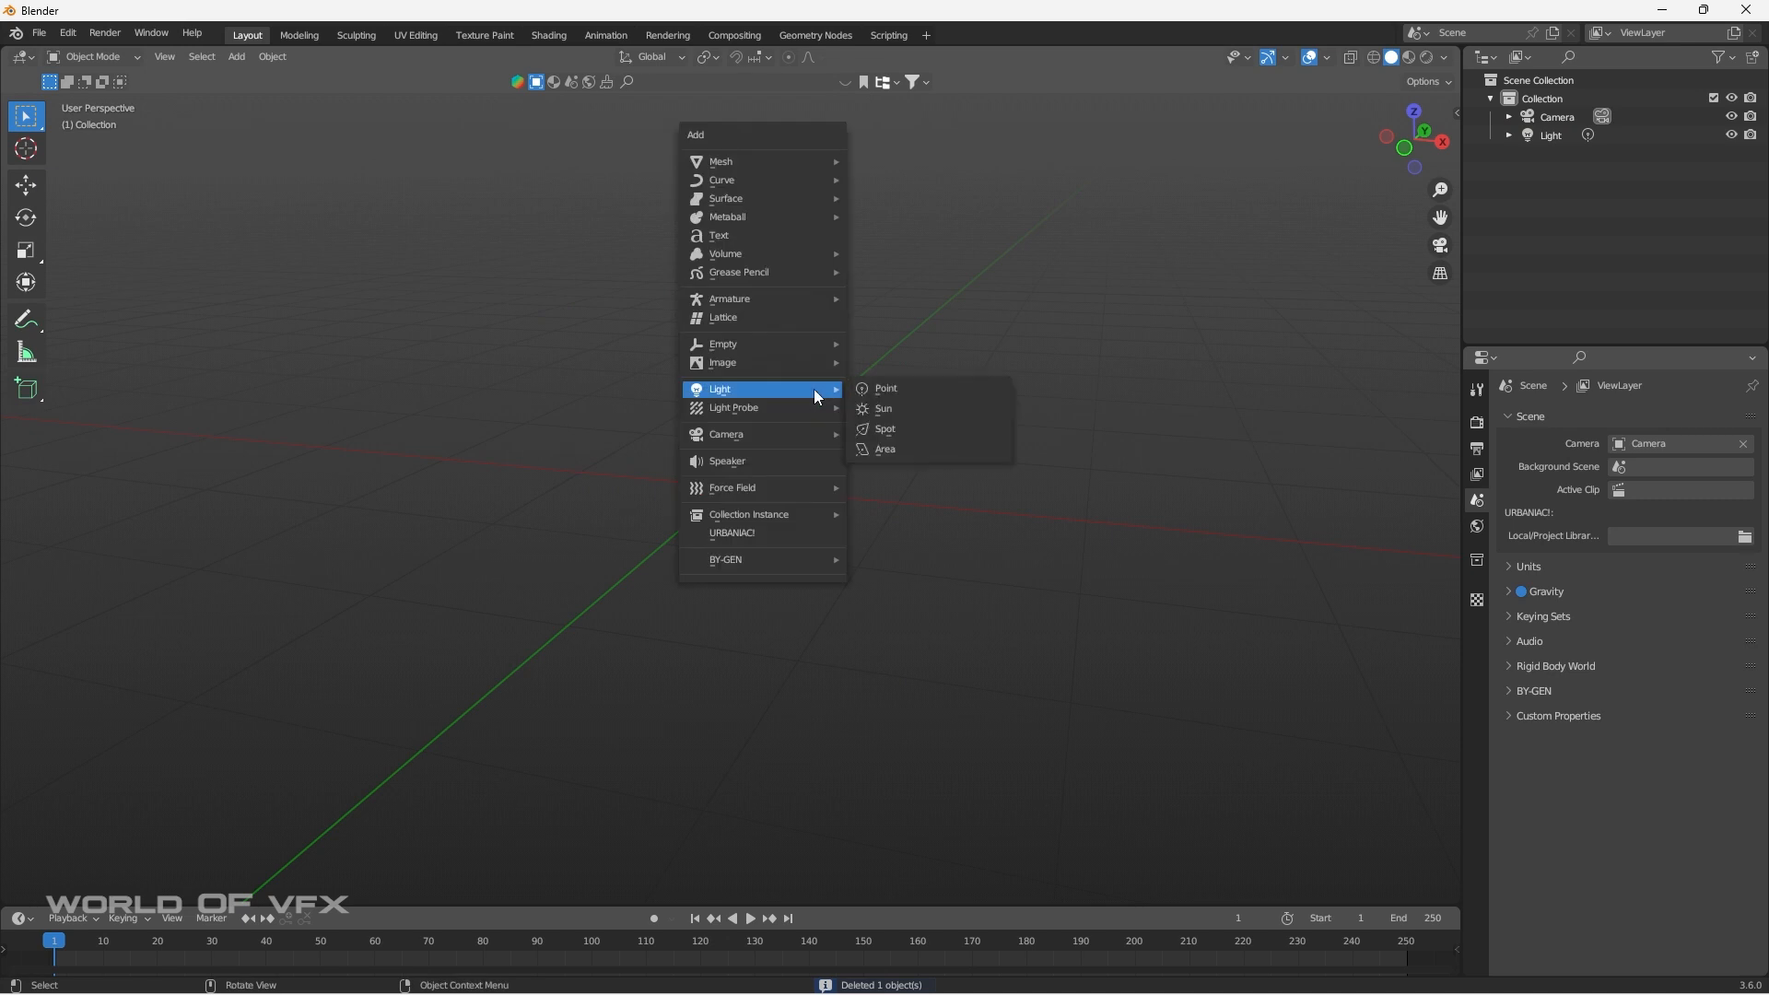
mouse_move(793, 169)
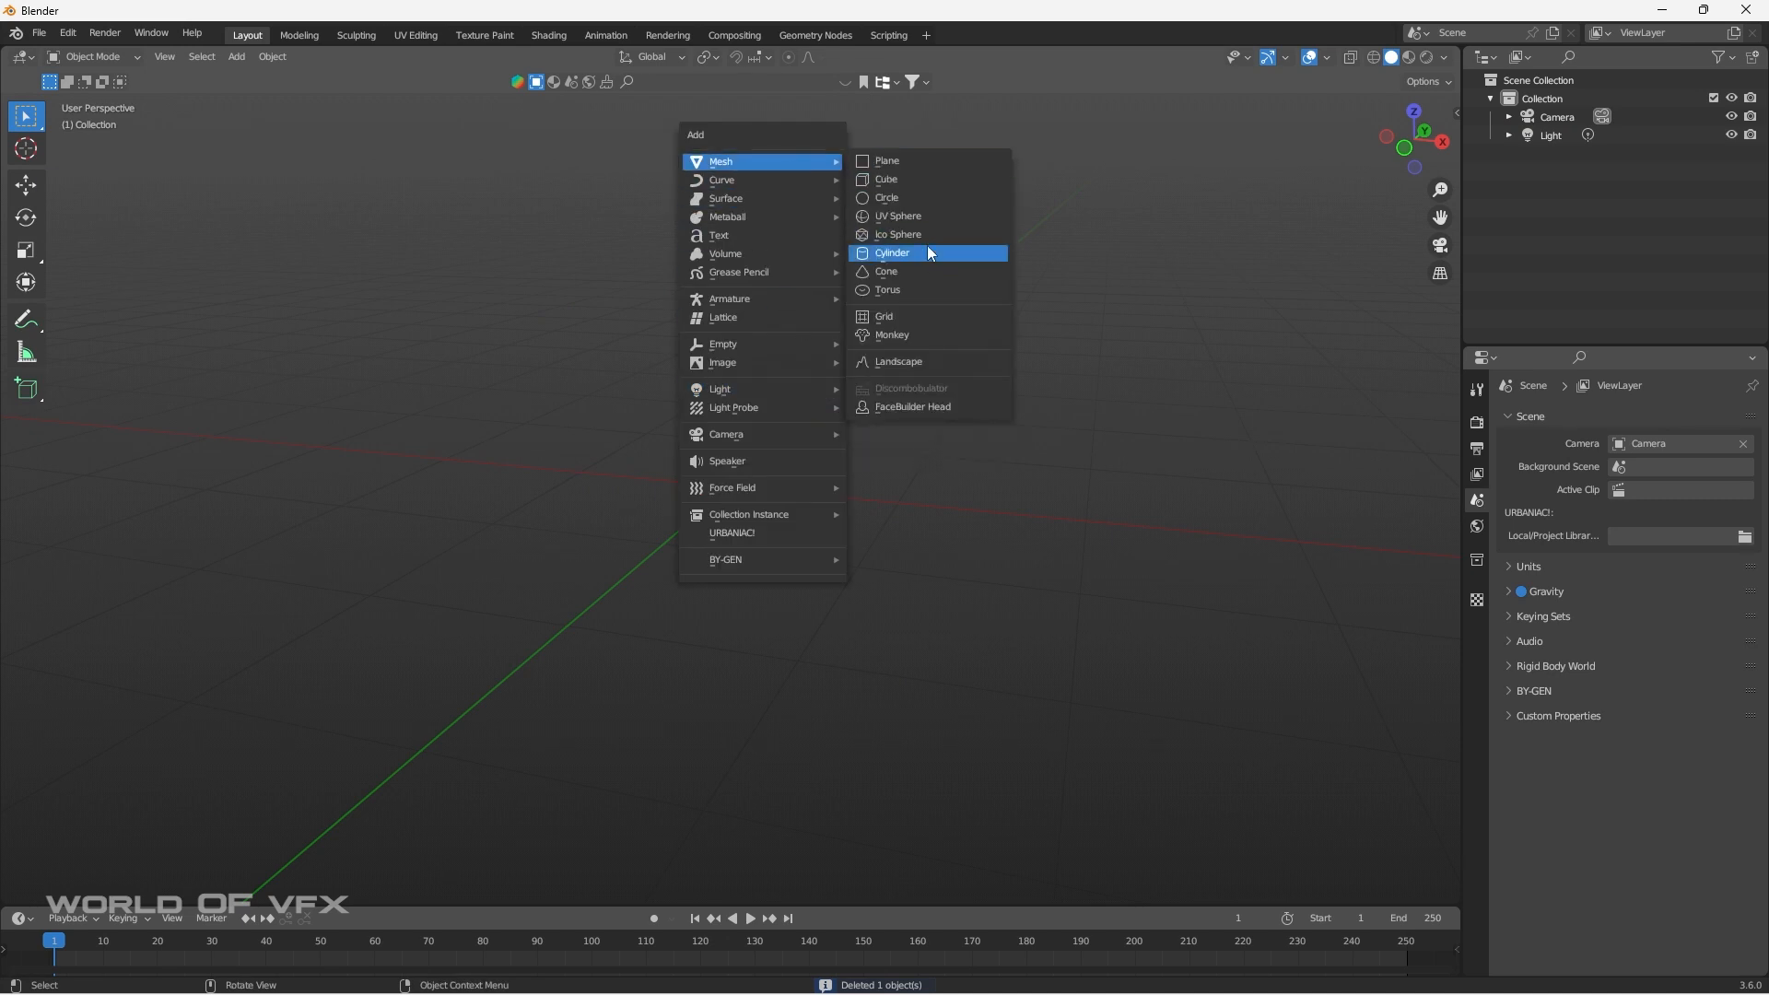
left_click(930, 217)
mouse_move(617, 453)
middle_mouse_down()
mouse_move(750, 393)
mouse_move(888, 412)
middle_mouse_up()
Set the new UV sphere to 100 segments and 100 rings, keeping it selected.
left_click(96, 889)
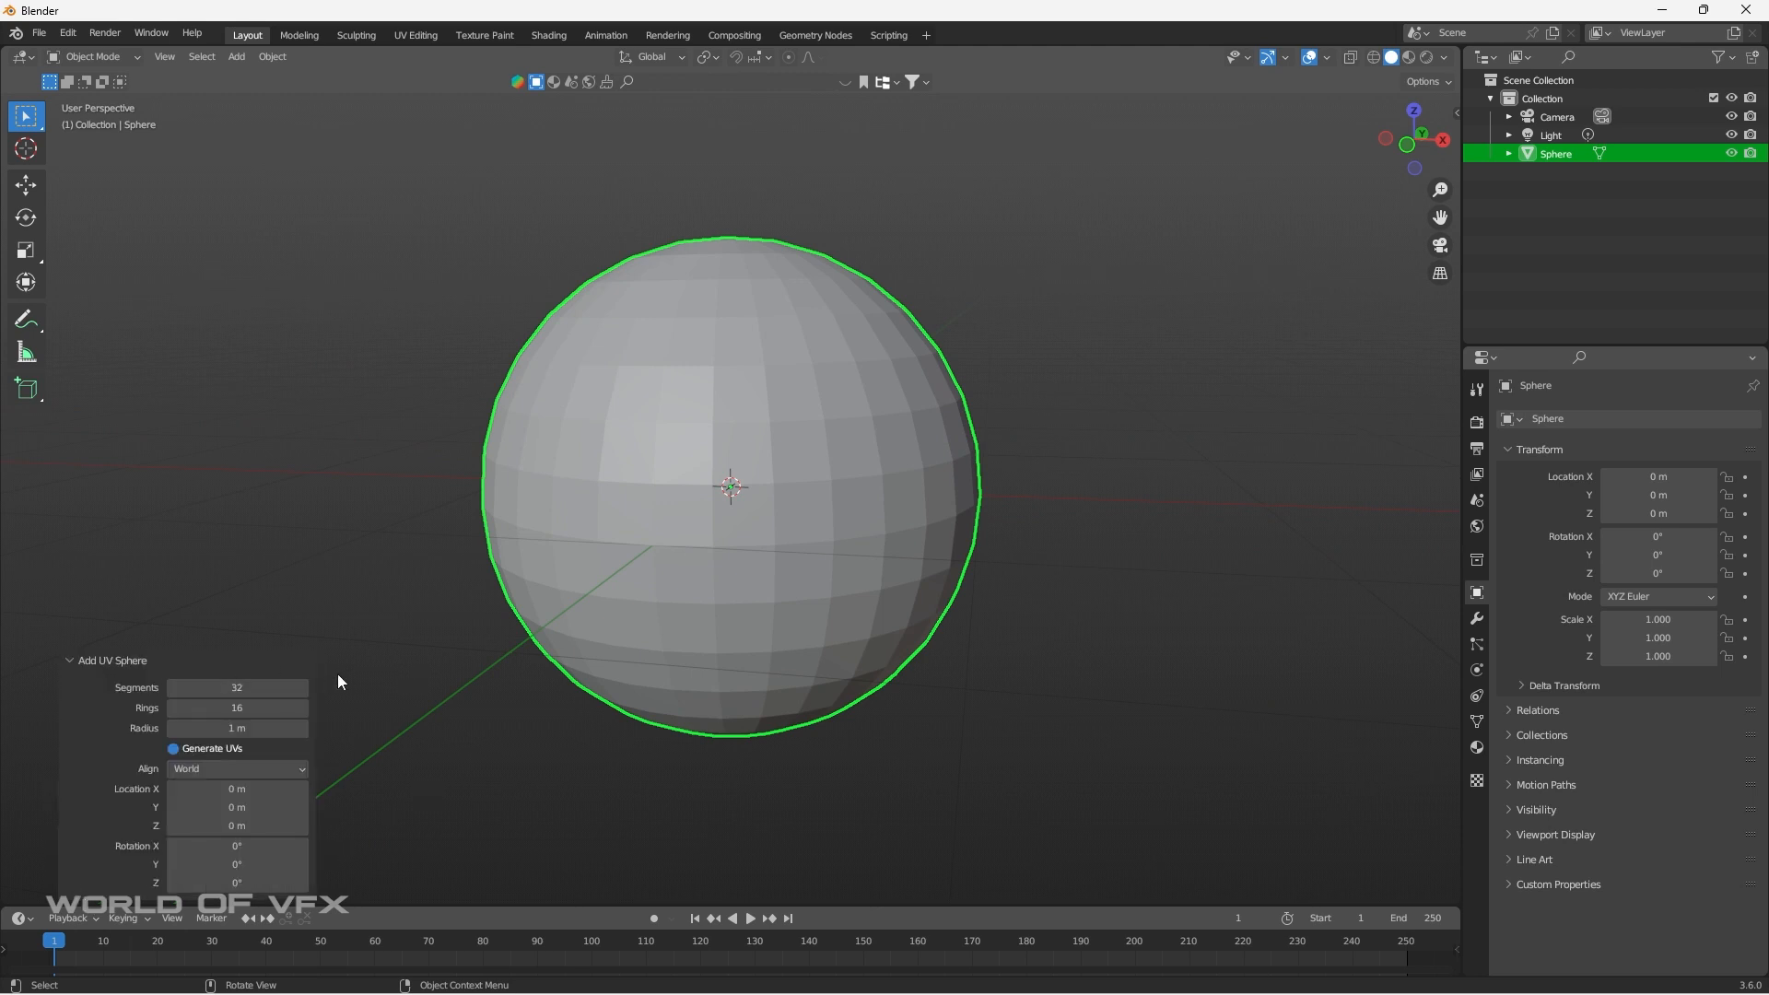
left_click(257, 693)
type("100")
key("Tab")
type("1")
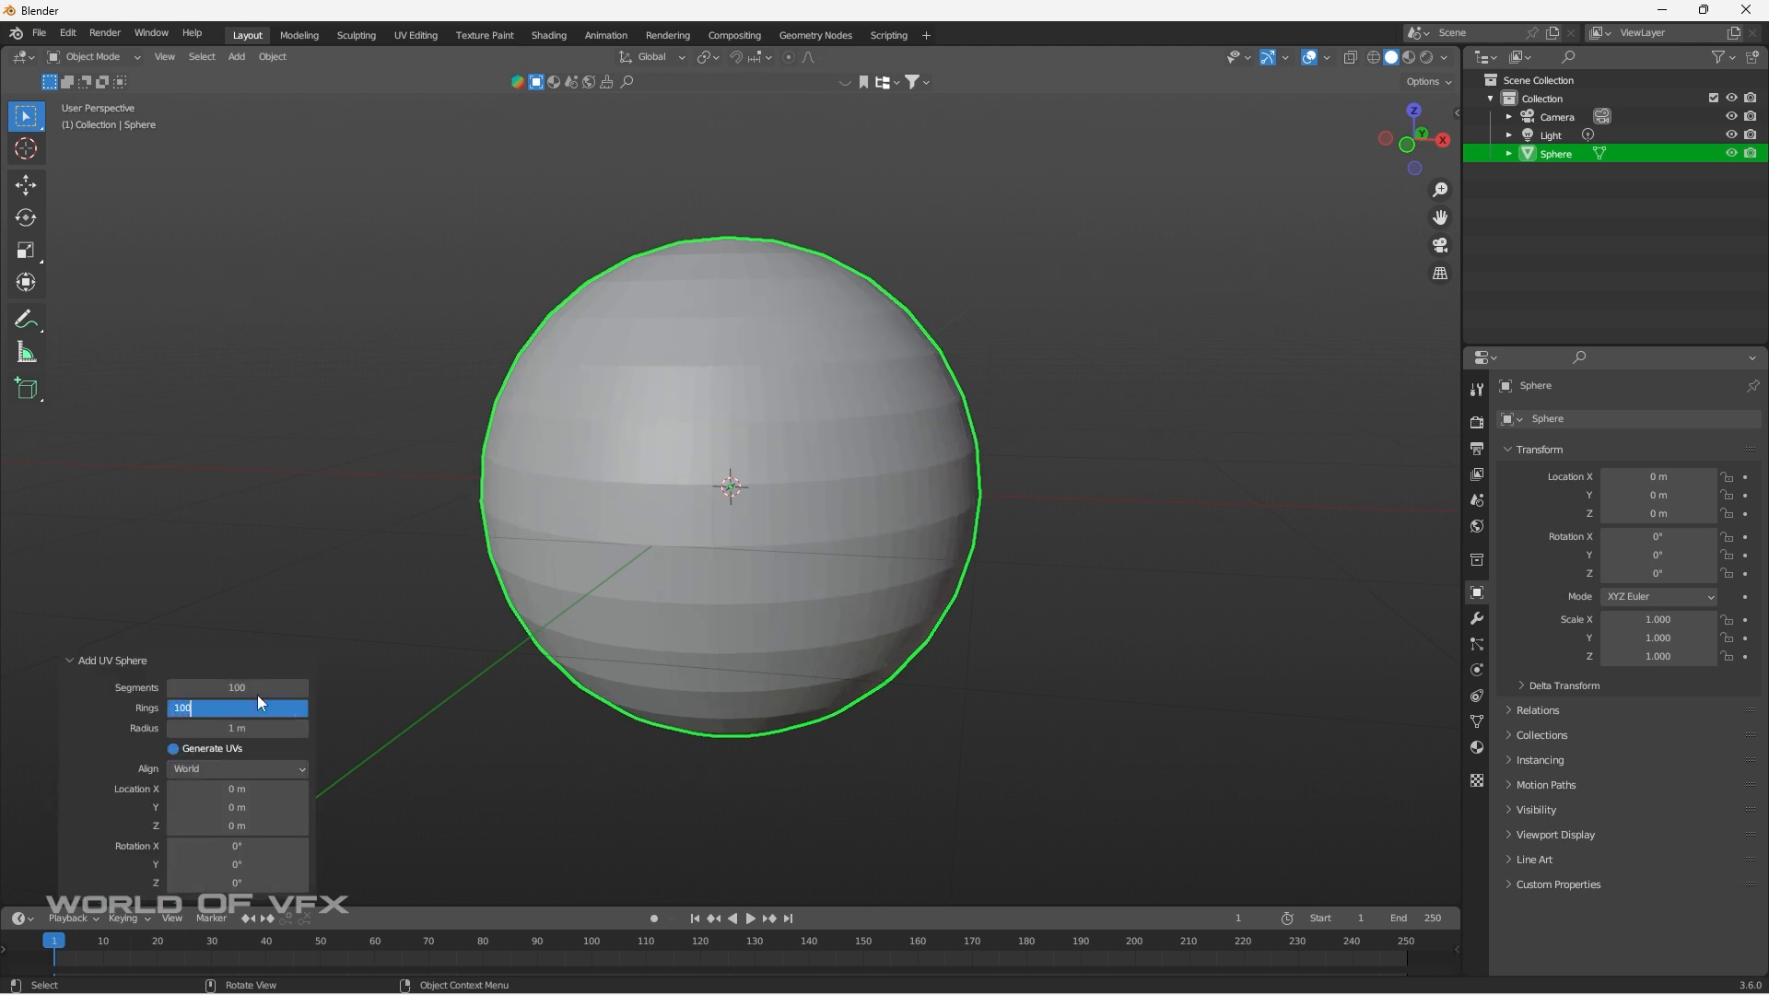
type("00")
key("Return")
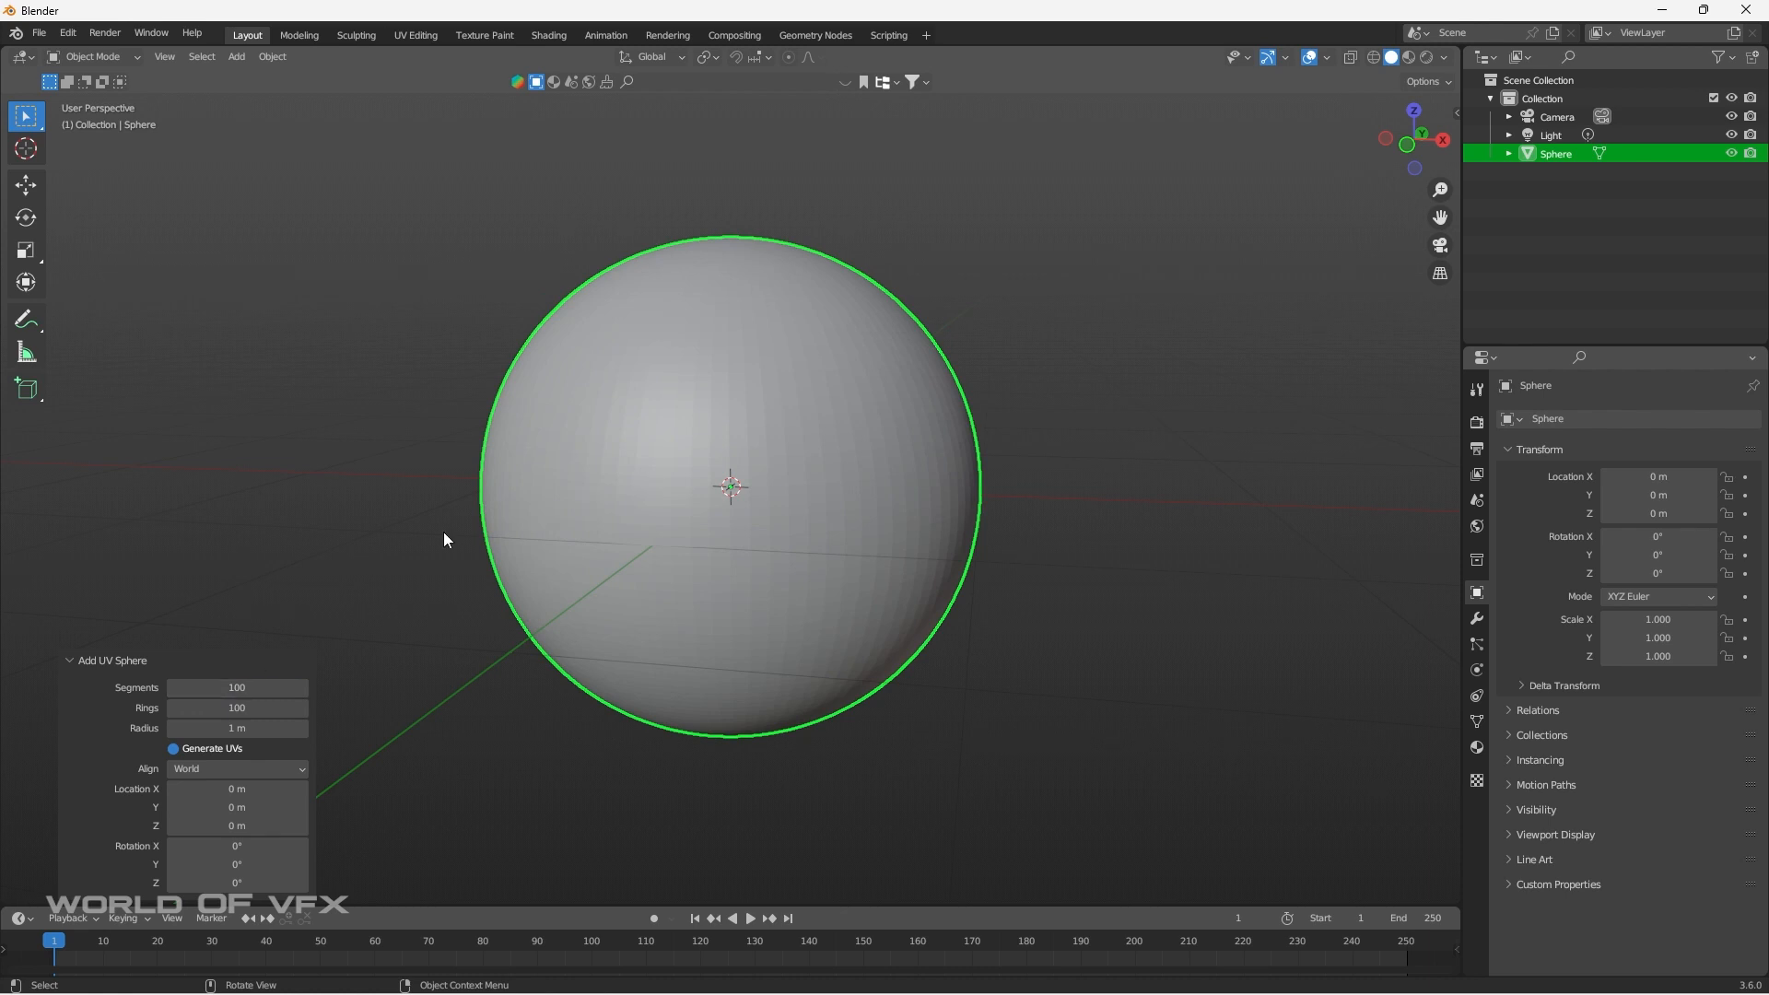
left_click(398, 532)
middle_click_drag(962, 561, 942, 560)
left_click(942, 560)
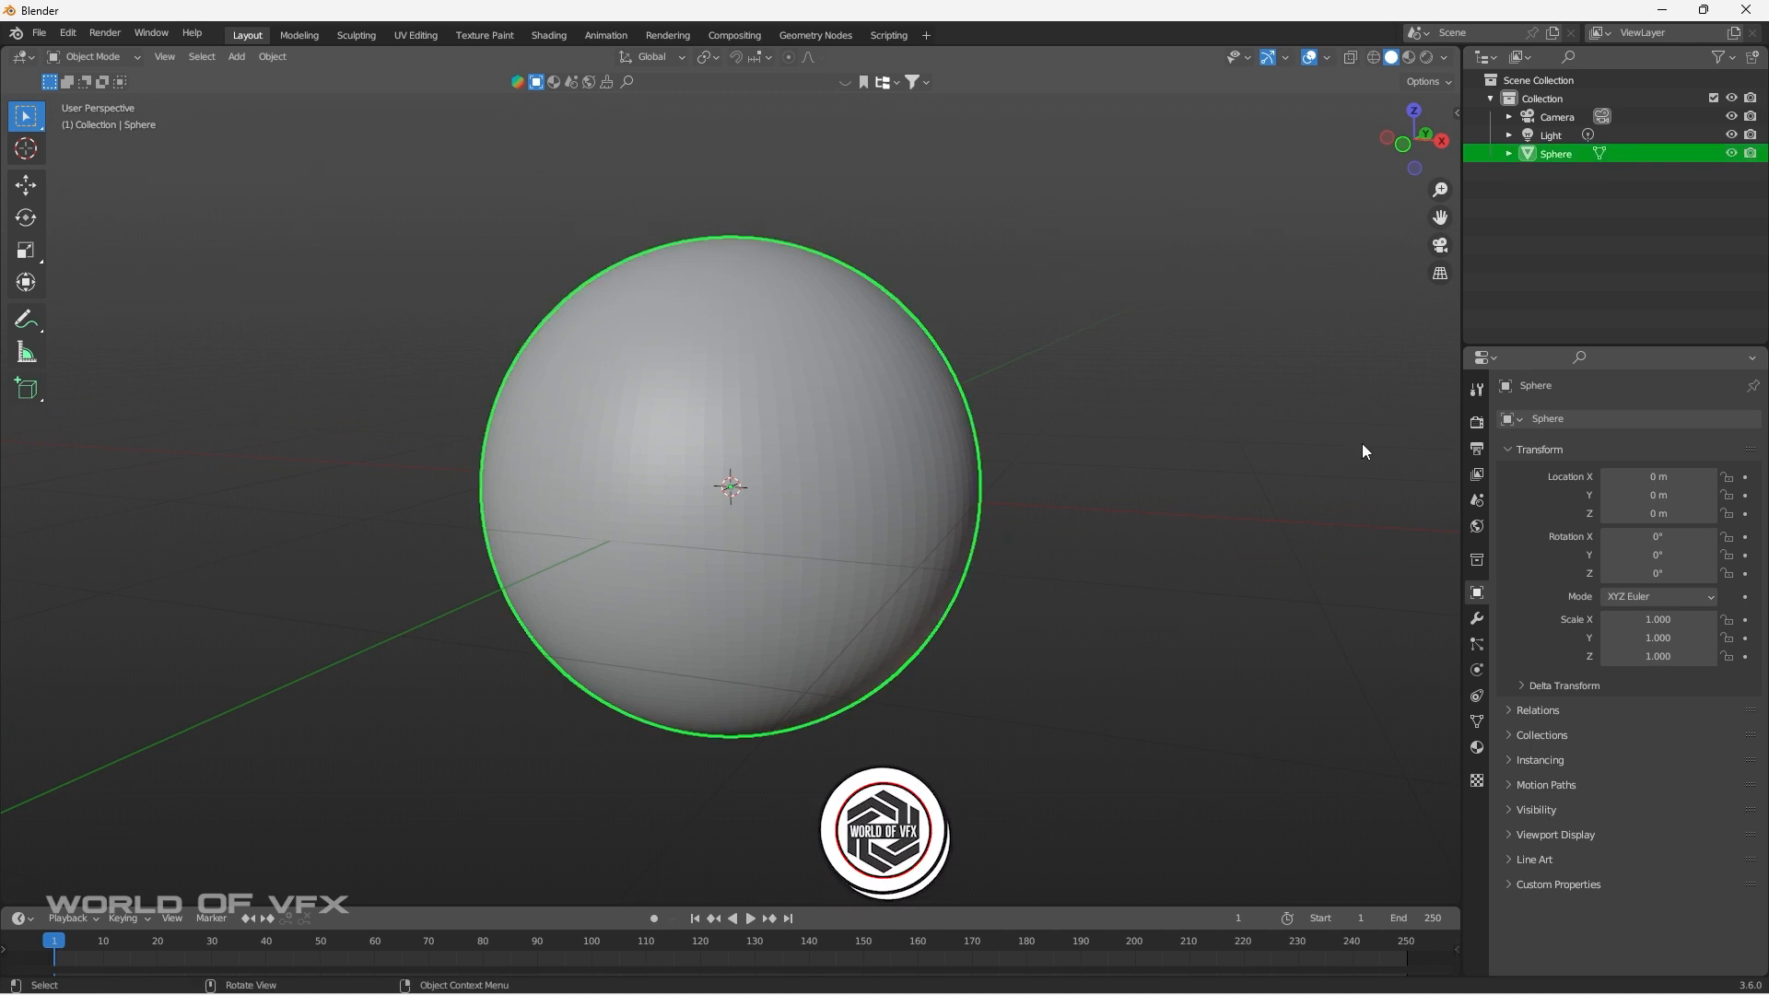
Set the render engine to Cycles on GPU Compute with a maximum of 120 viewport samples.
left_click(1477, 422)
left_click(1683, 418)
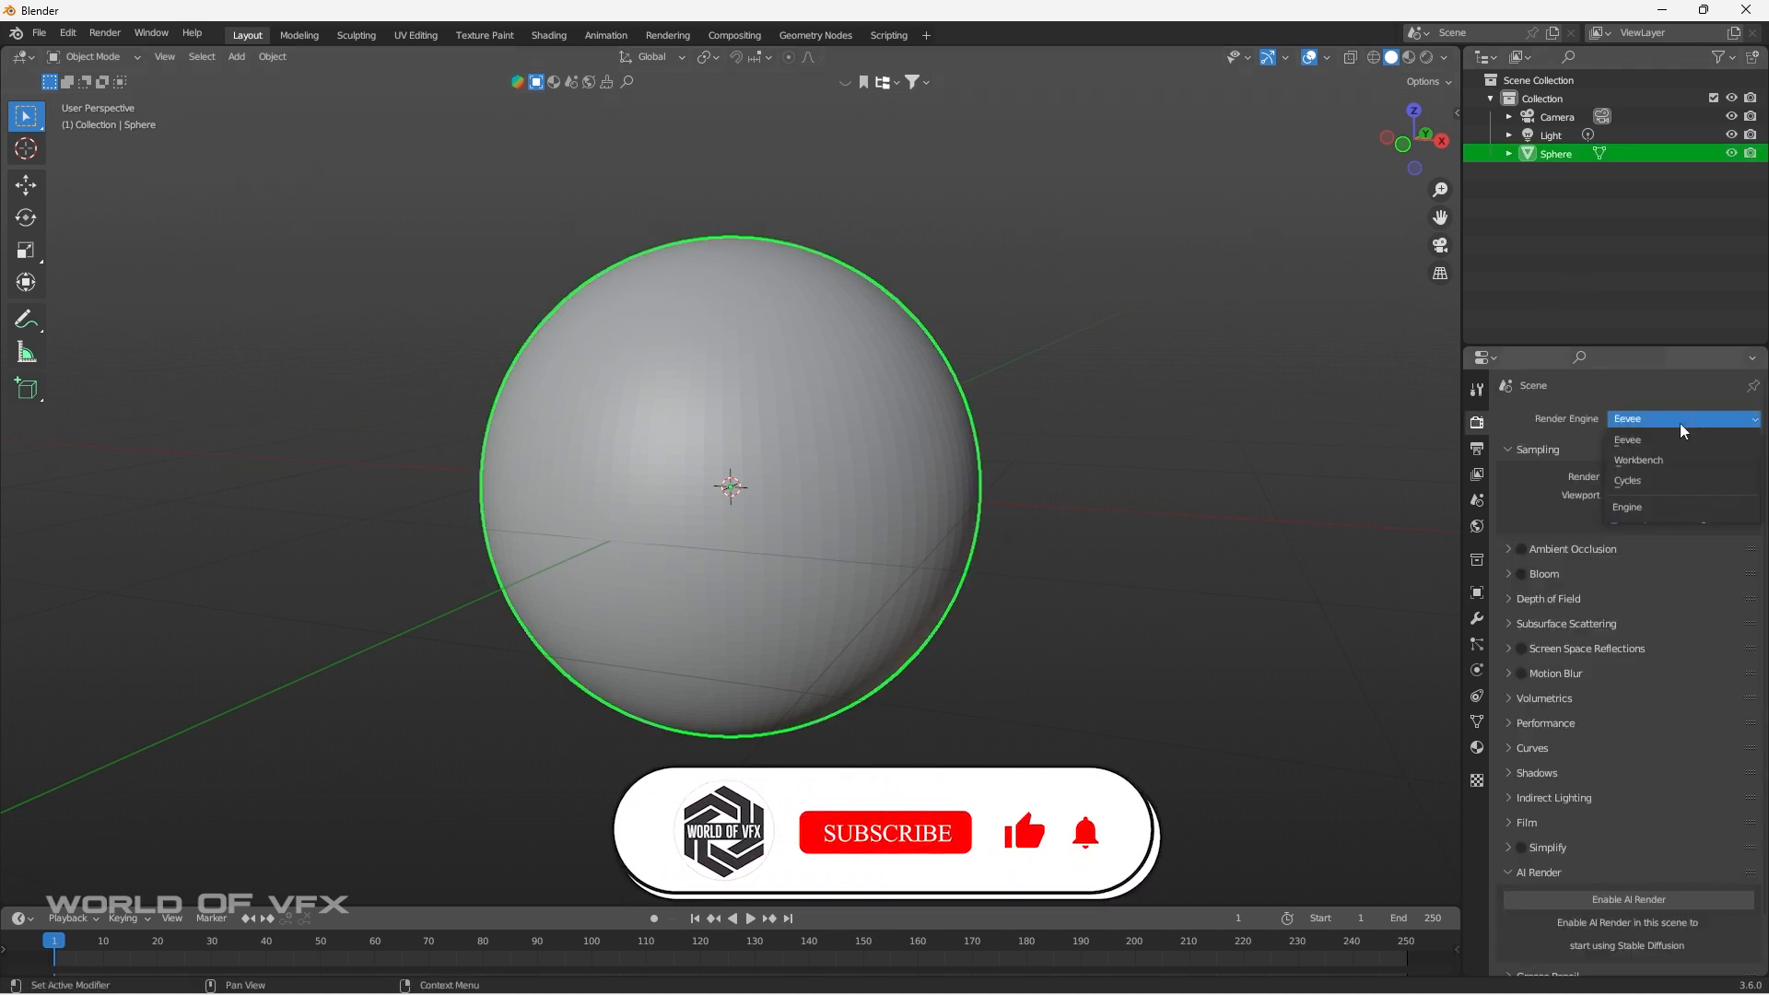
left_click(1663, 480)
left_click(1663, 464)
left_click(1663, 507)
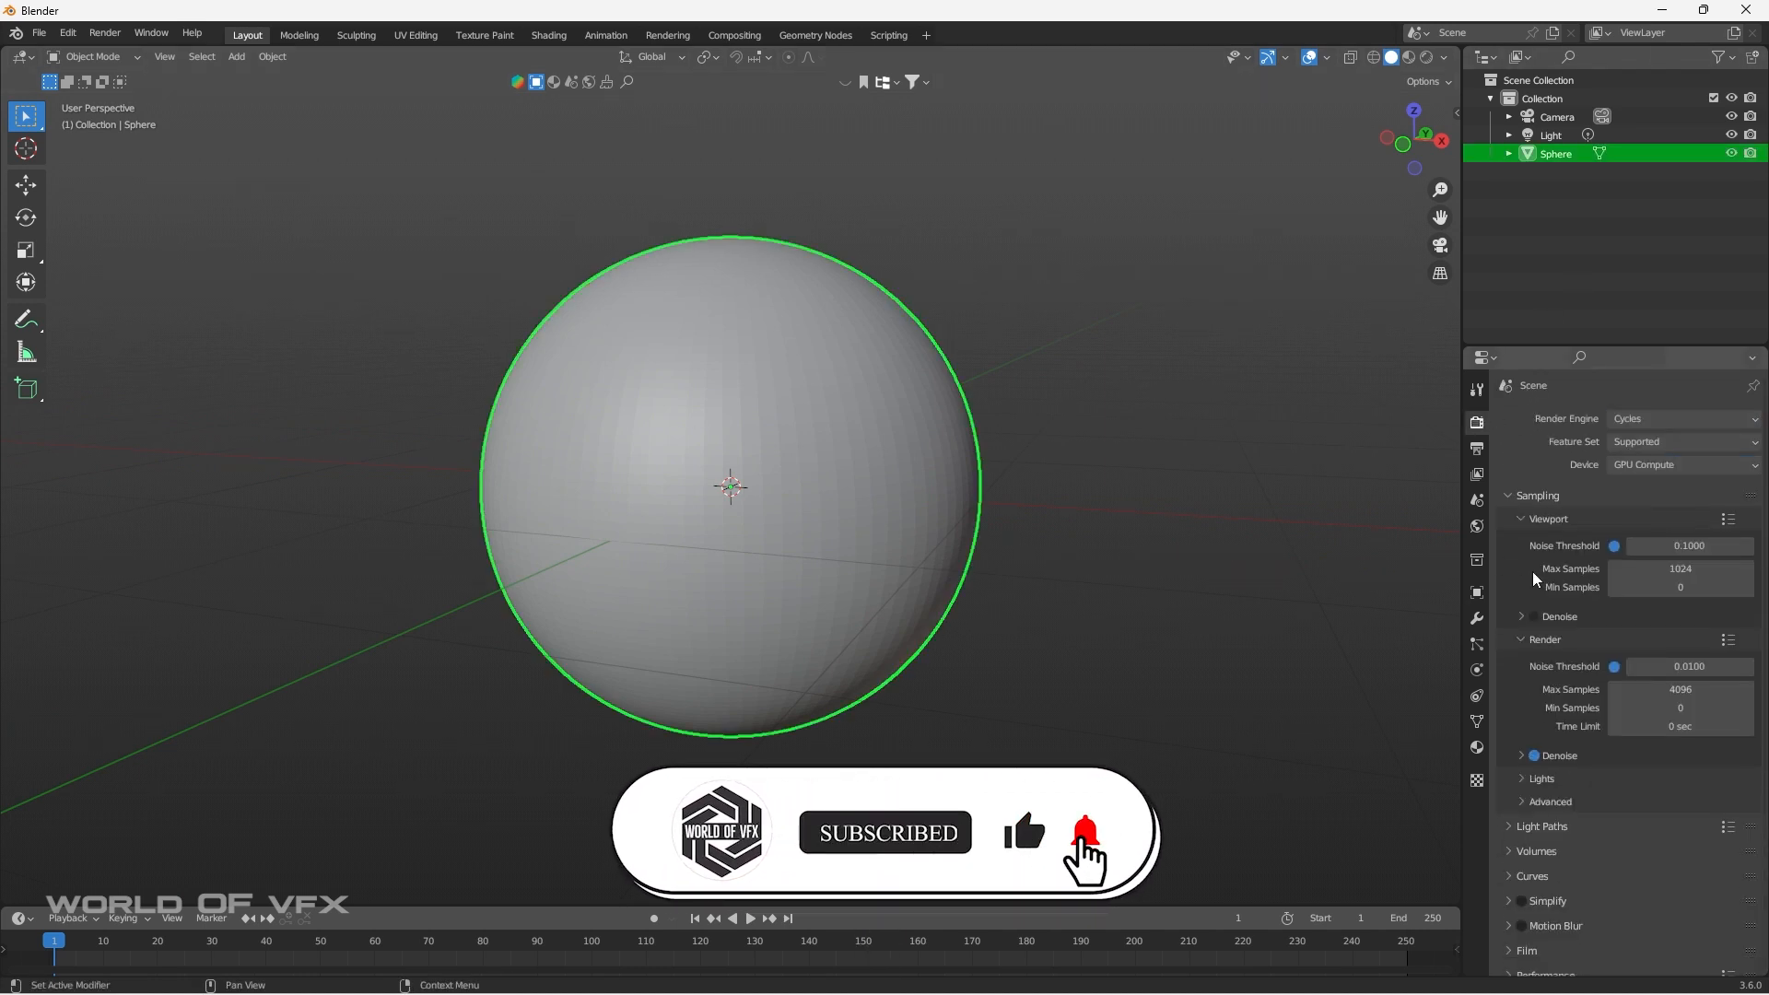
type("12")
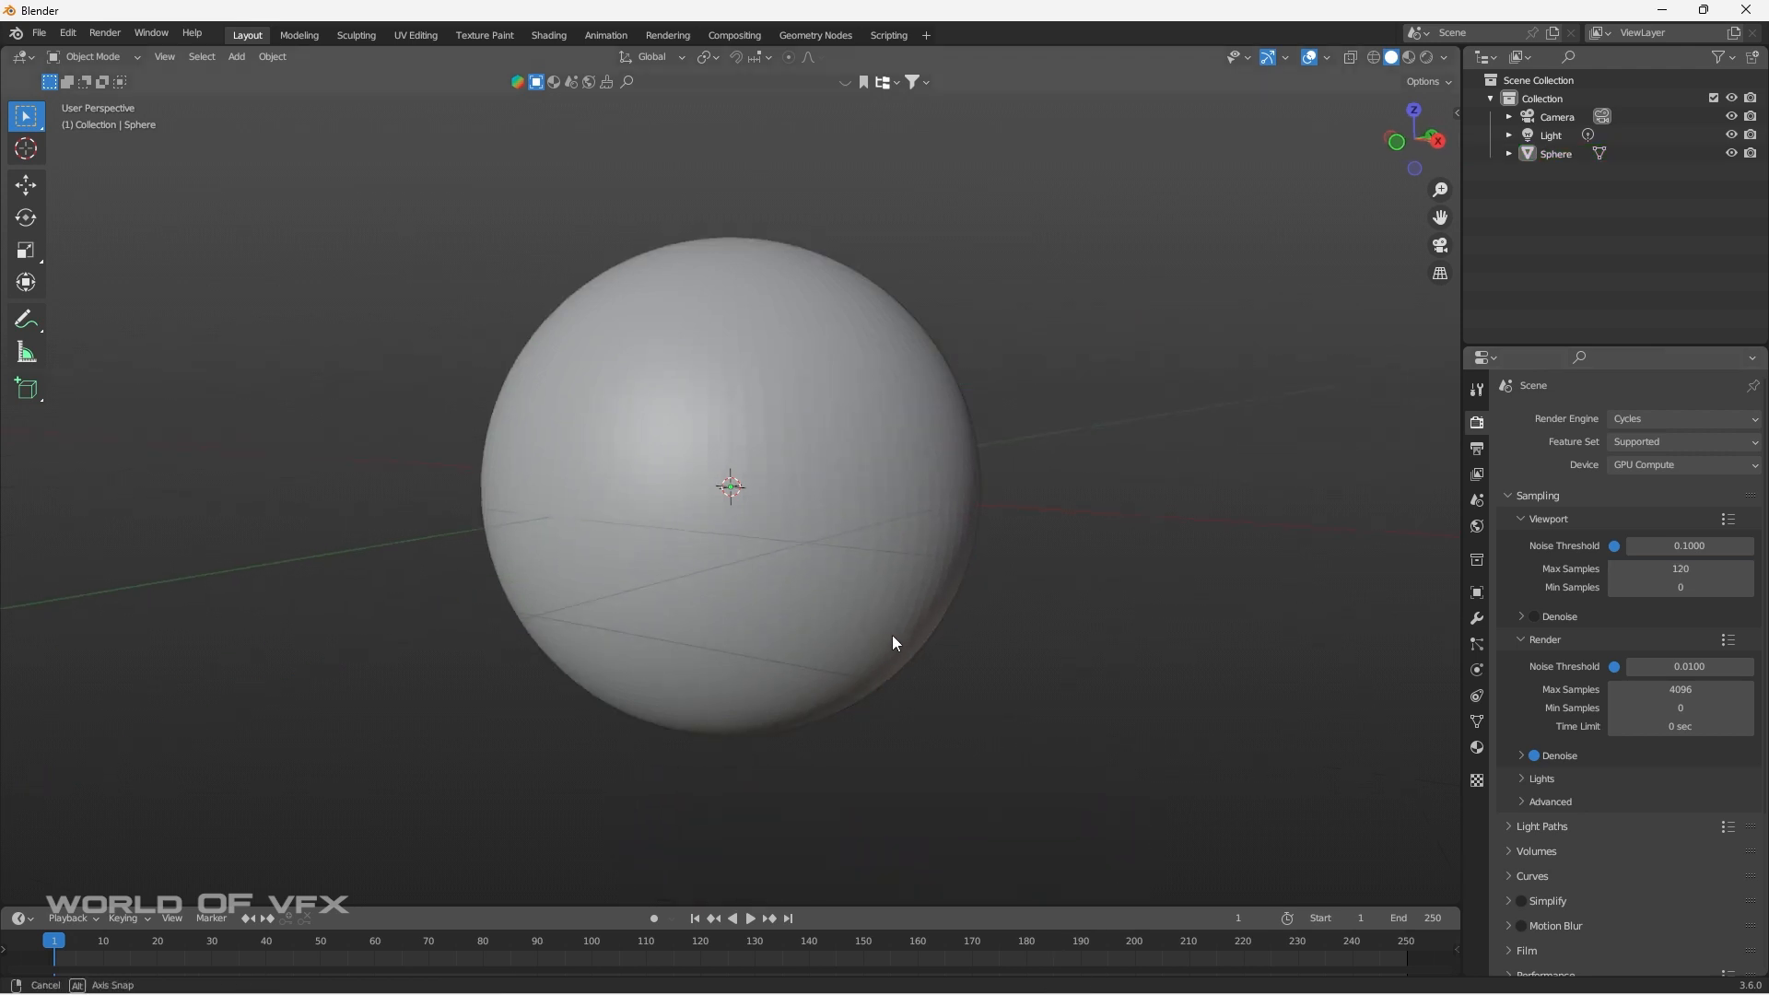
Switch to the Shading workspace and create a new material on the sphere.
scroll(883, 624, "up", 2)
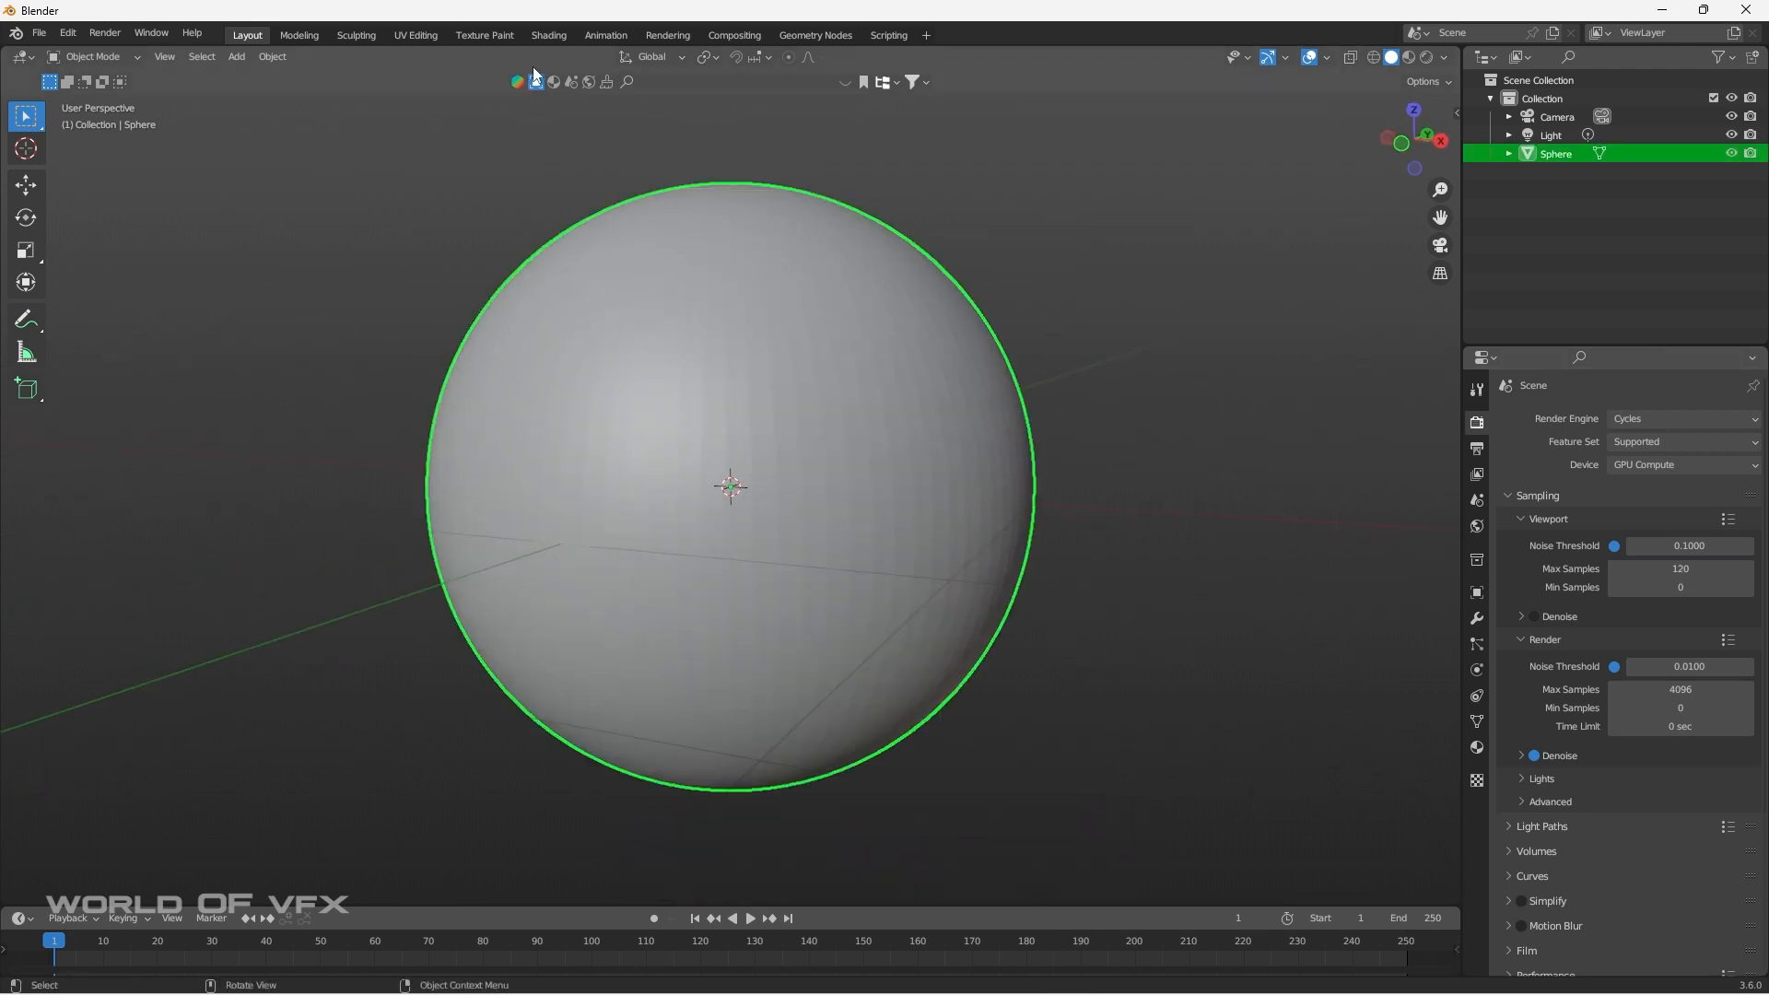
left_click(553, 35)
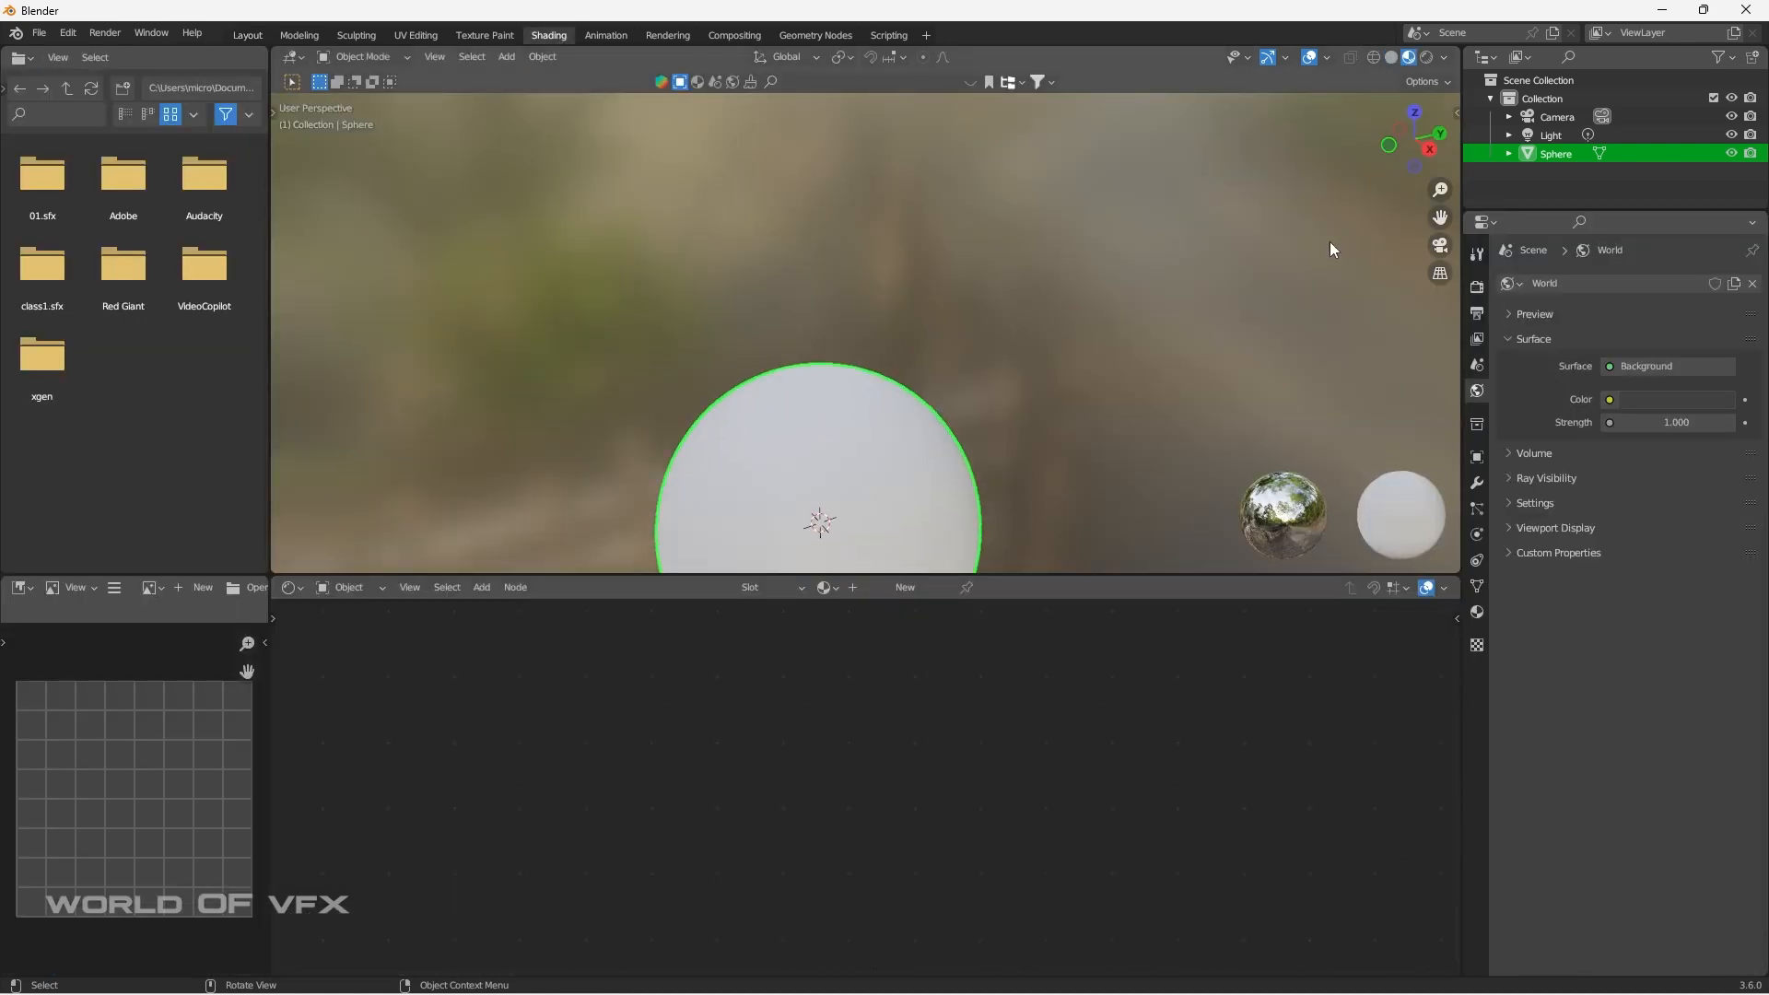
left_click(1439, 249)
left_click(1439, 249)
scroll(940, 400, "up", 4)
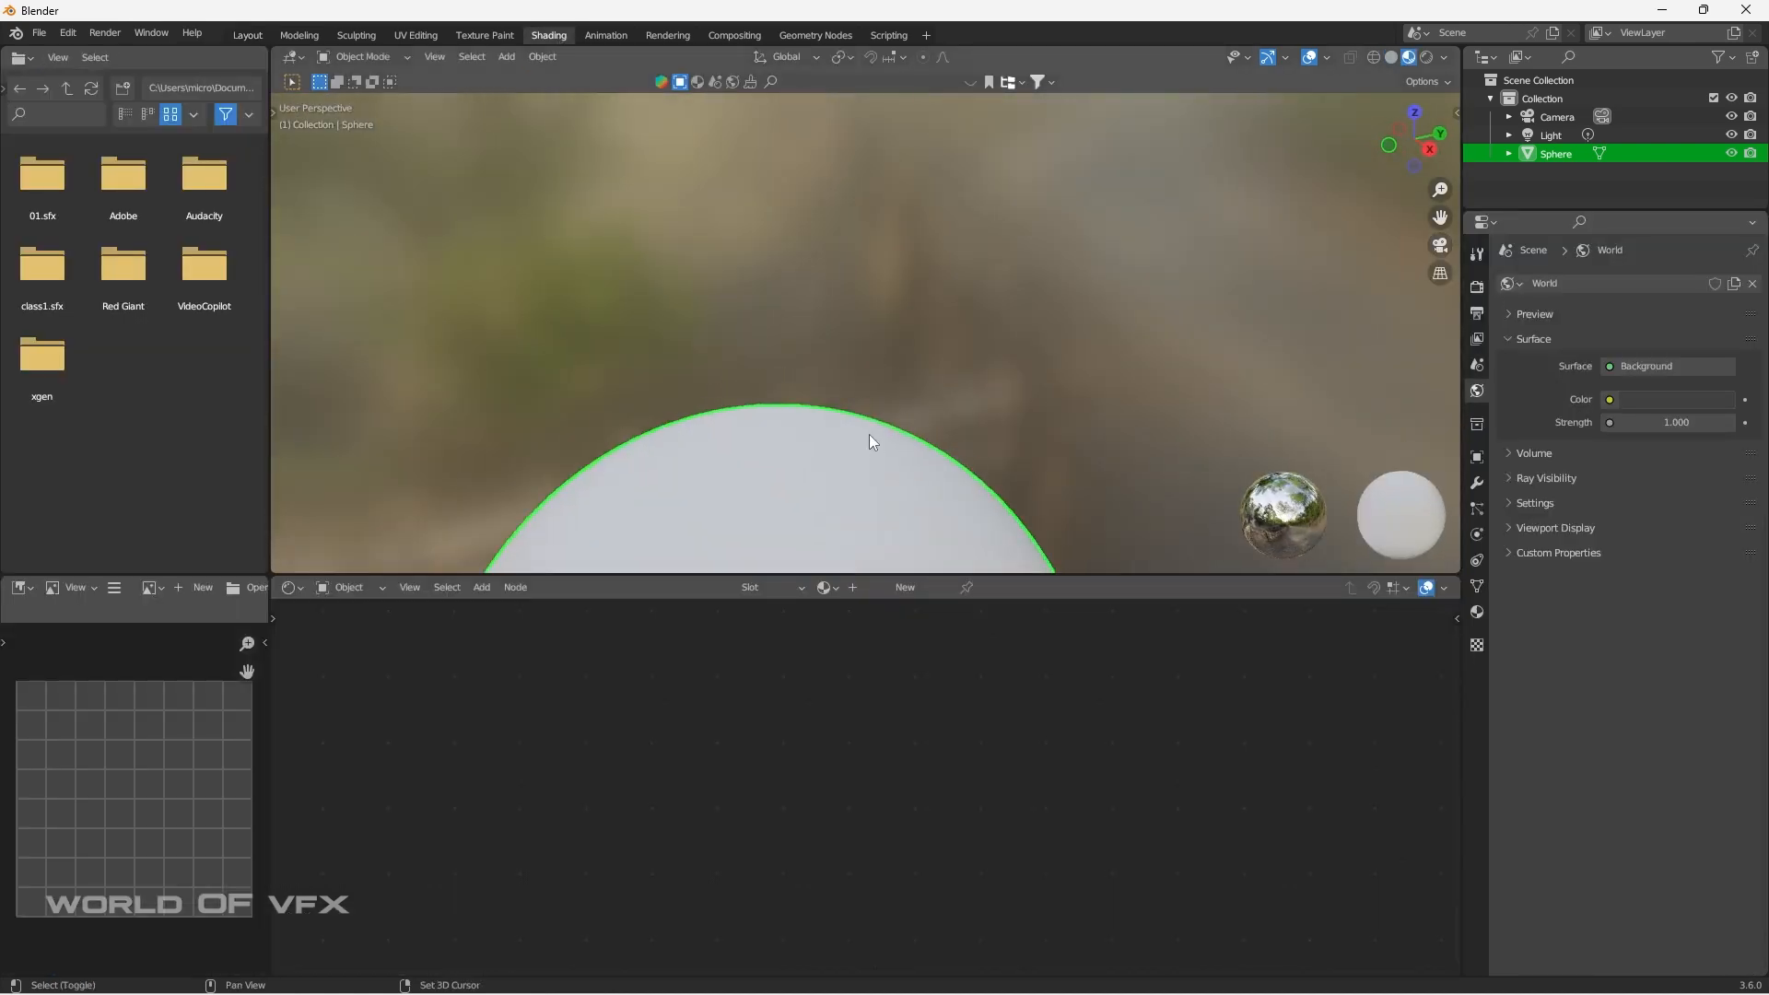
middle_click_drag(870, 434, 901, 170, "shift")
left_click(900, 588)
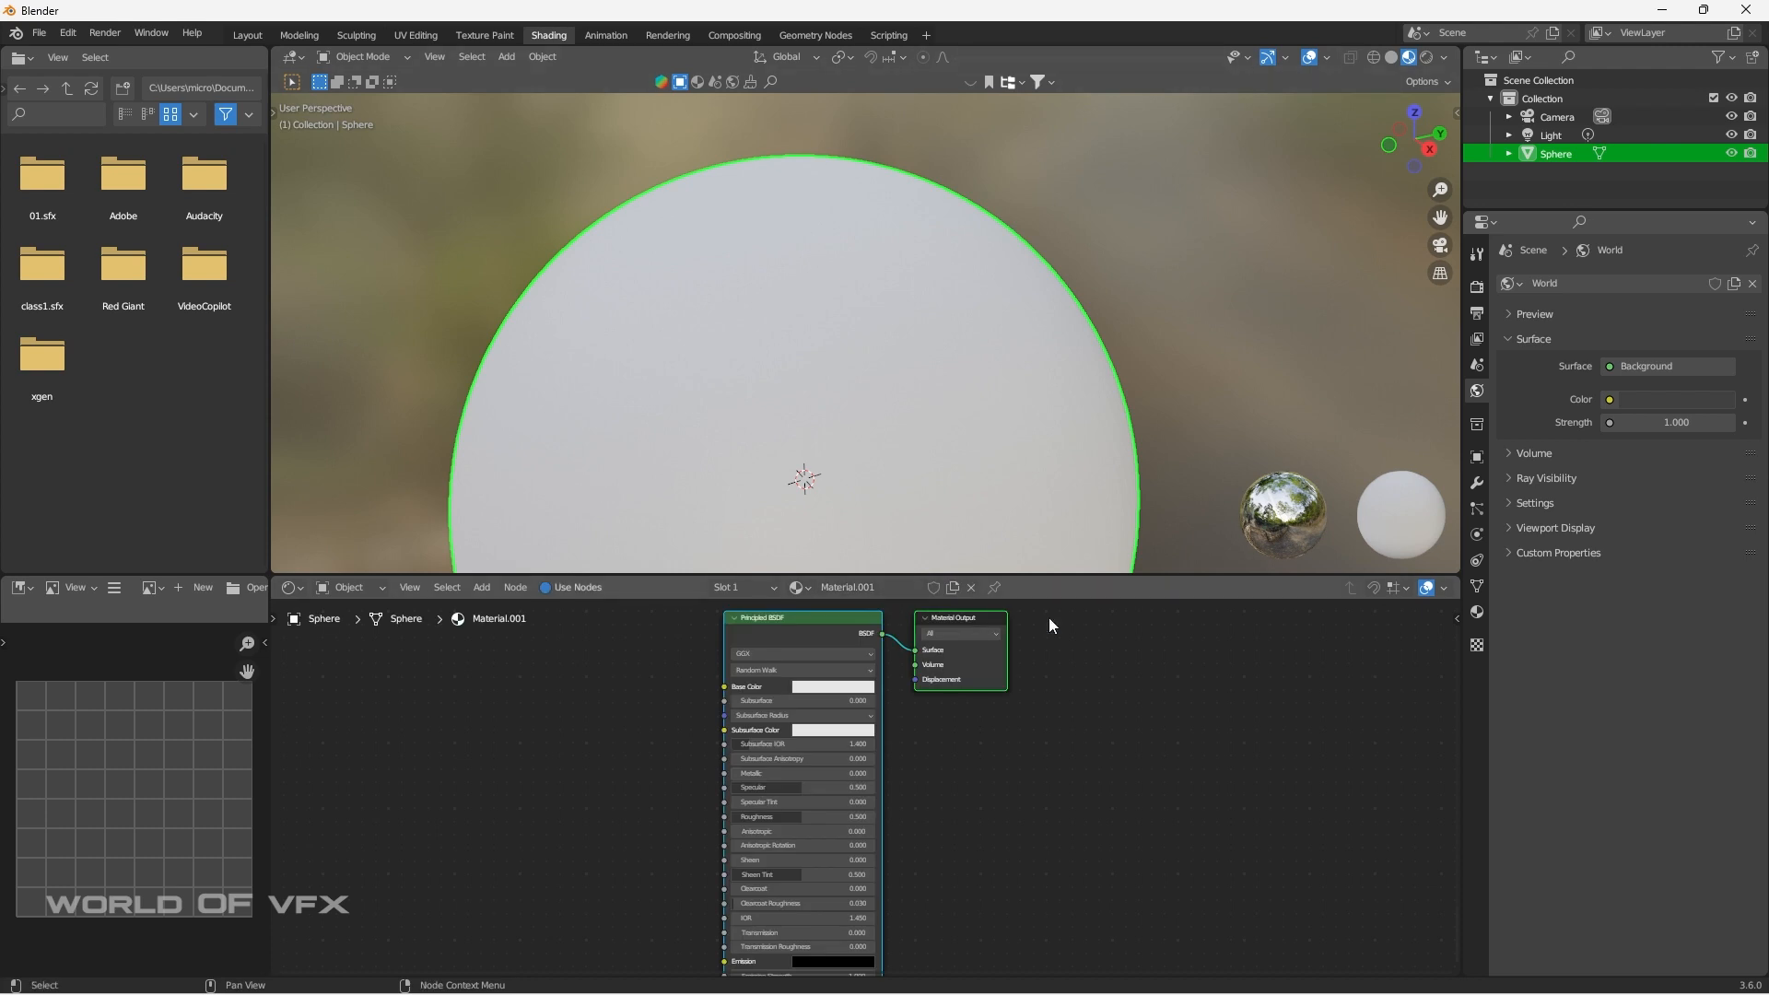
Start Principled Texture Setup on the Principled BSDF node and open the textures folder of ganges_river_pebbles_4k.blend in Downloads.
scroll(892, 368, "down", 5)
scroll(892, 276, "up", 4)
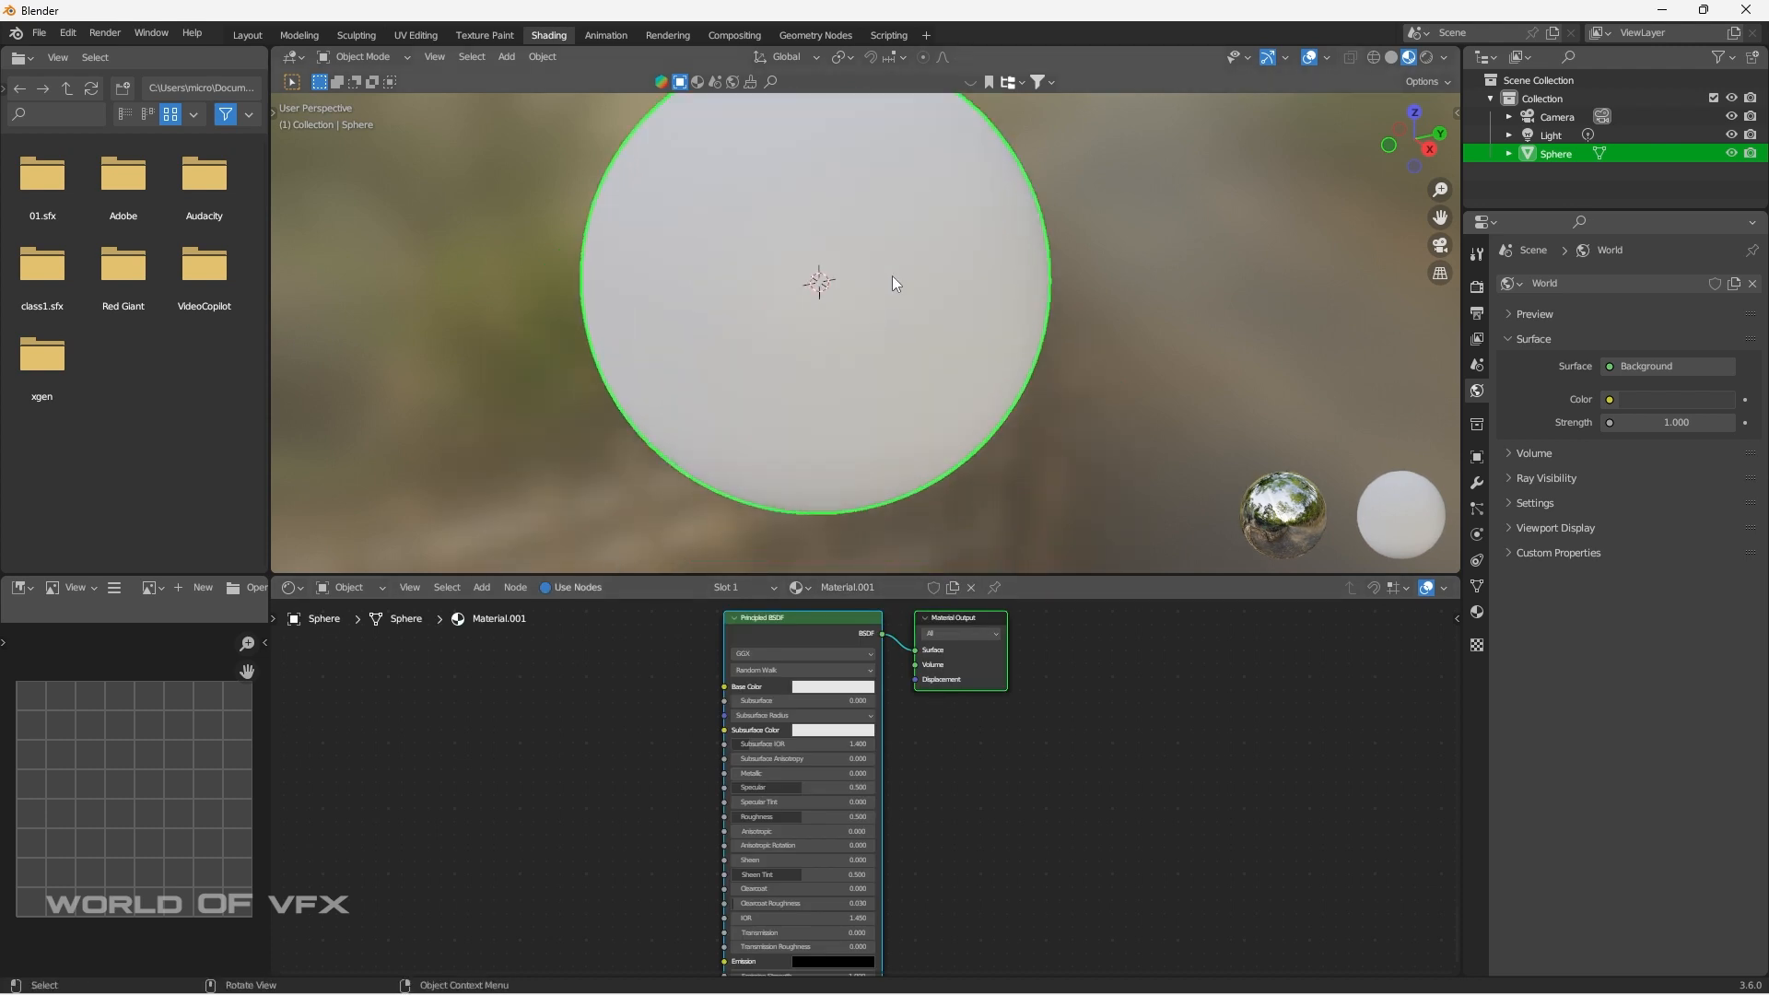
middle_click_drag(892, 275, 951, 384, "shift")
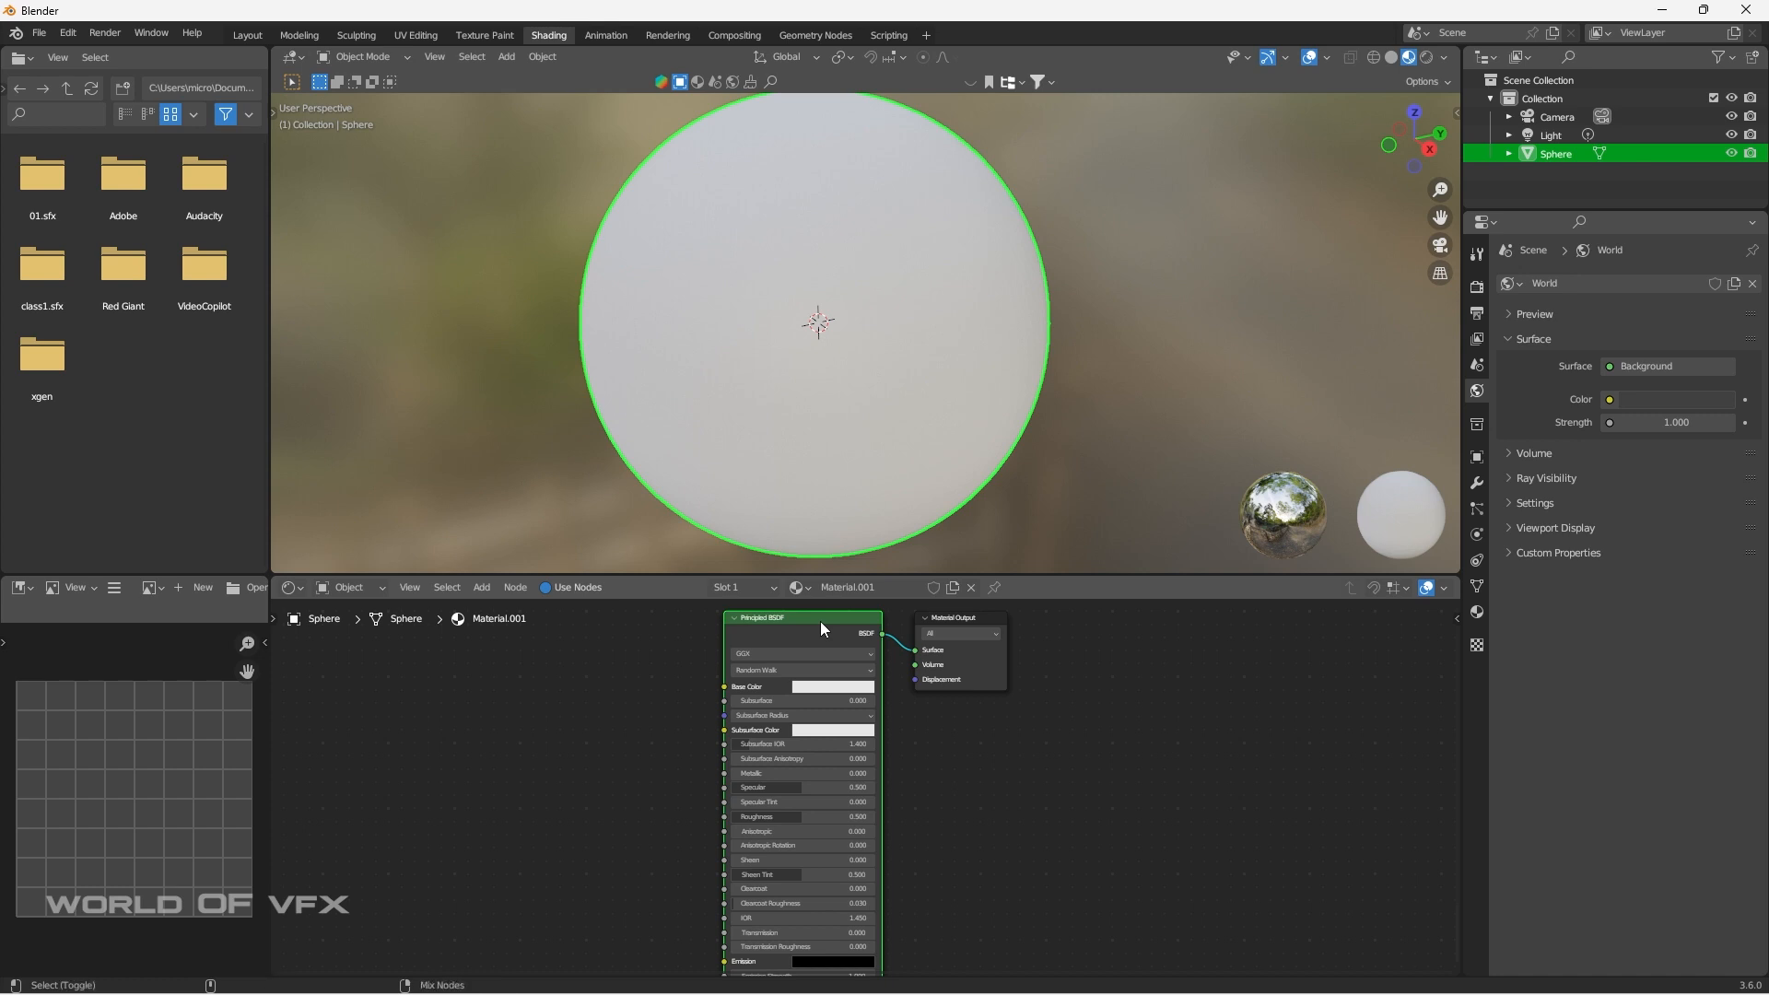
key("ctrl+shift+t")
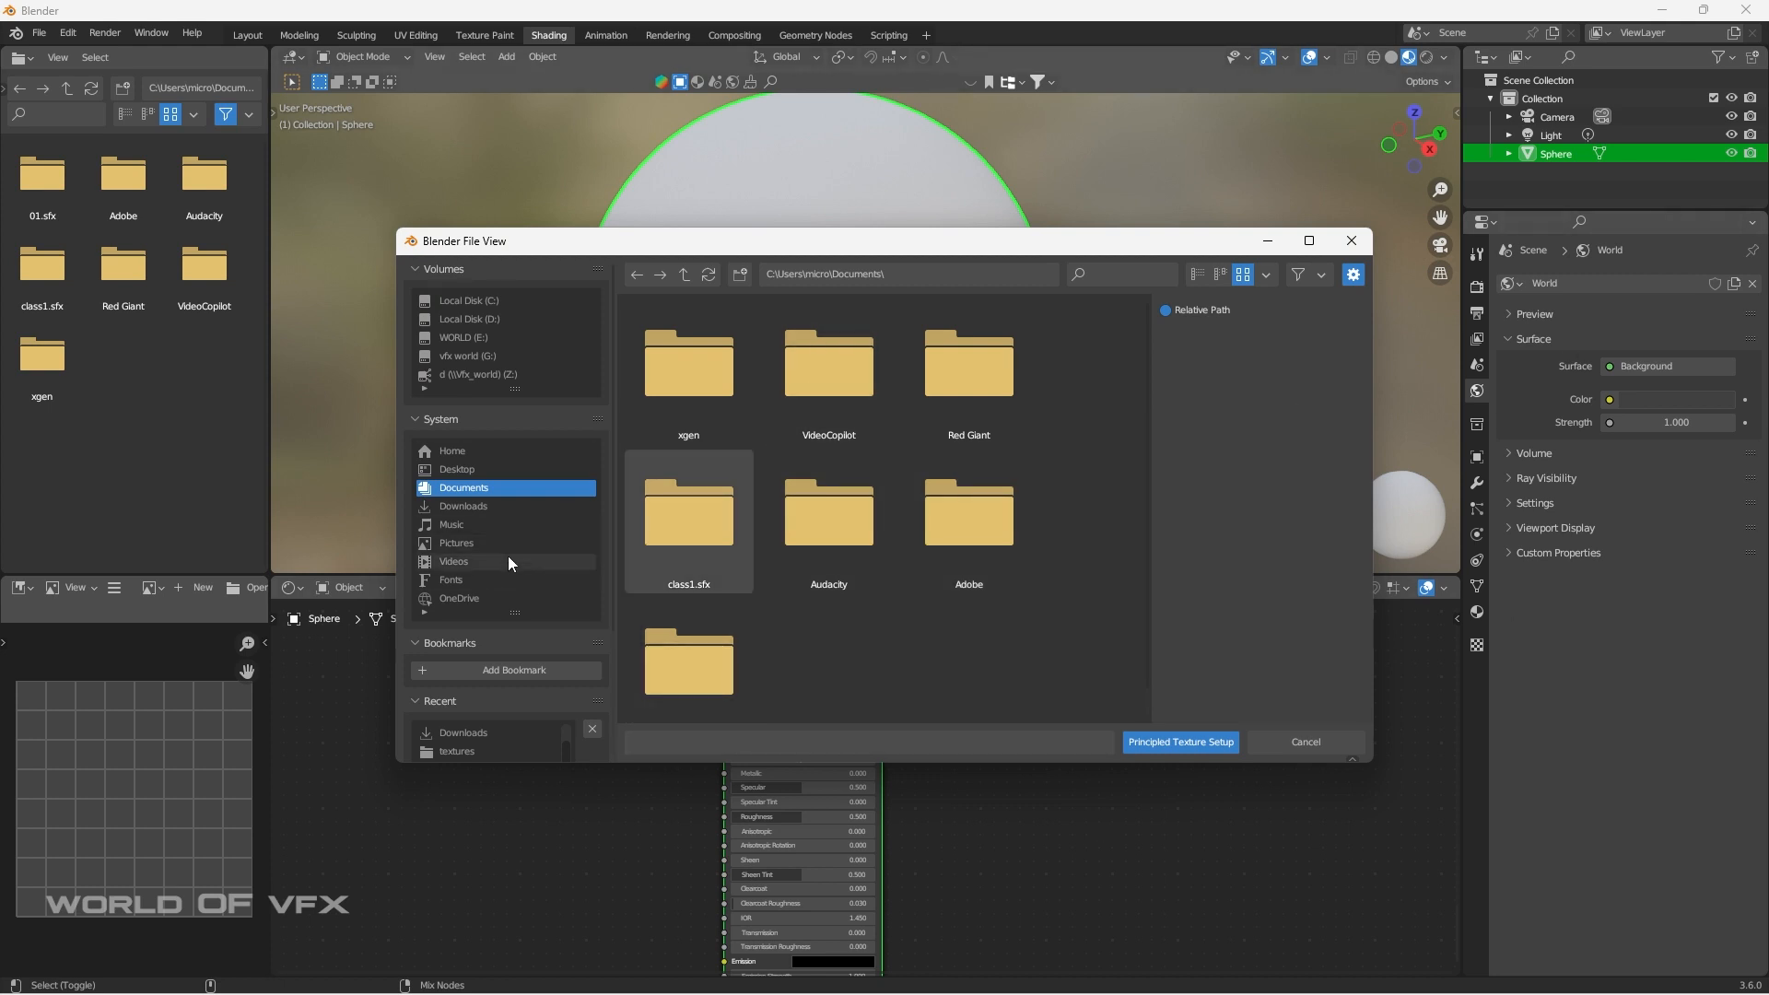
left_click(476, 510)
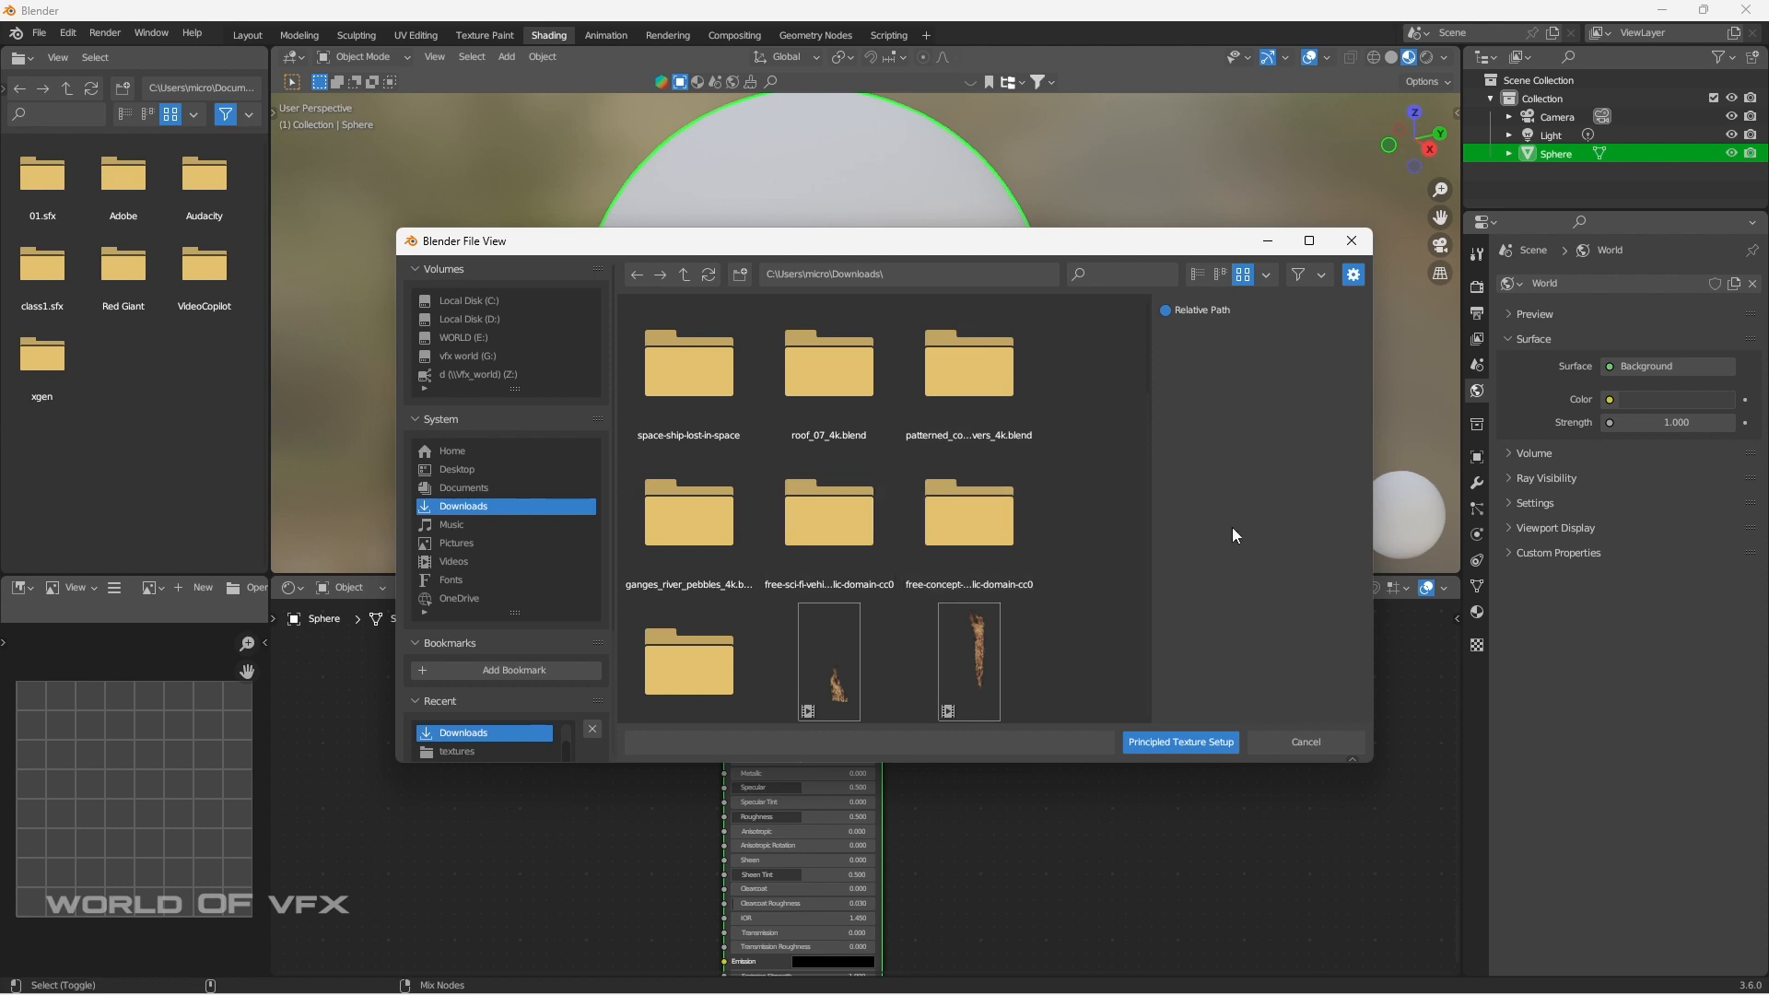
double_click(681, 525)
double_click(697, 401)
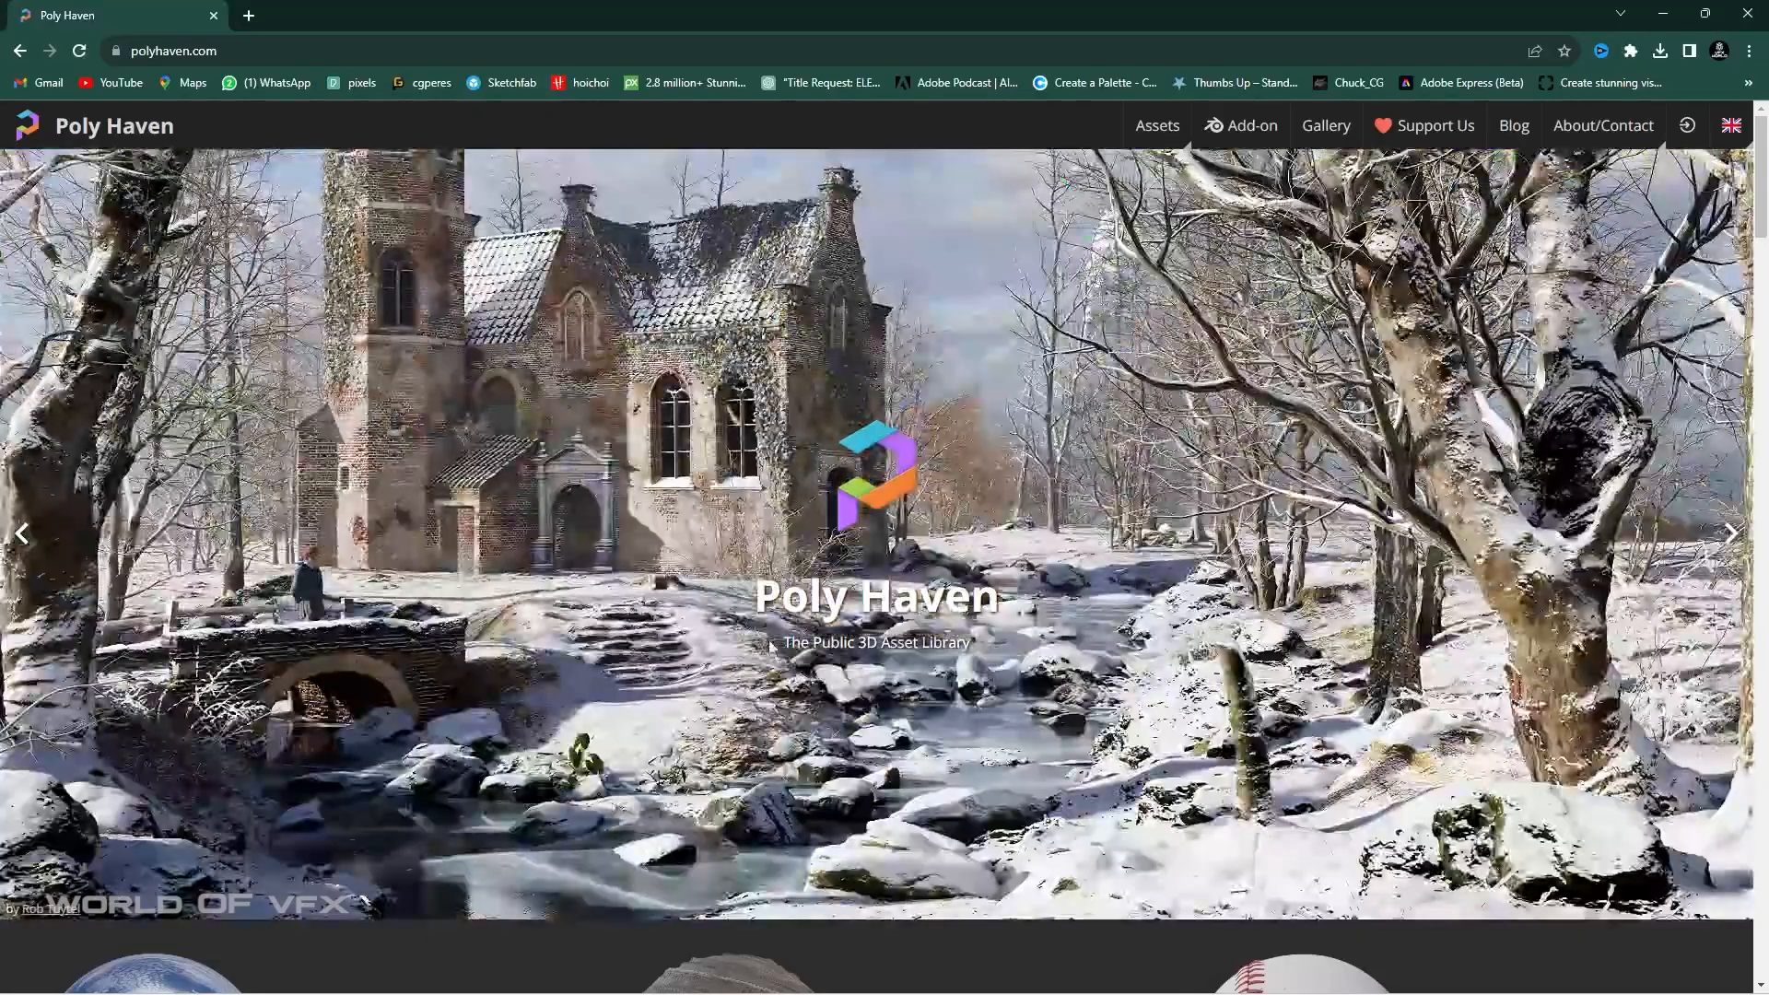
Switch to the Poly Haven website and look over its HDRI, texture and model sections on the home page.
scroll(884, 553, "down", 5)
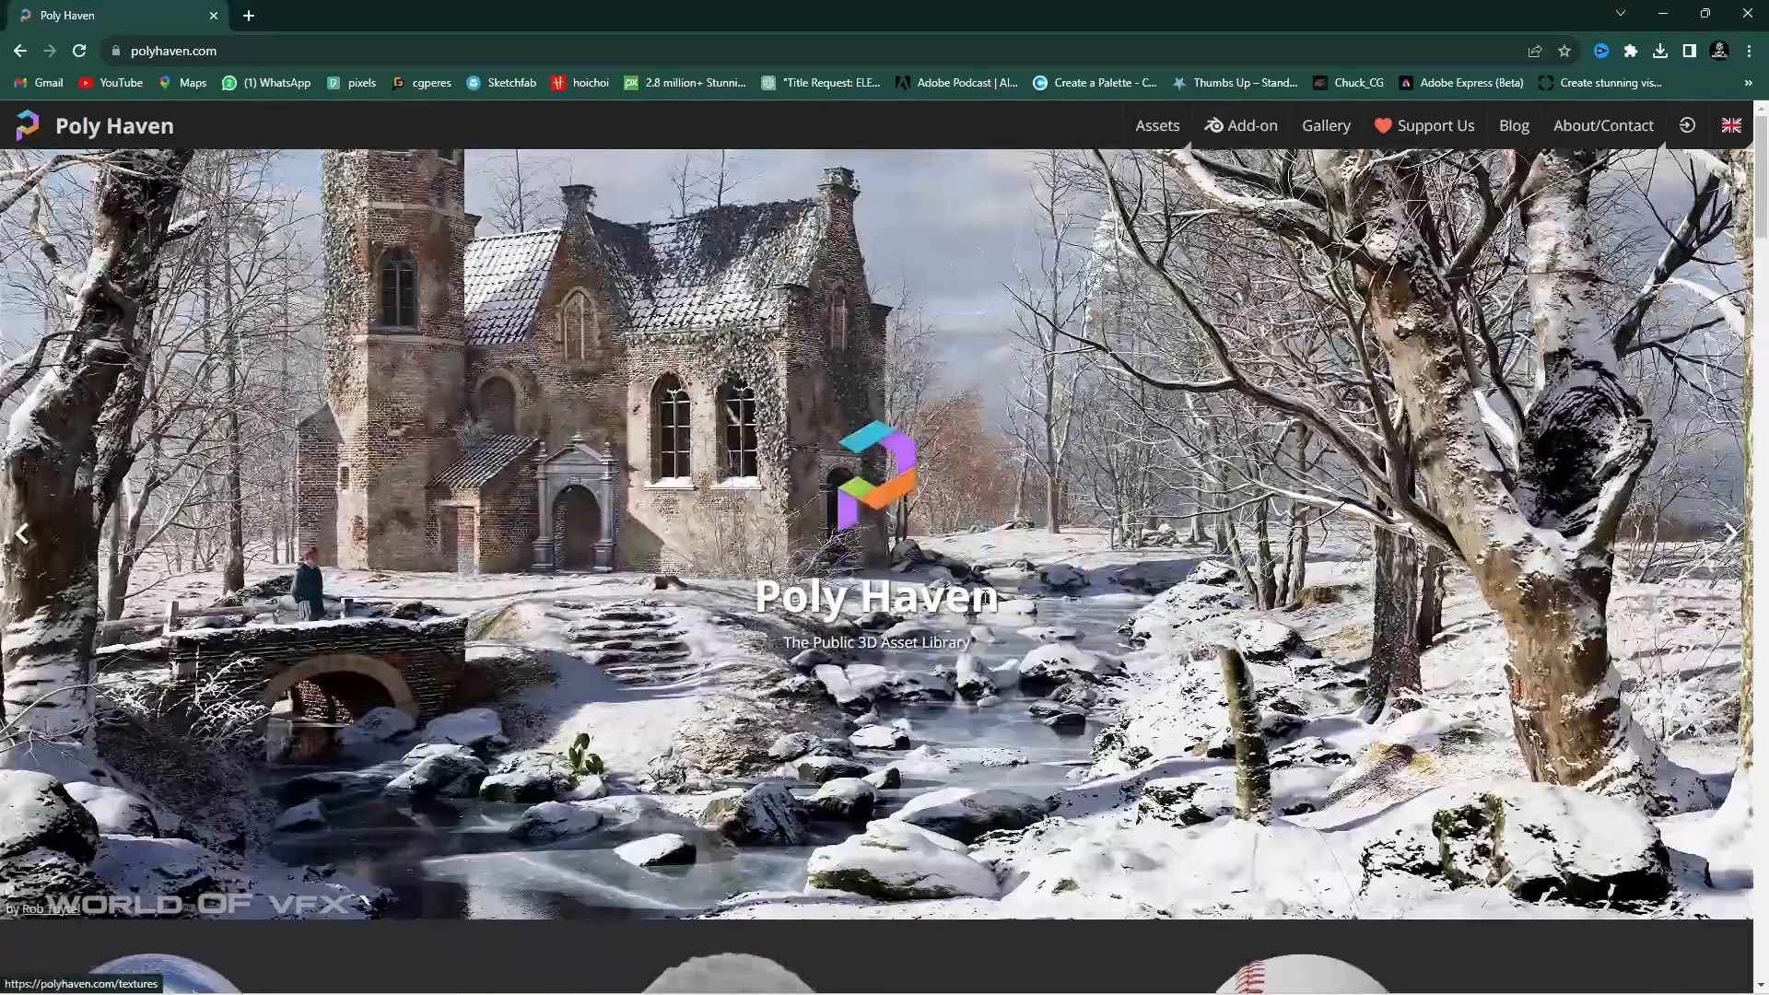
scroll(984, 606, "down", 6)
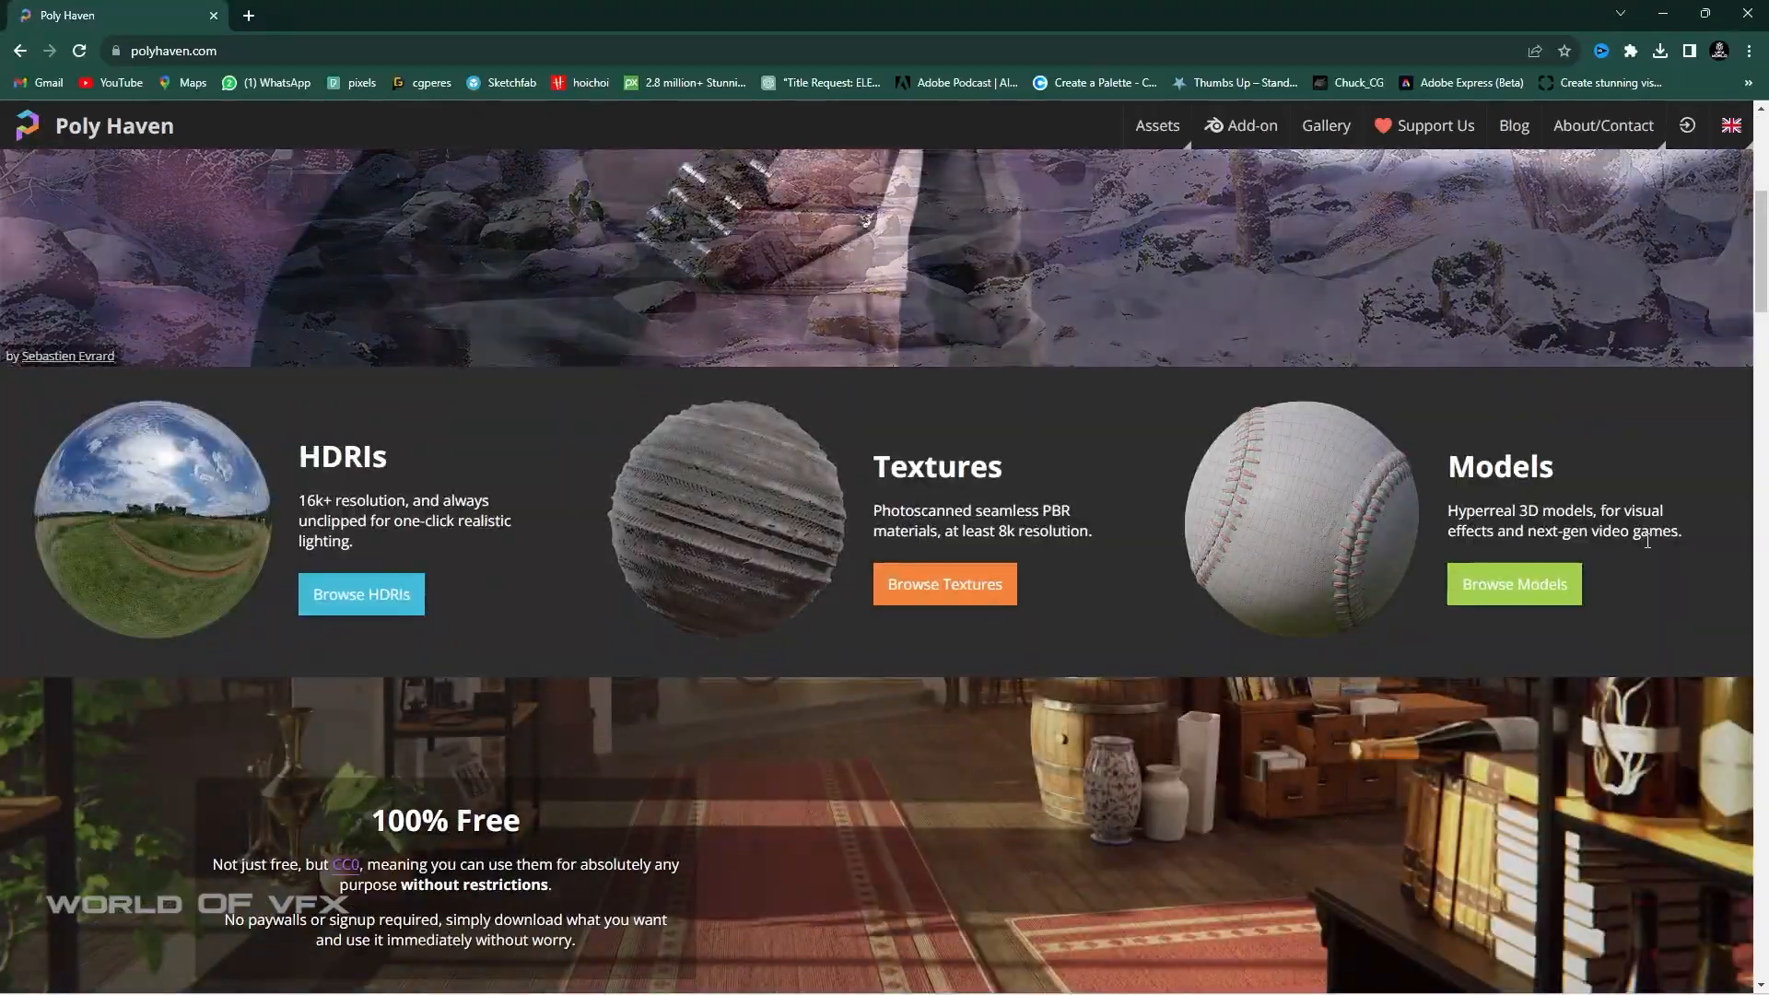
scroll(1164, 637, "down", 8)
scroll(1164, 636, "up", 14)
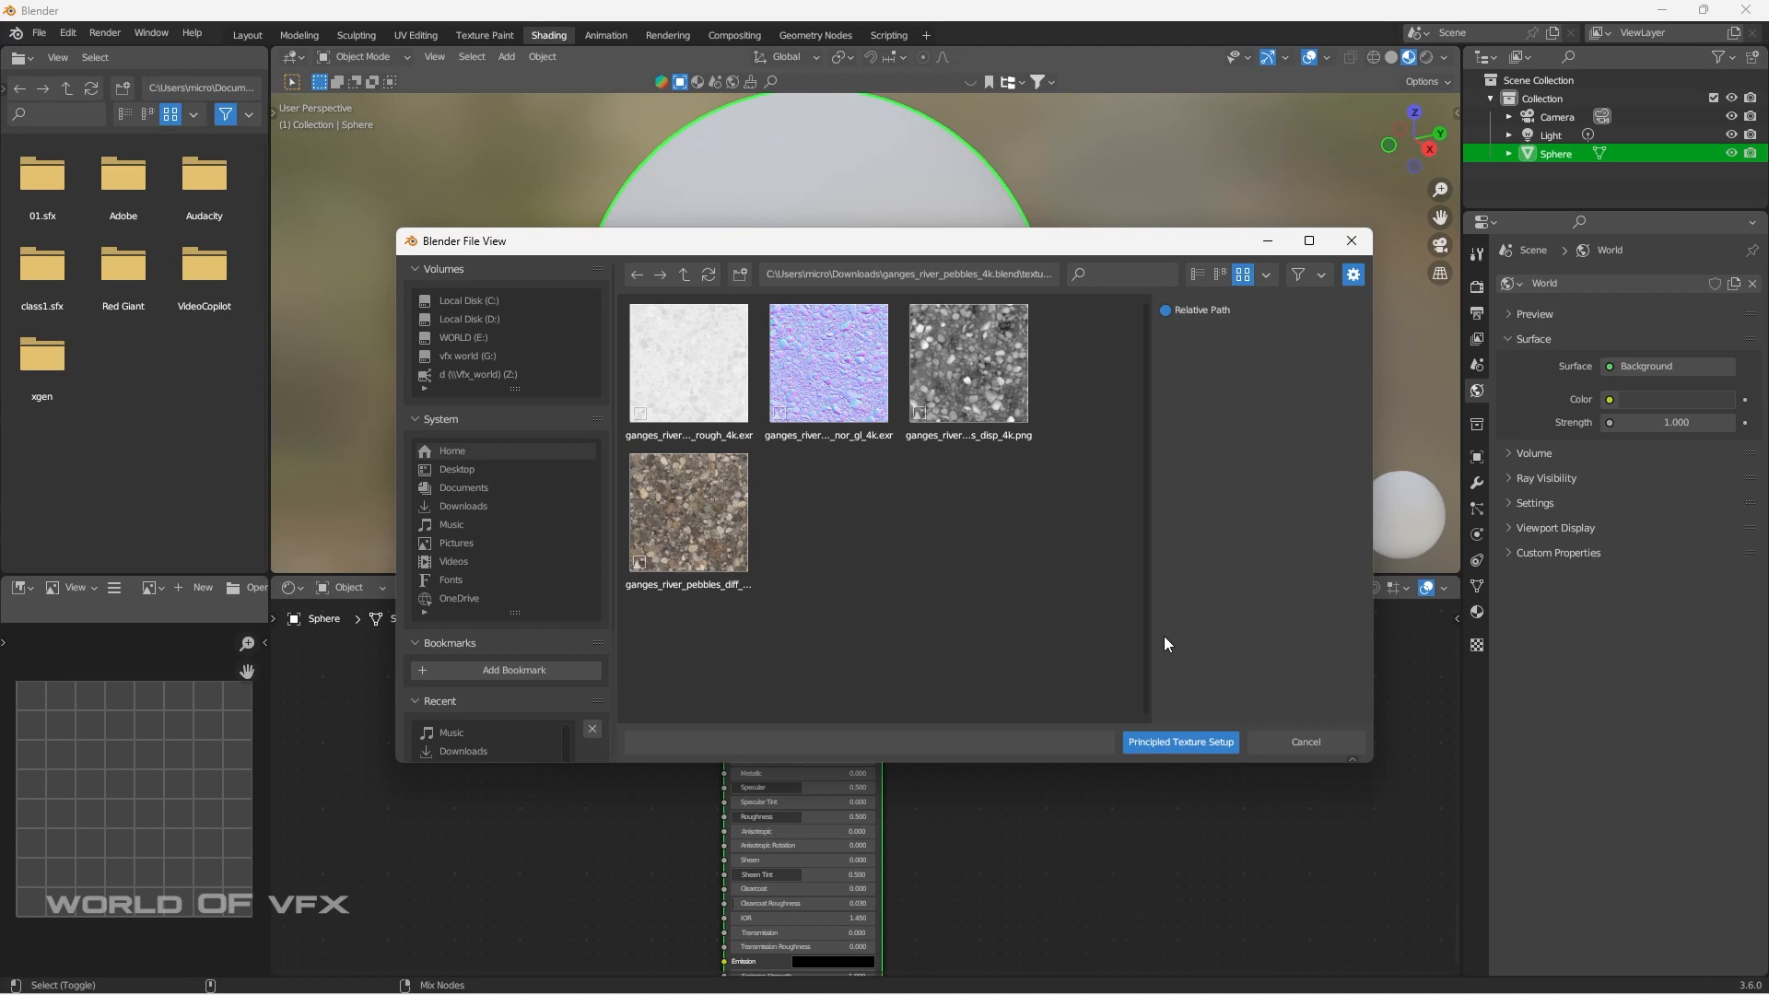
In Blender, load the ganges_river_pebbles rough, nor_gl, disp and diff 4K maps into the sphere's material with Principled Texture Setup.
left_click(700, 422)
left_click(693, 505, "shift")
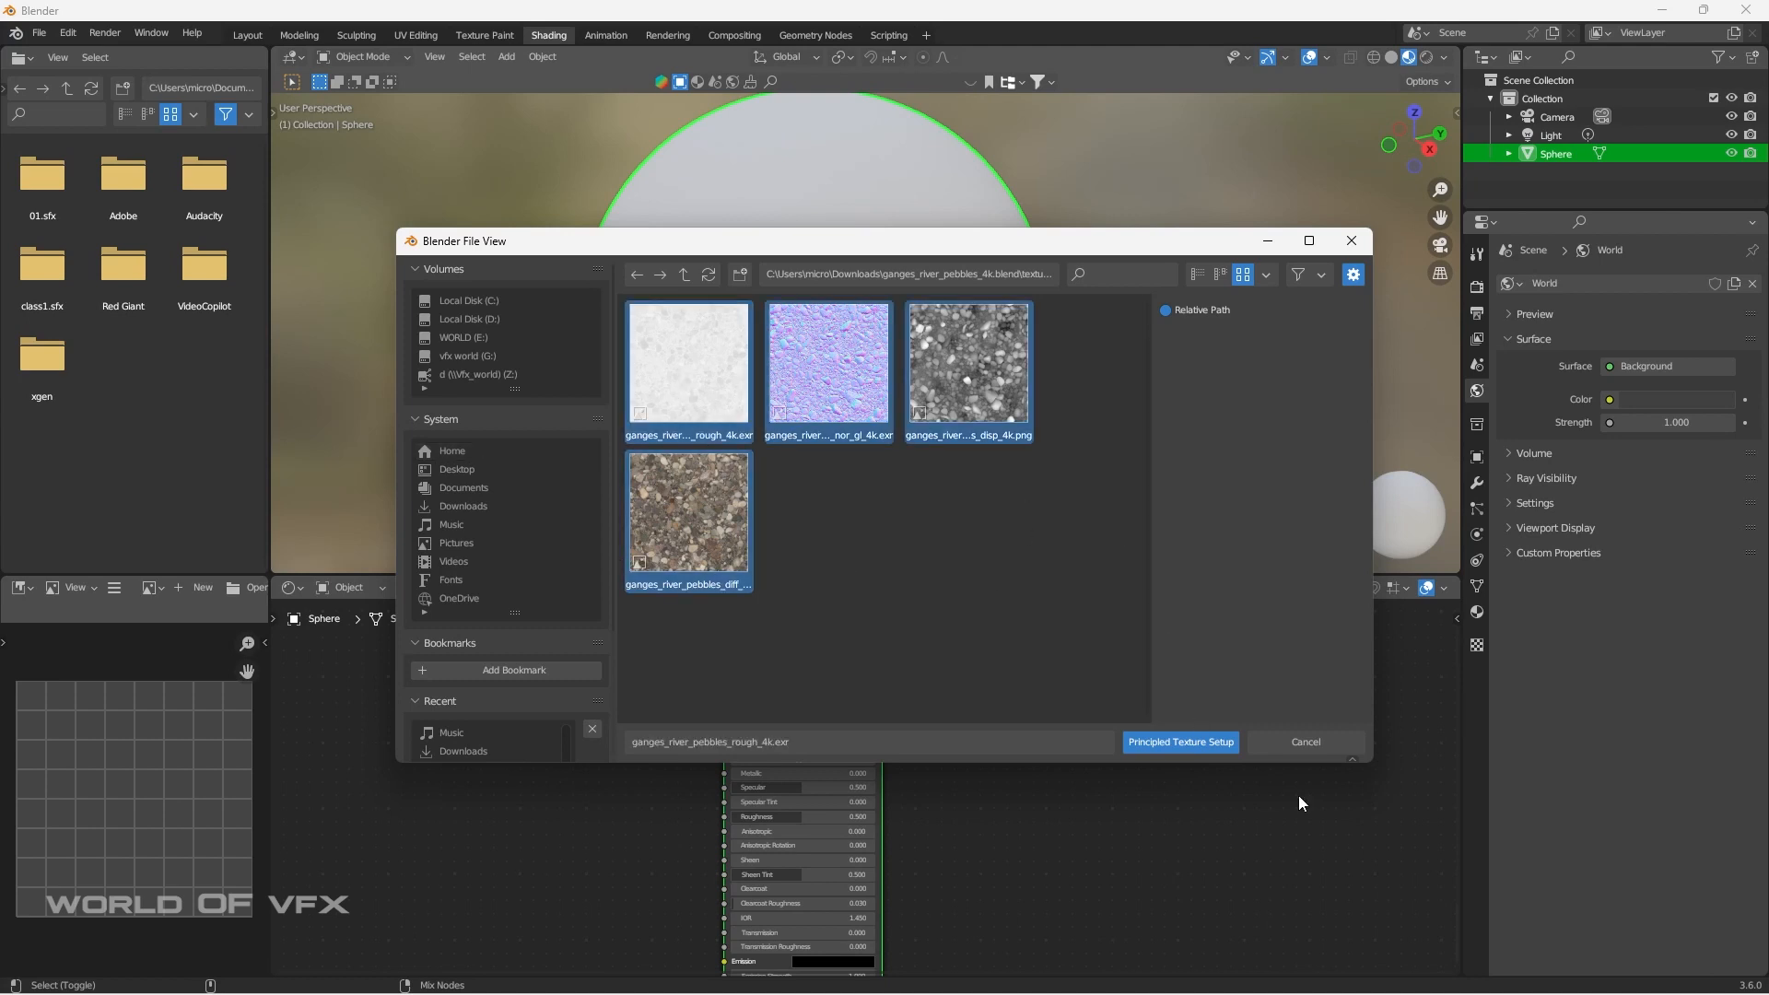
left_click(1185, 746)
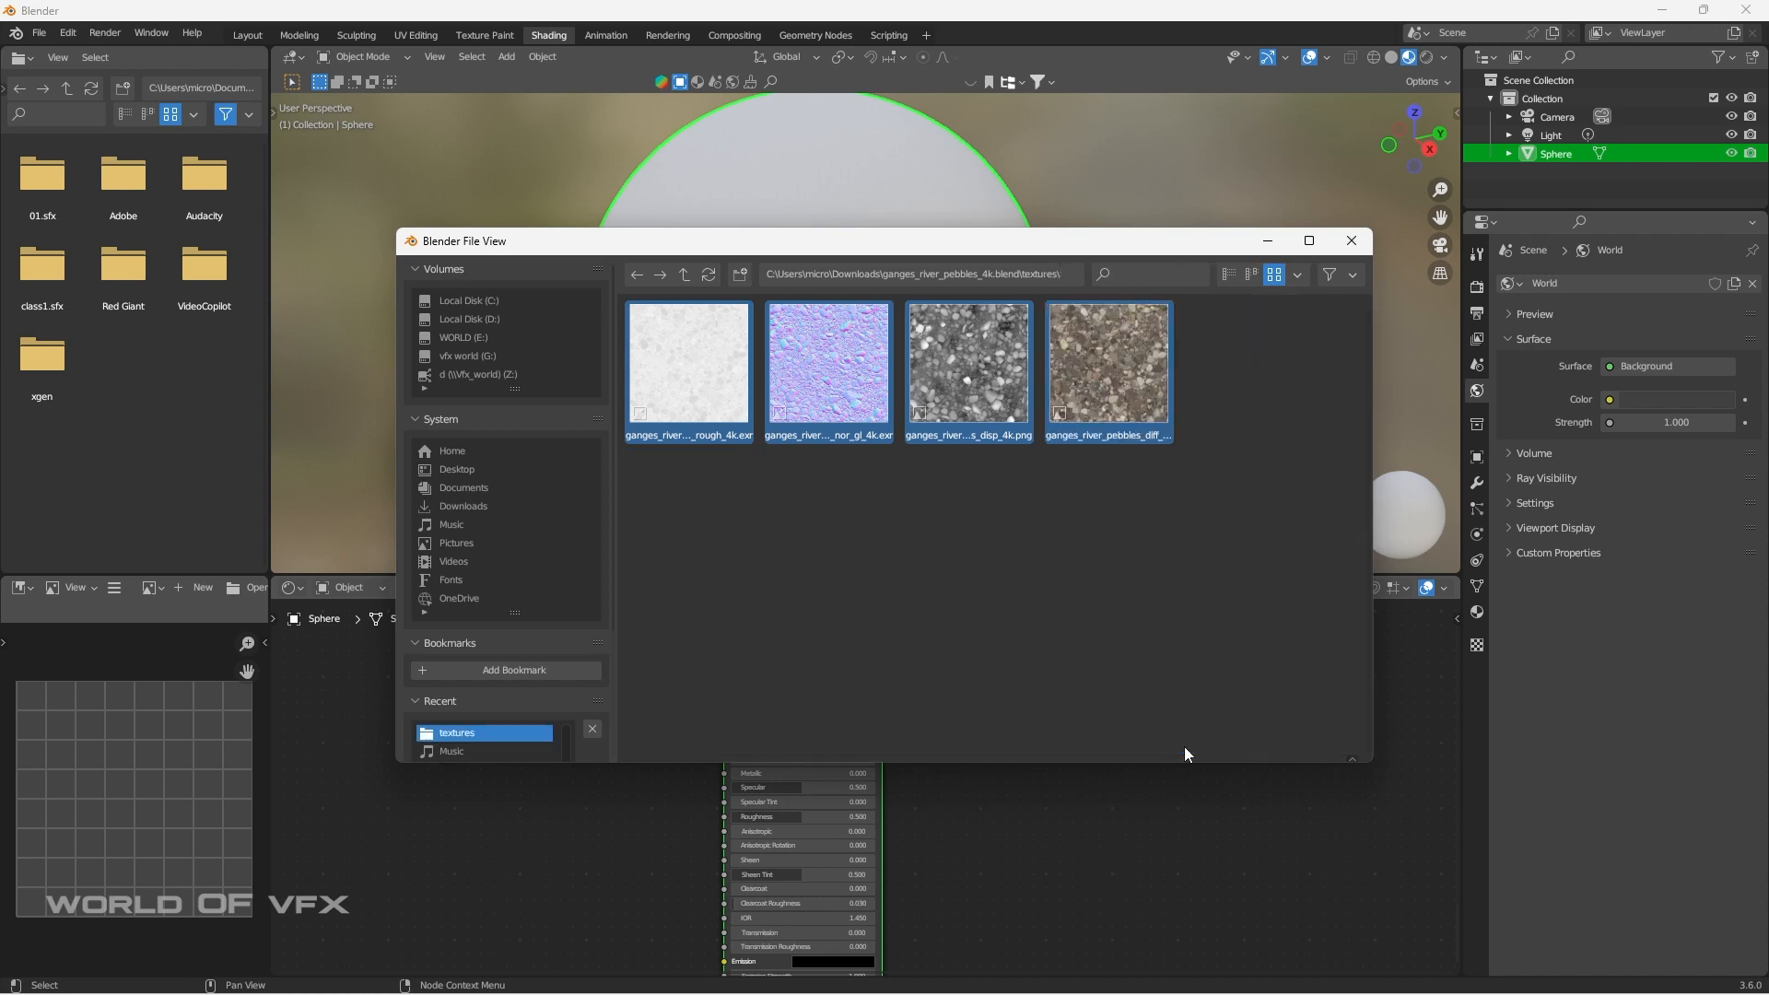
scroll(524, 739, "down", 15)
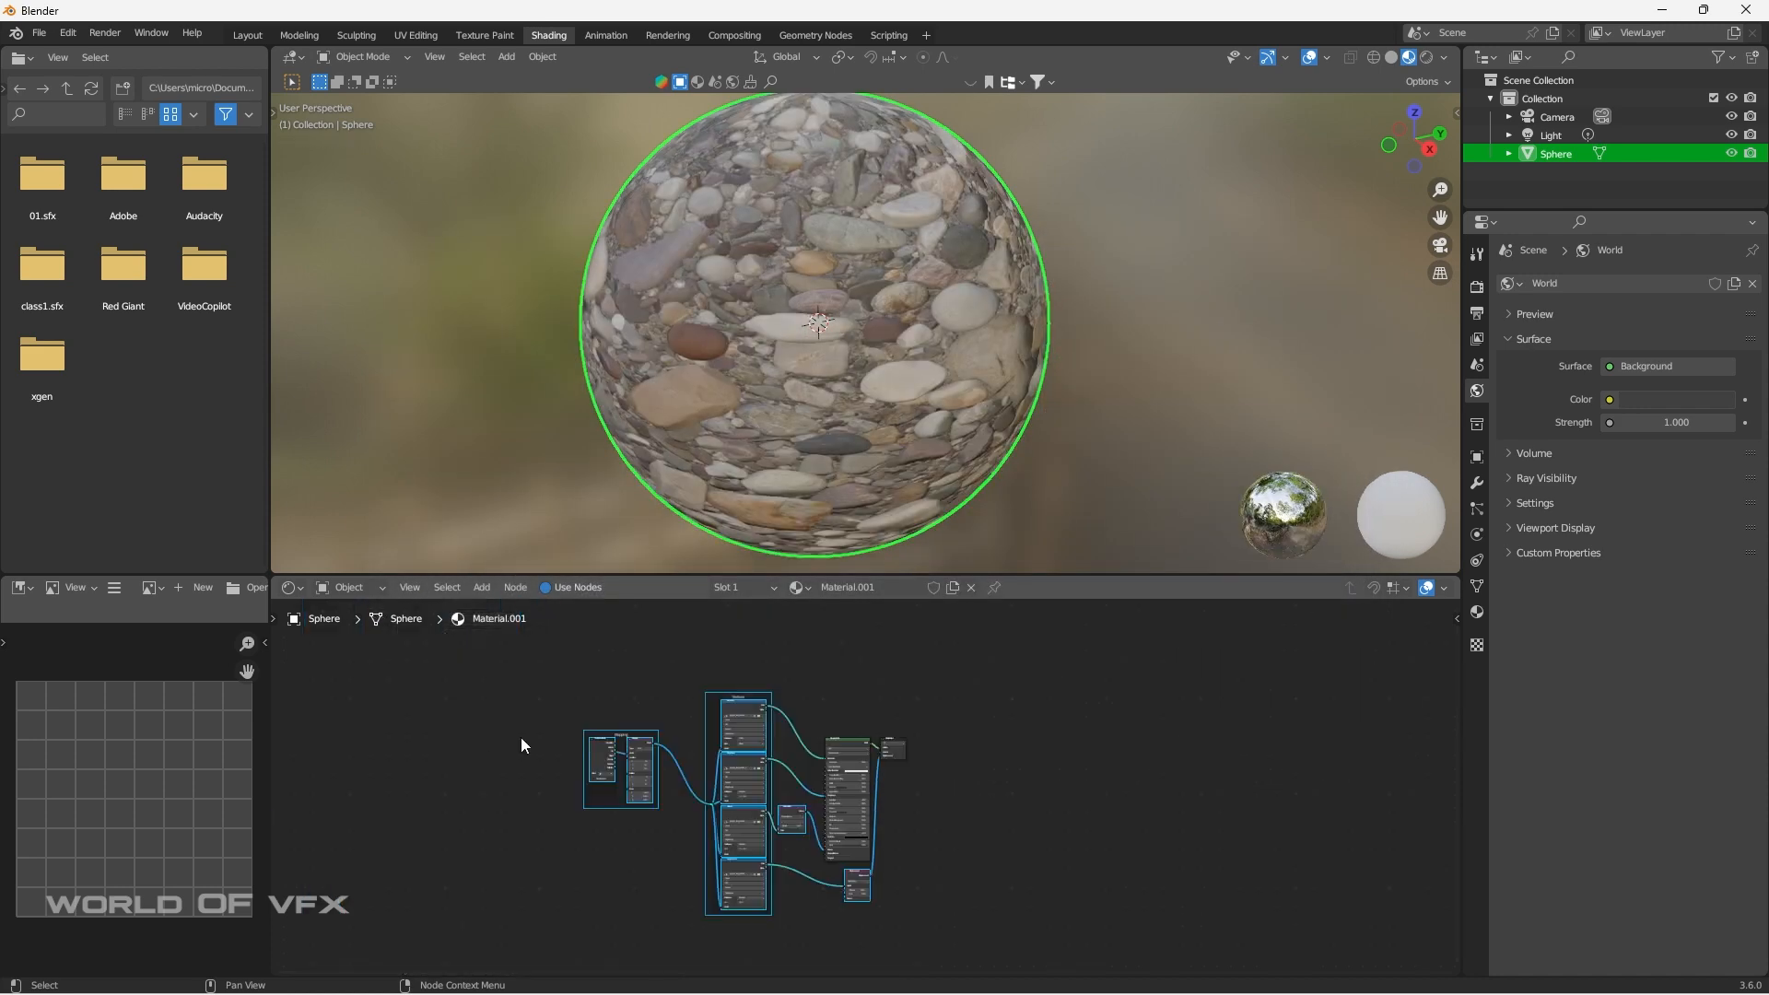
scroll(724, 773, "up", 5)
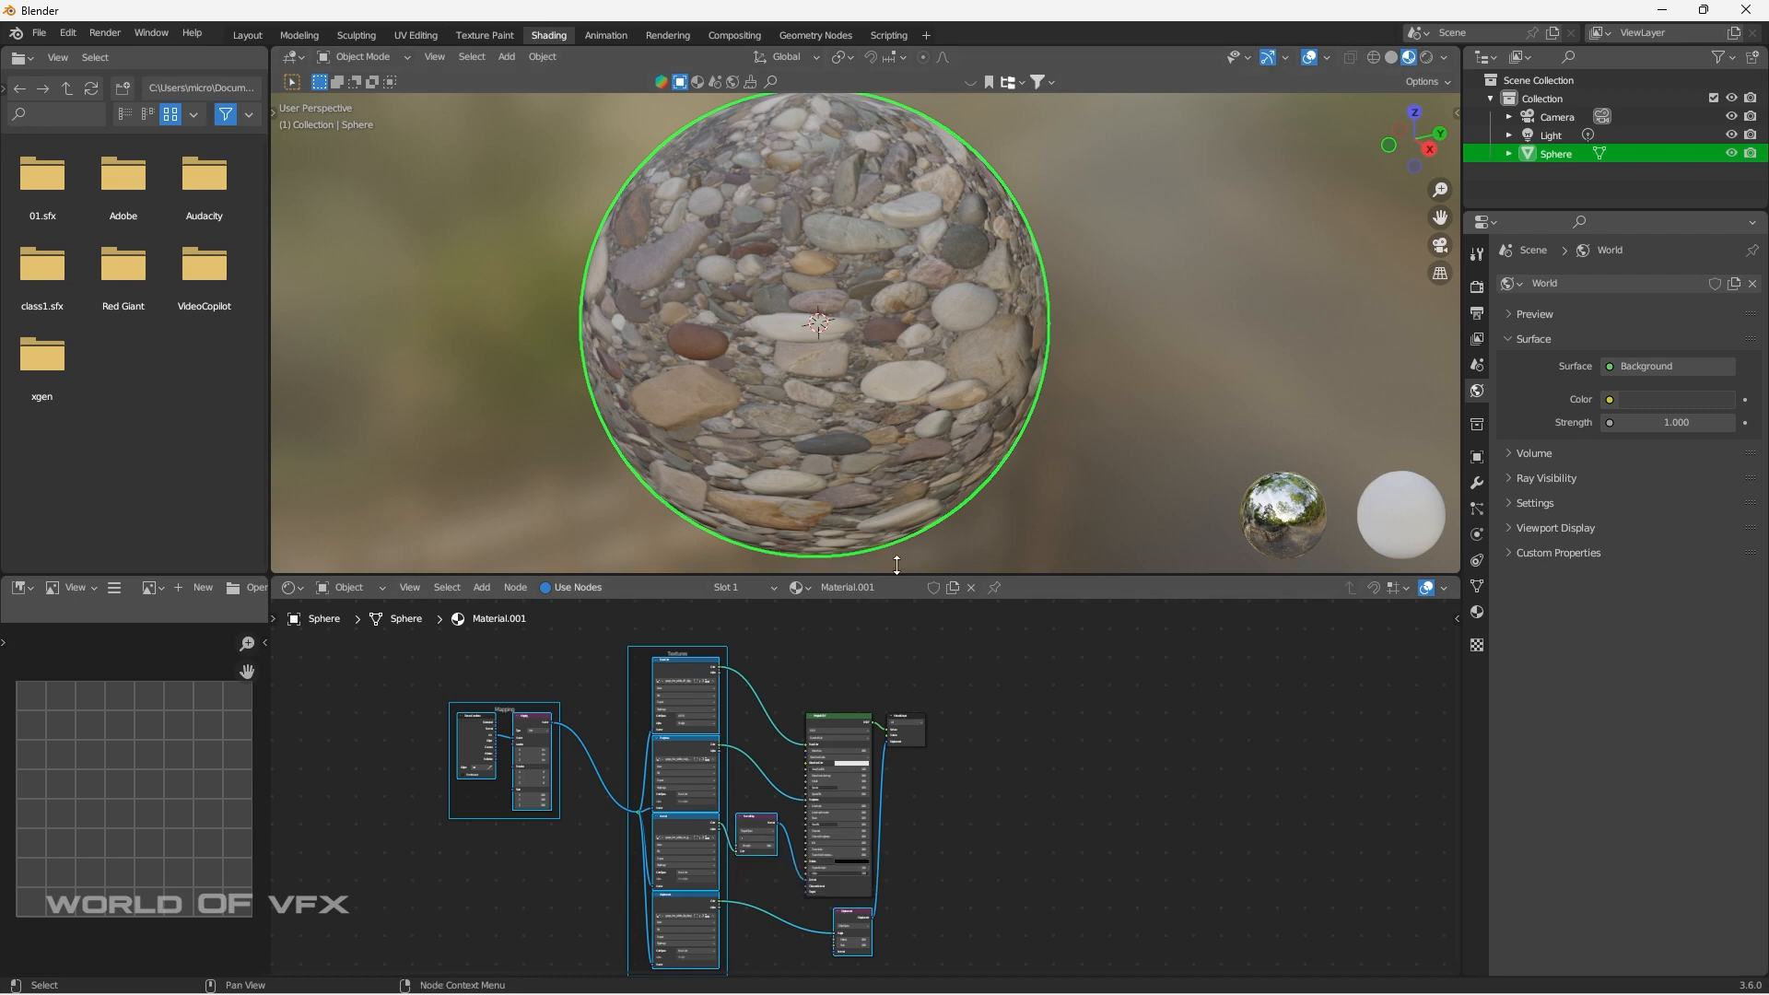
Unwrap the whole sphere mesh with Smart UV Project, using a 66° angle limit and the Scaled margin method.
scroll(914, 289, "up", 3)
scroll(922, 315, "down", 4)
middle_click_drag(922, 315, 815, 295)
scroll(815, 295, "up", 2)
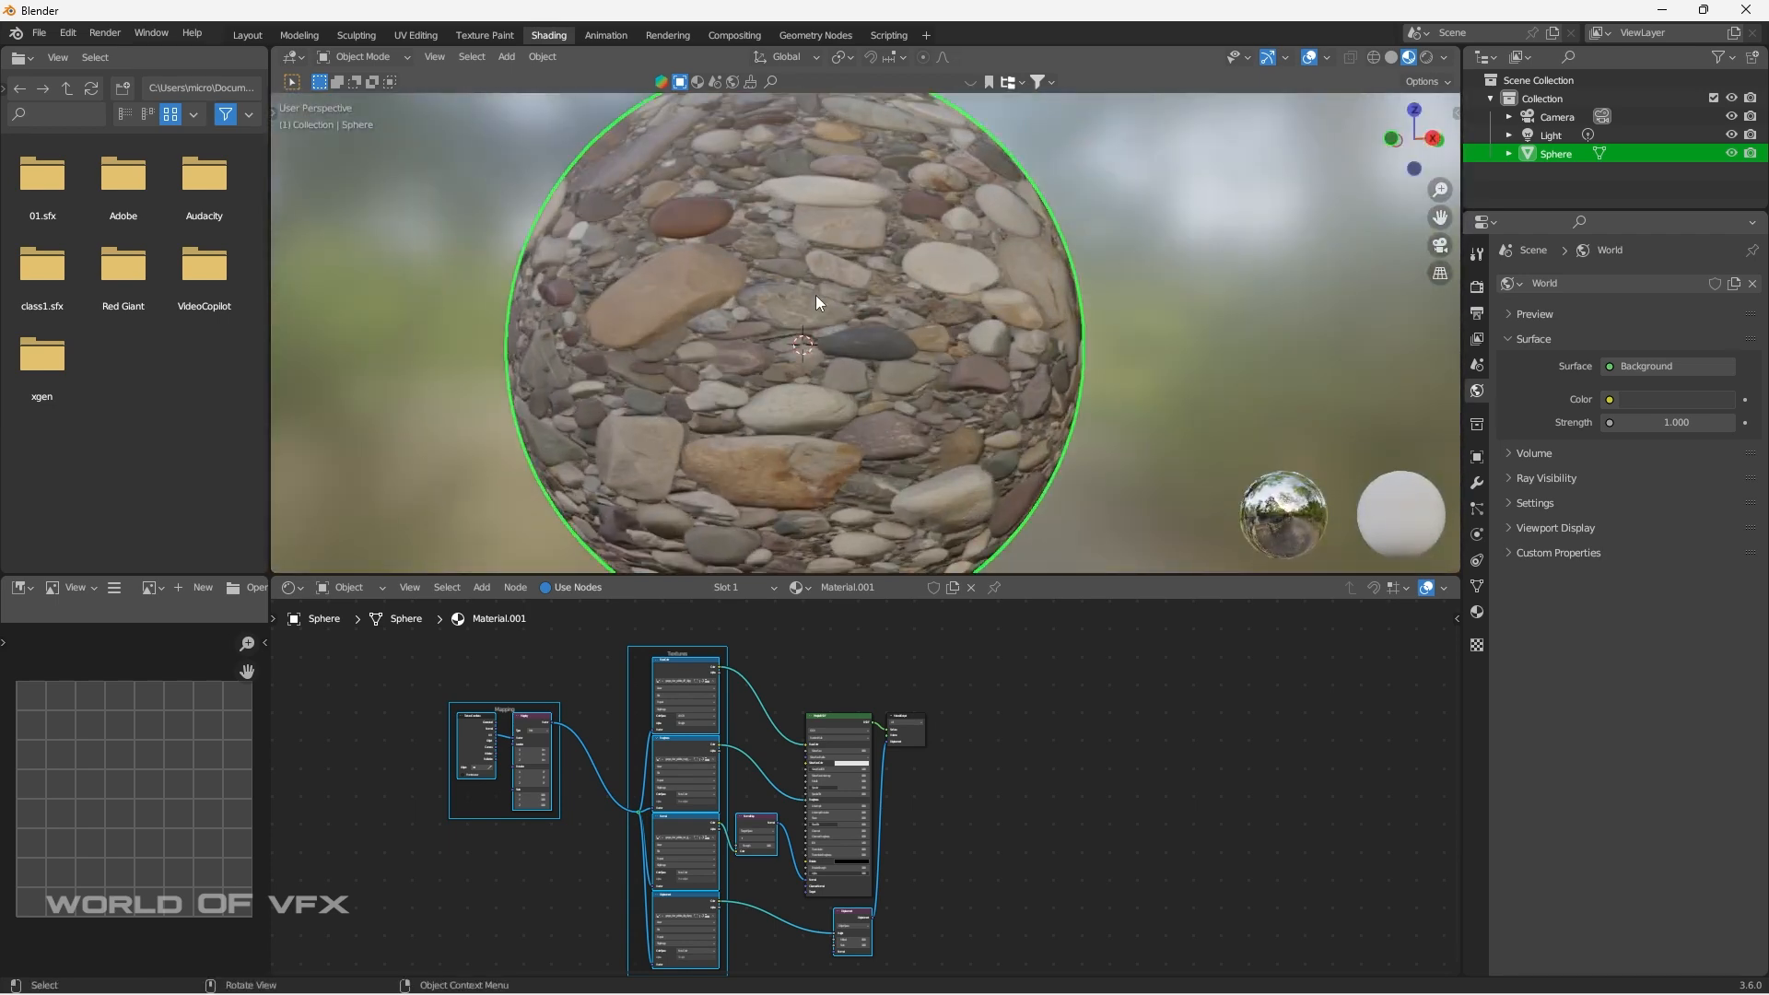
scroll(816, 295, "down", 2)
key("Tab")
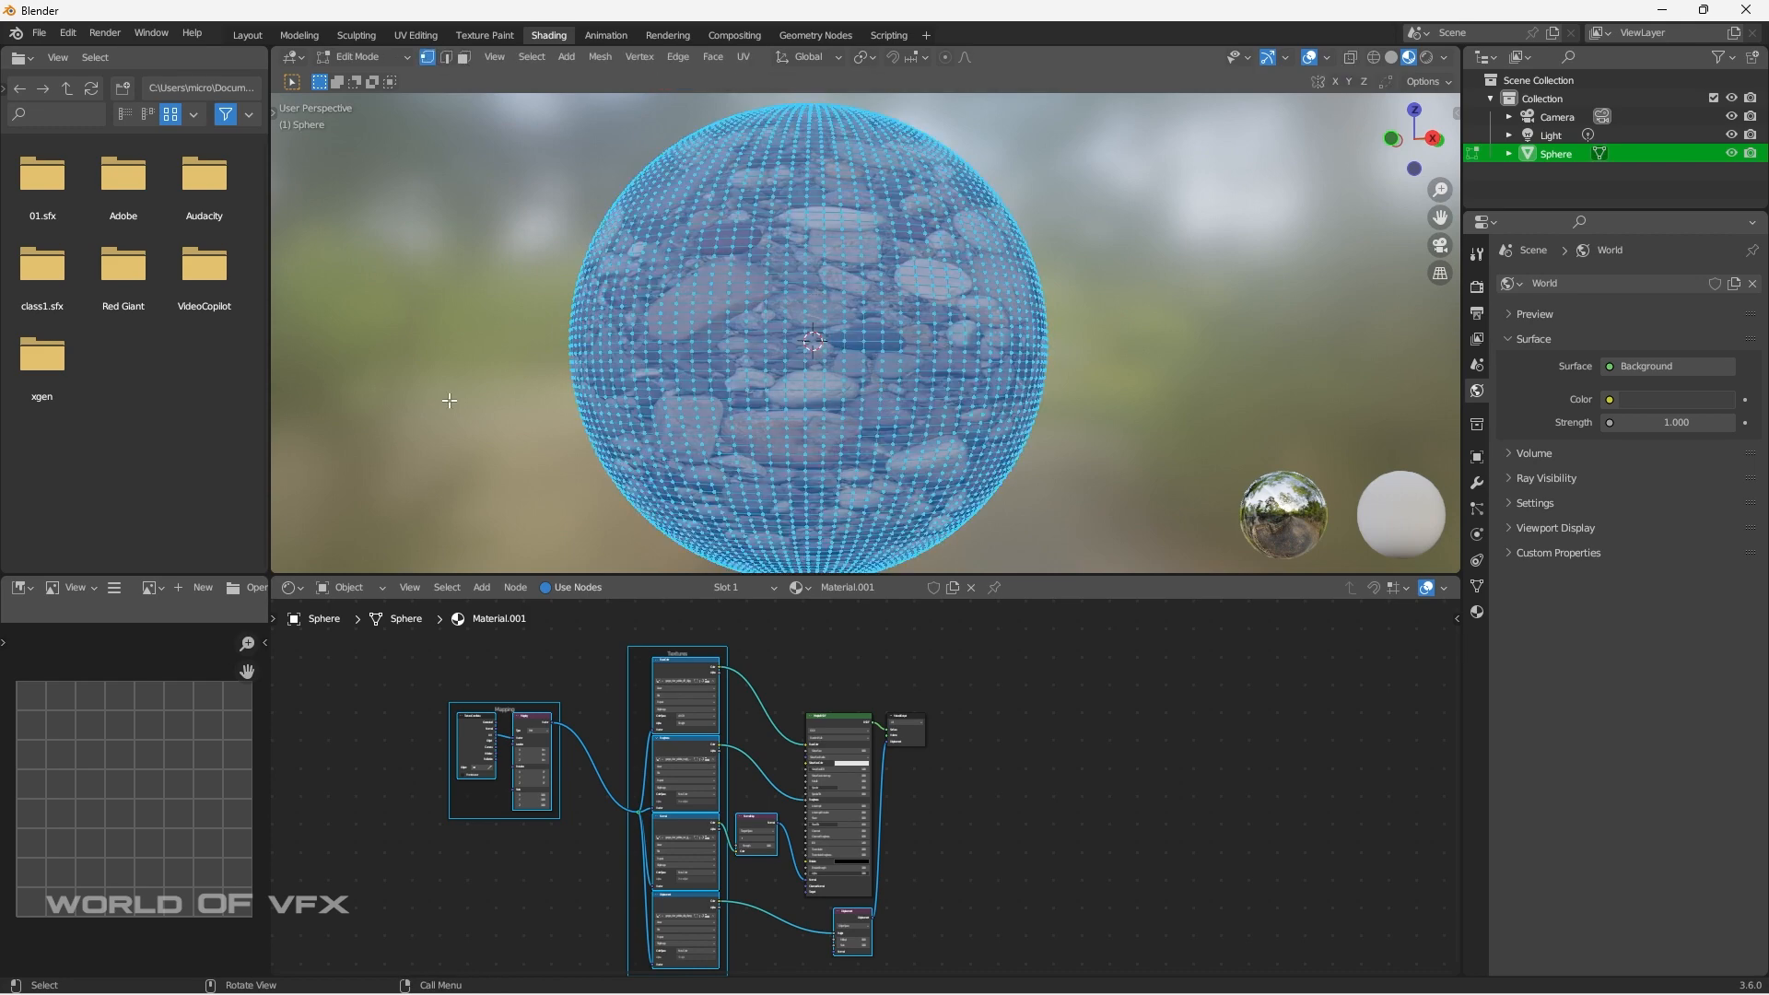
middle_click_drag(700, 356, 721, 313)
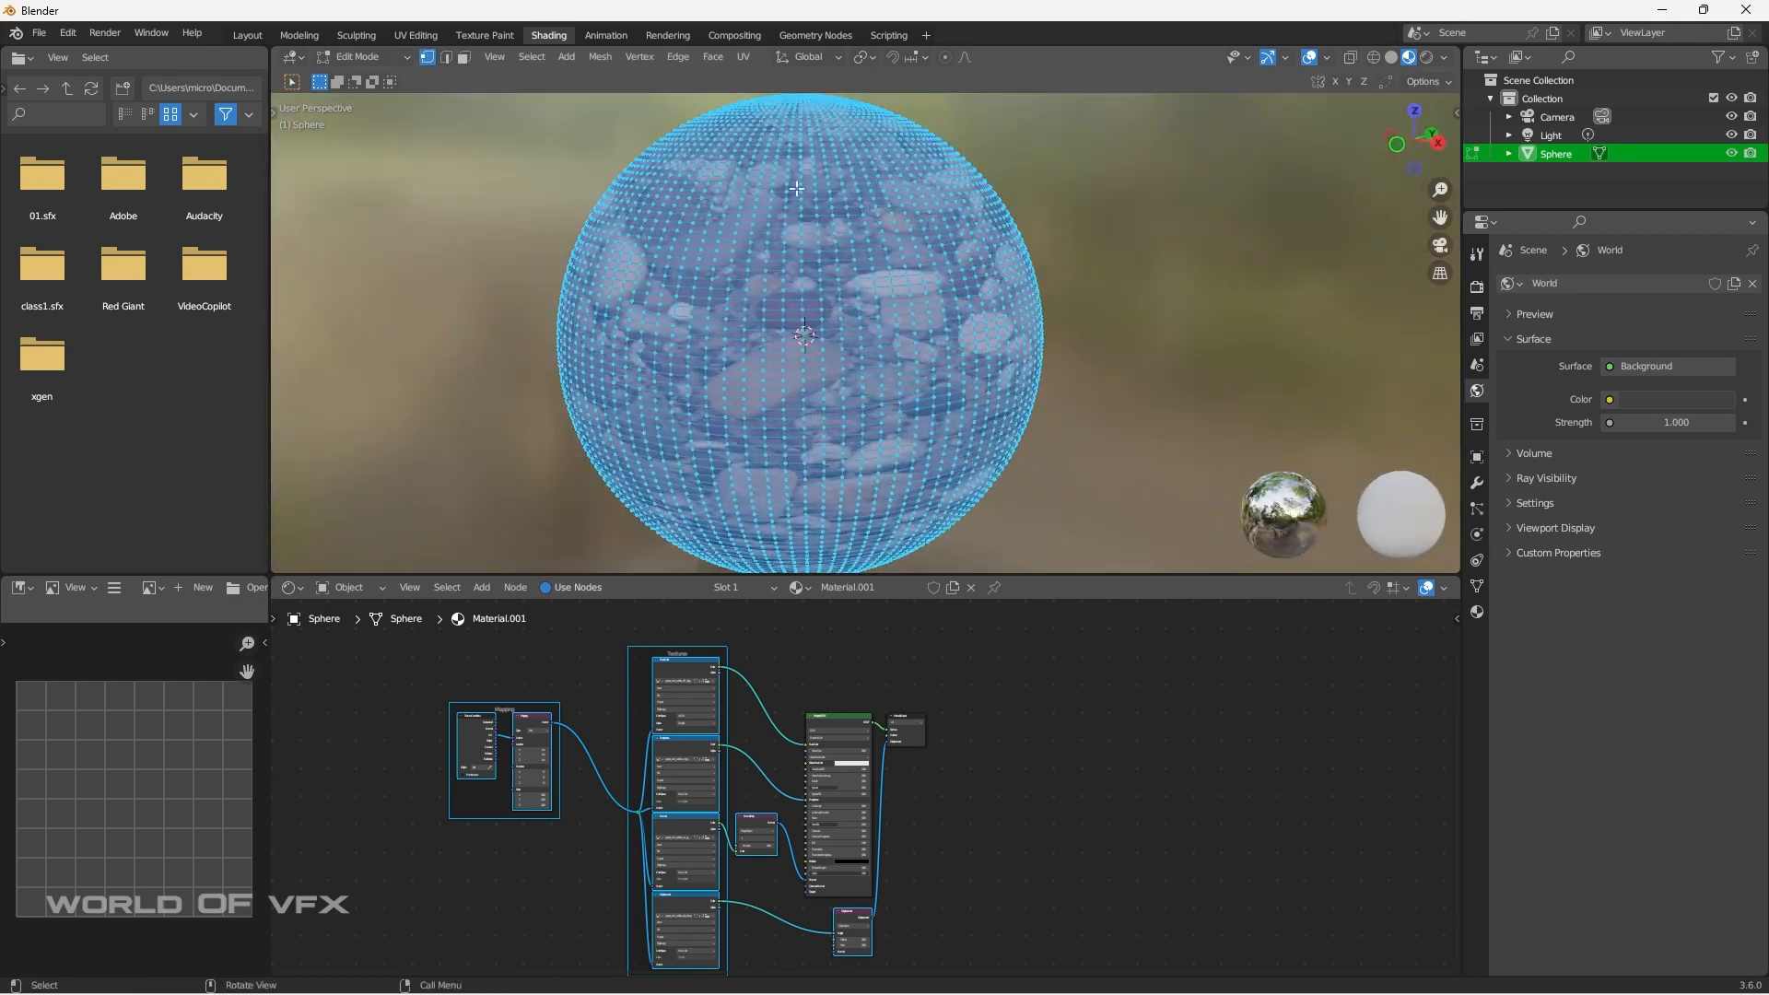
left_click(746, 57)
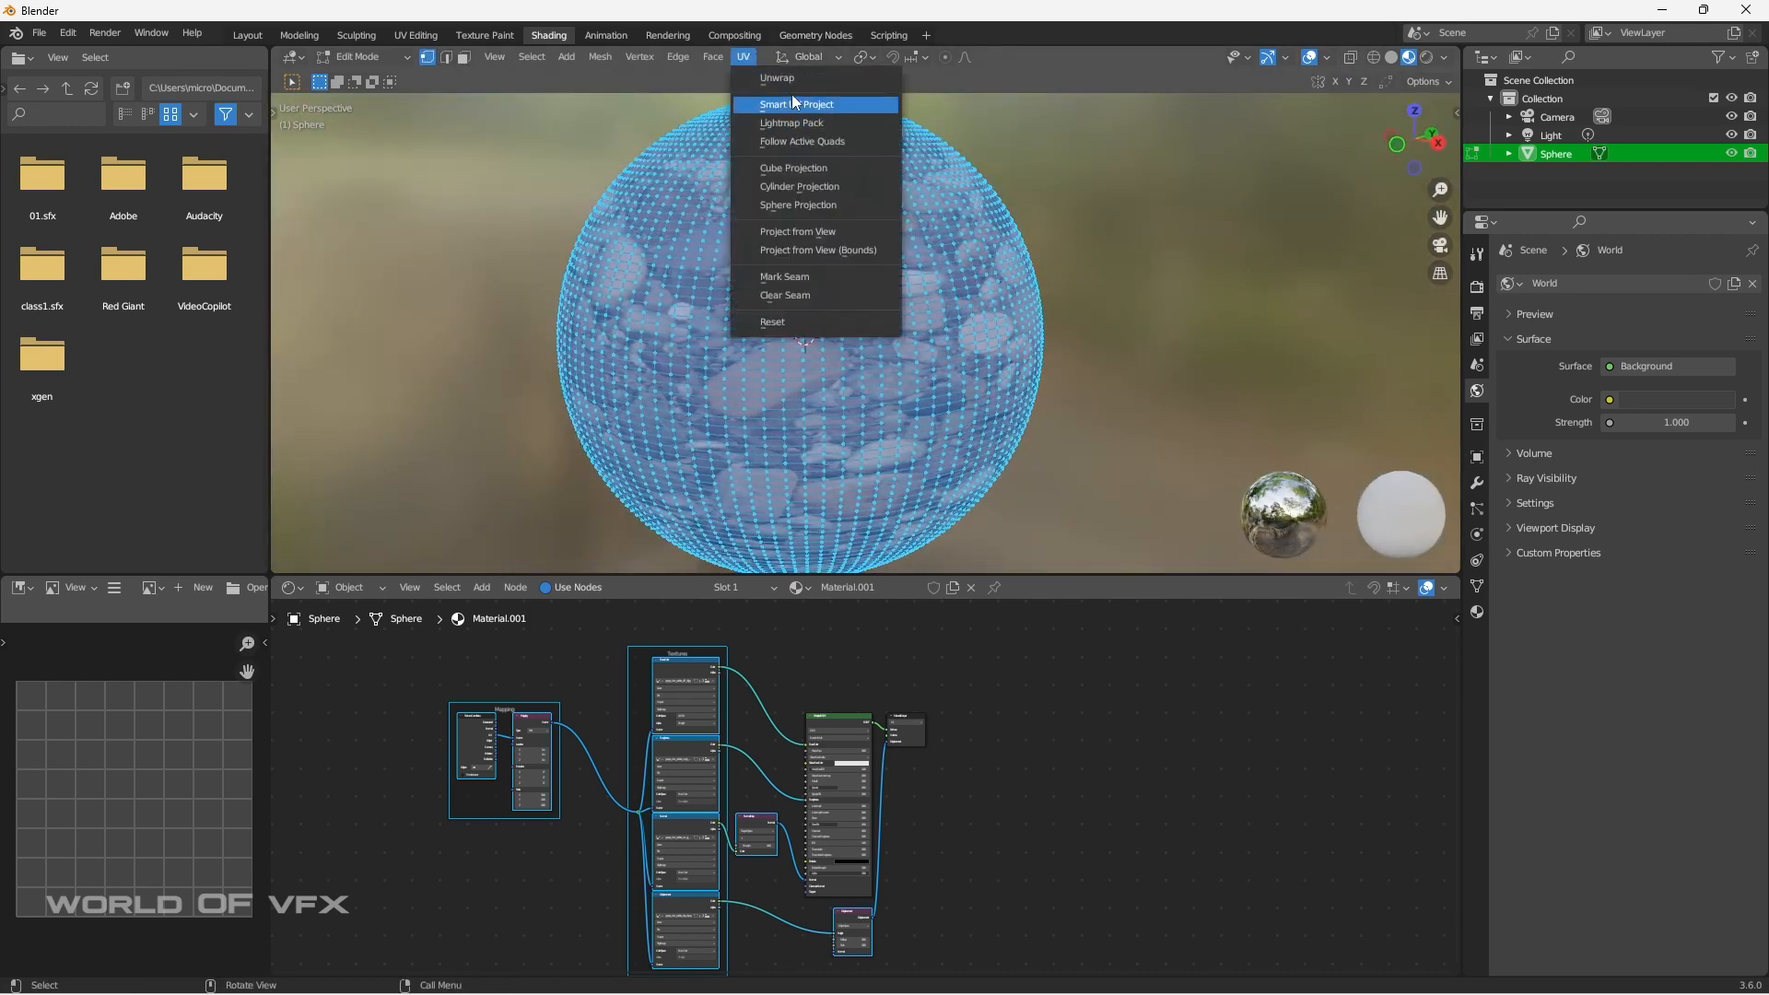
left_click(789, 112)
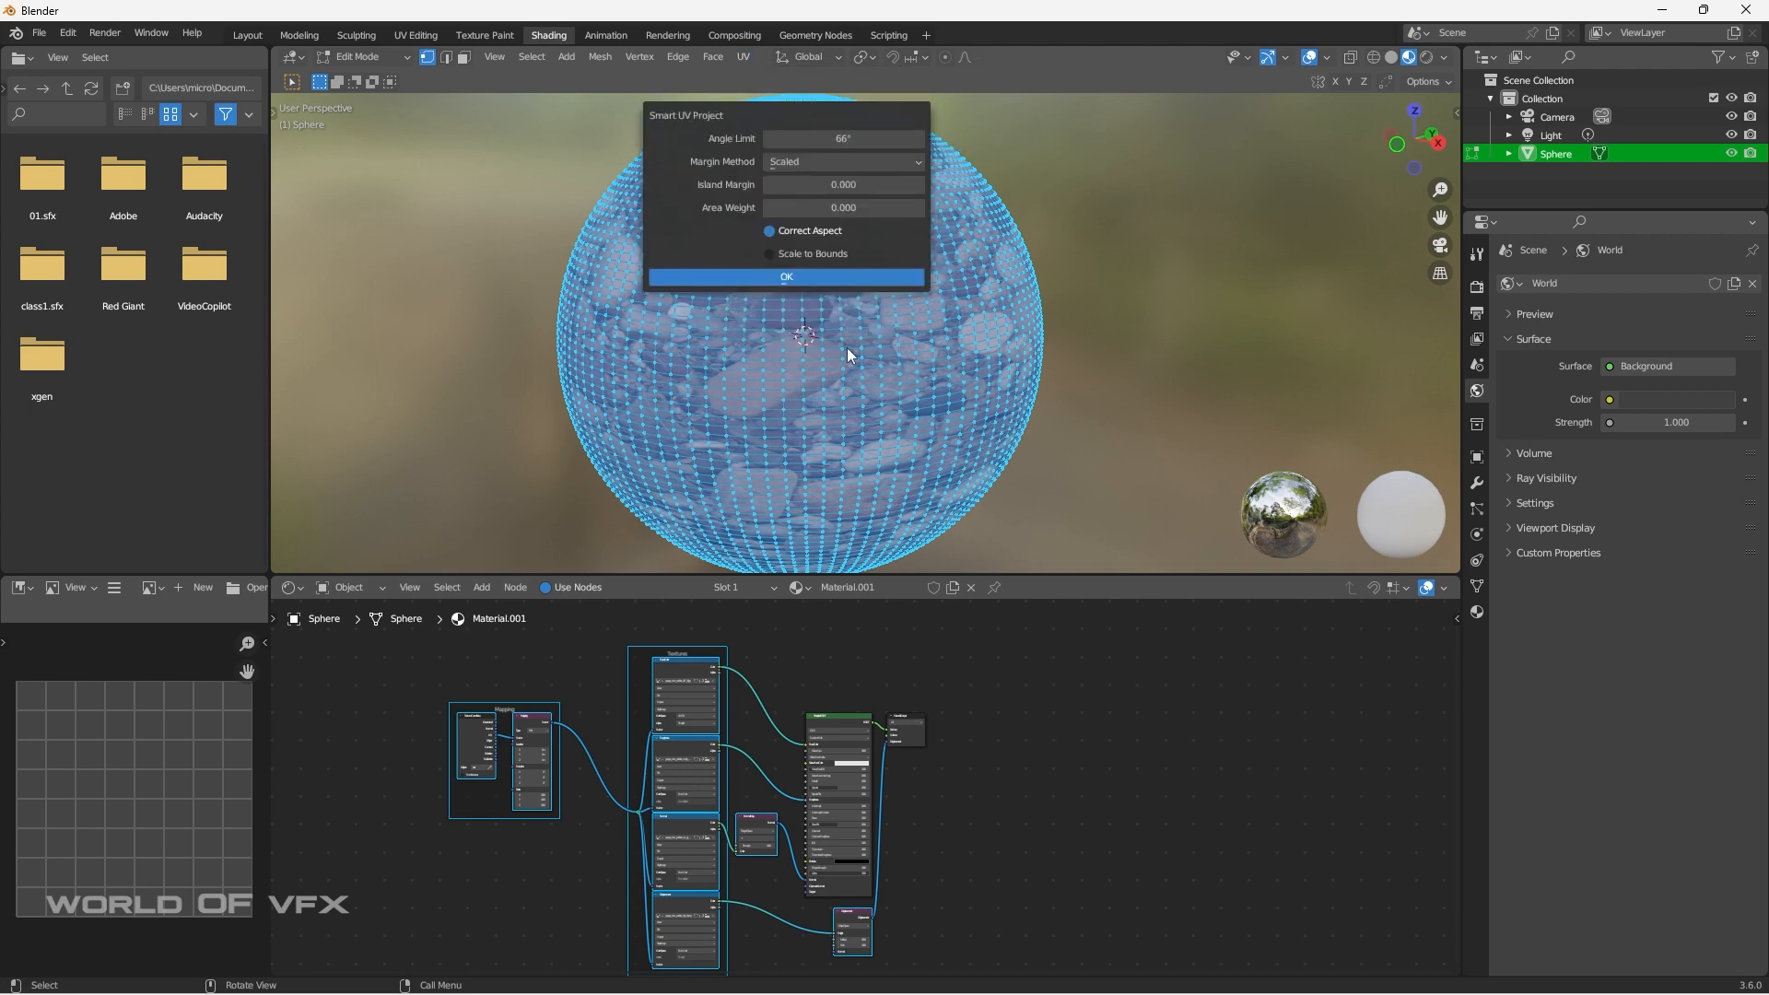
left_click(866, 282)
key("Tab")
Switch the viewport to rendered shading and view the pebble sphere from another side.
middle_click_drag(823, 406, 831, 440)
scroll(930, 350, "up", 2)
scroll(826, 415, "down", 3)
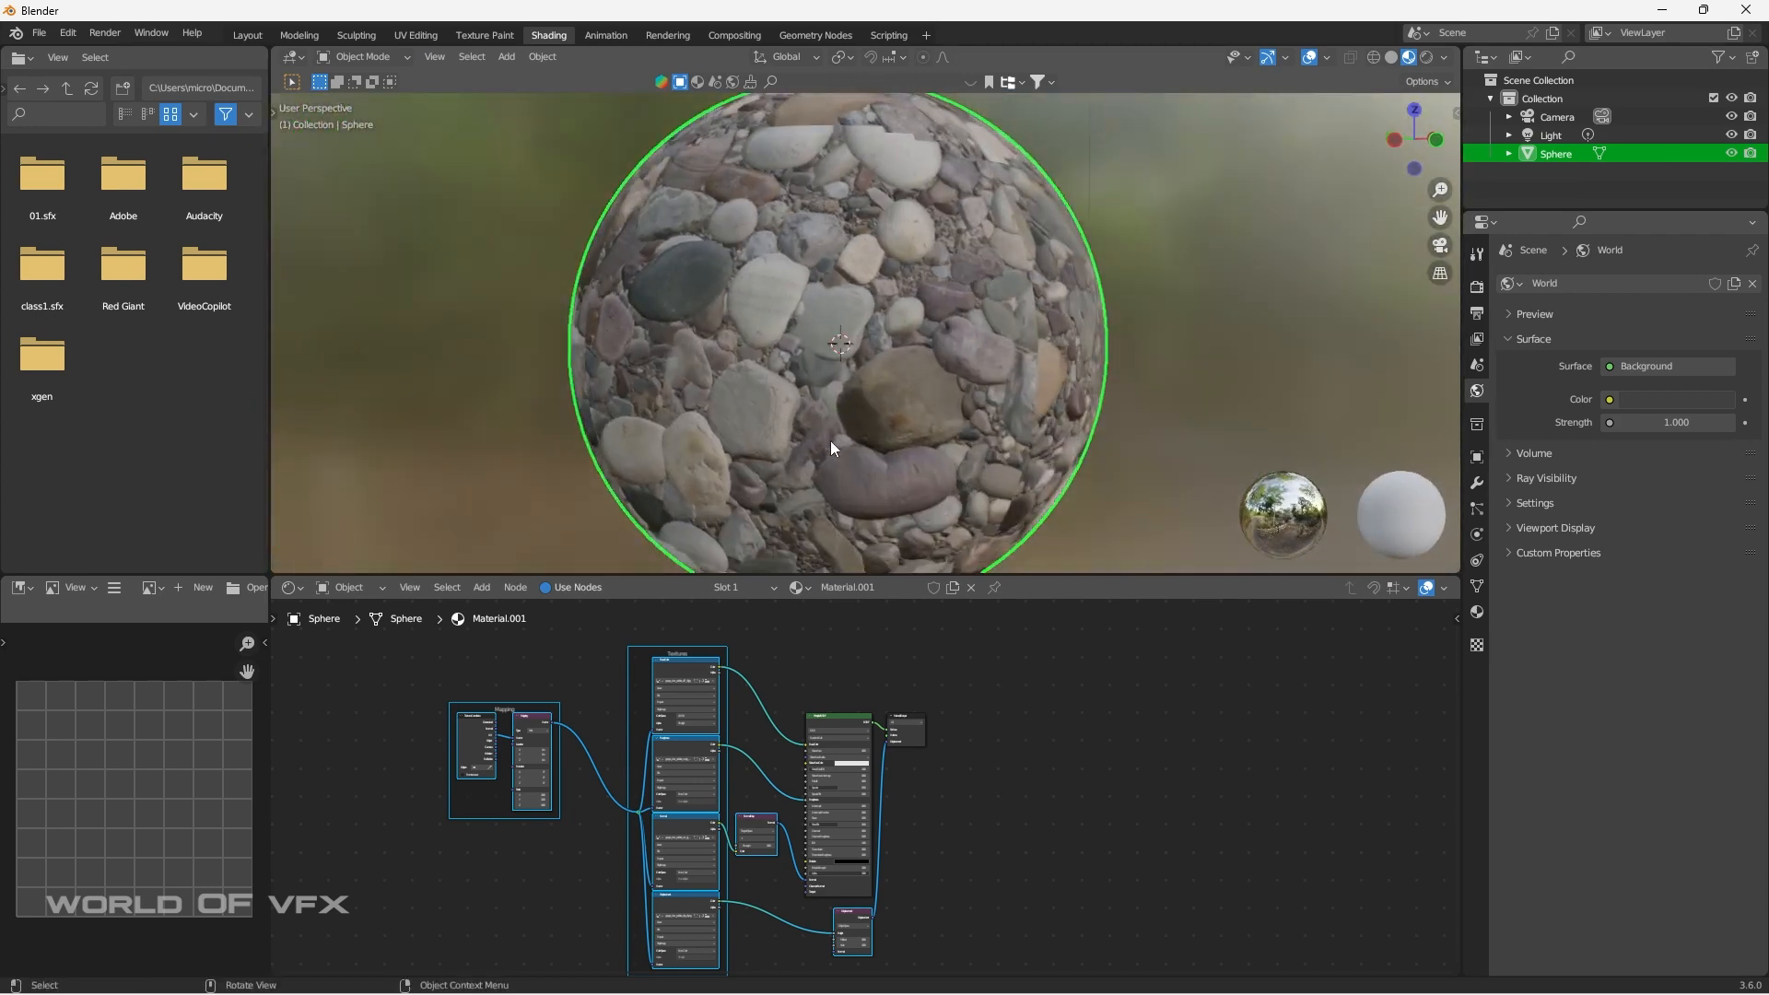
left_click(1424, 58)
scroll(889, 300, "down", 1)
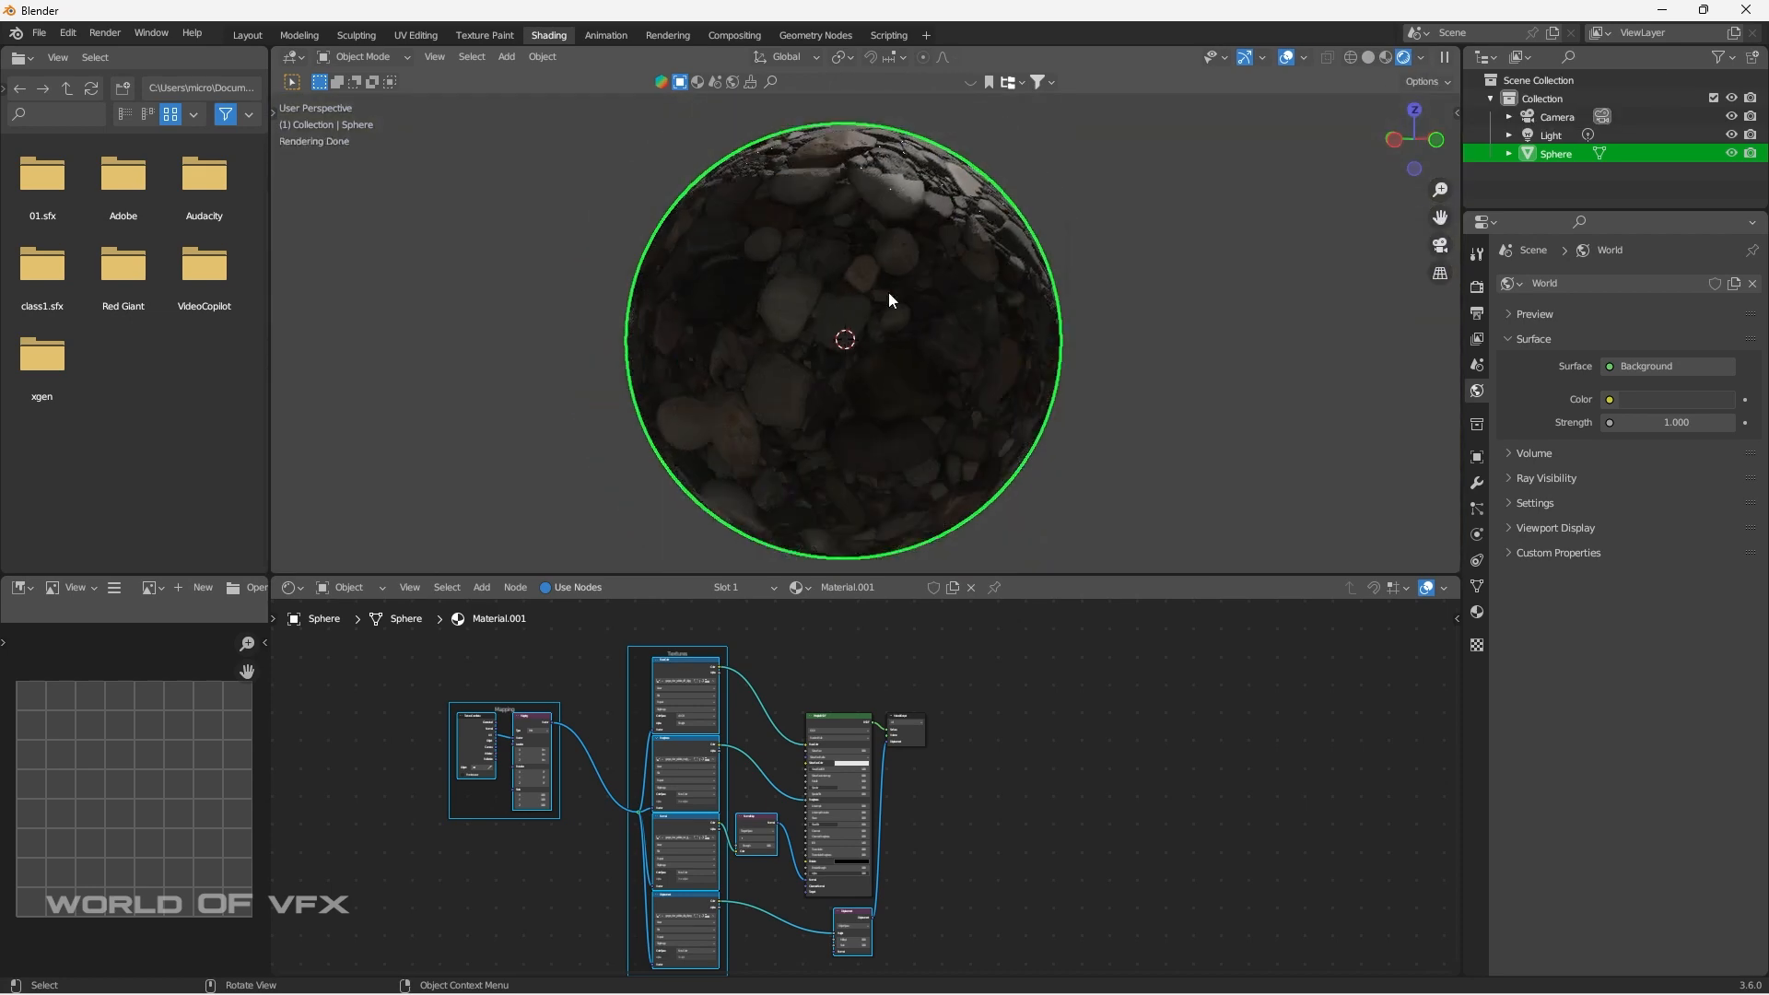
middle_click_drag(890, 300, 1018, 351)
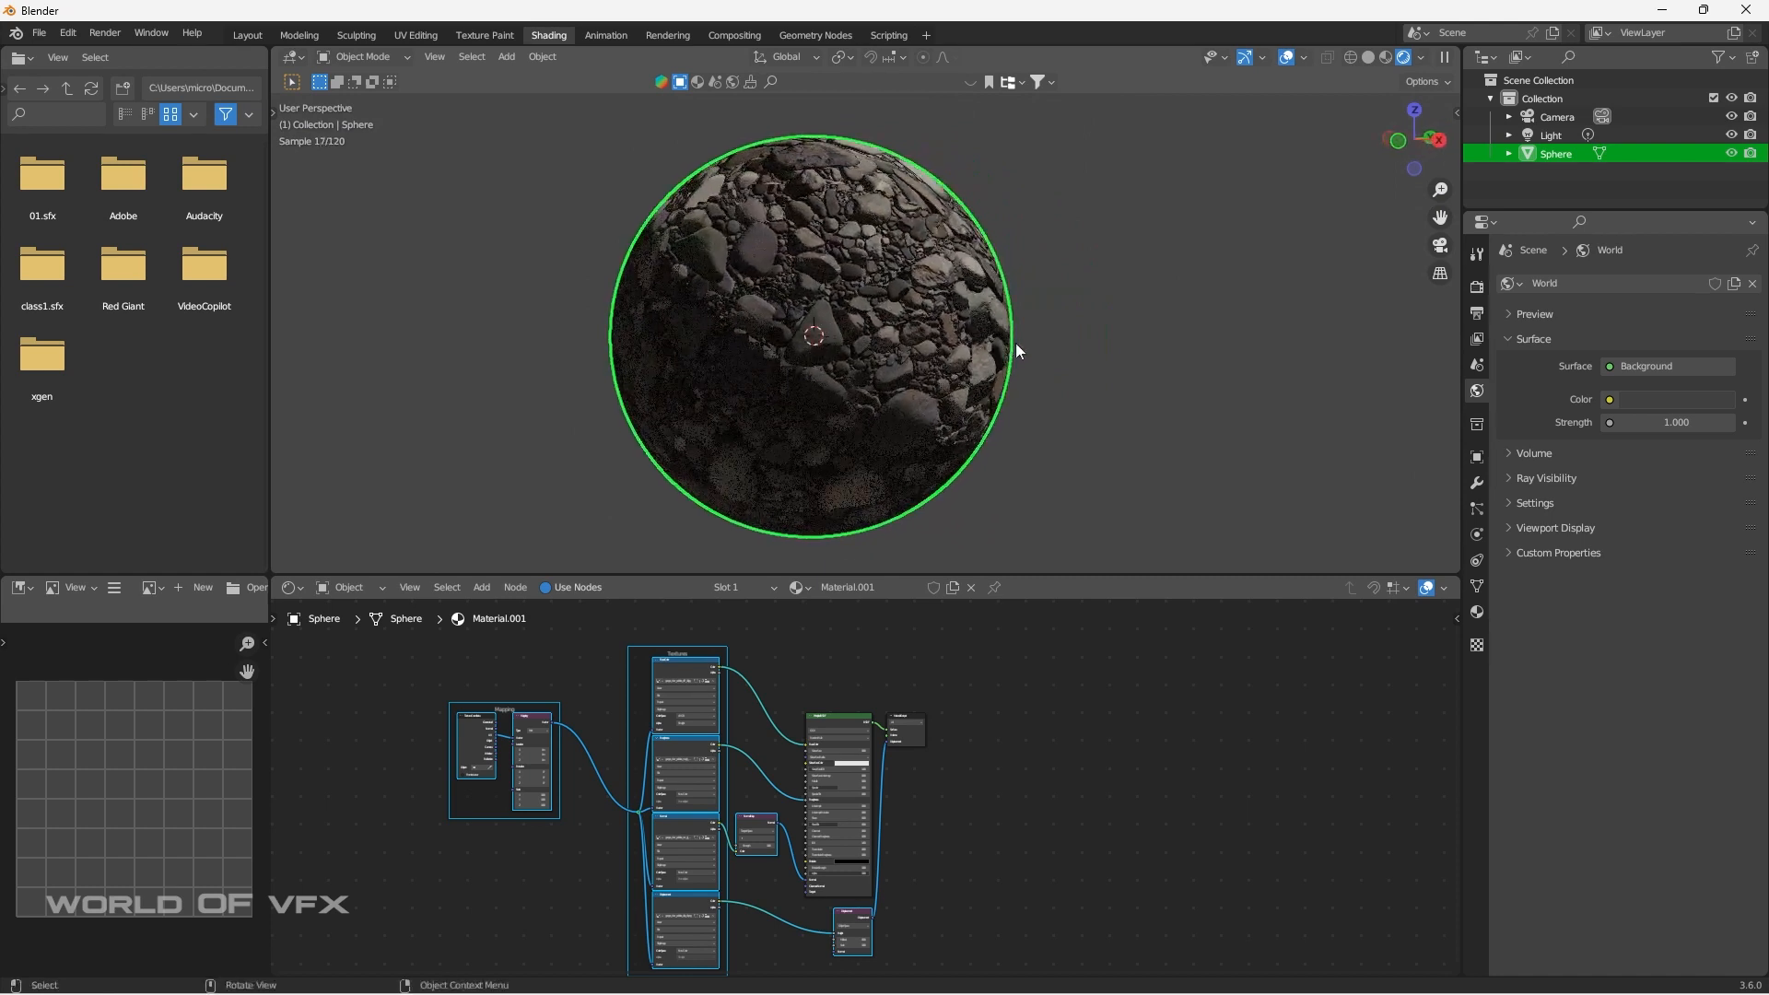
Set the surface displacement method in the sphere's material settings to Displacement and Bump.
left_click(1483, 611)
scroll(1561, 749, "down", 10)
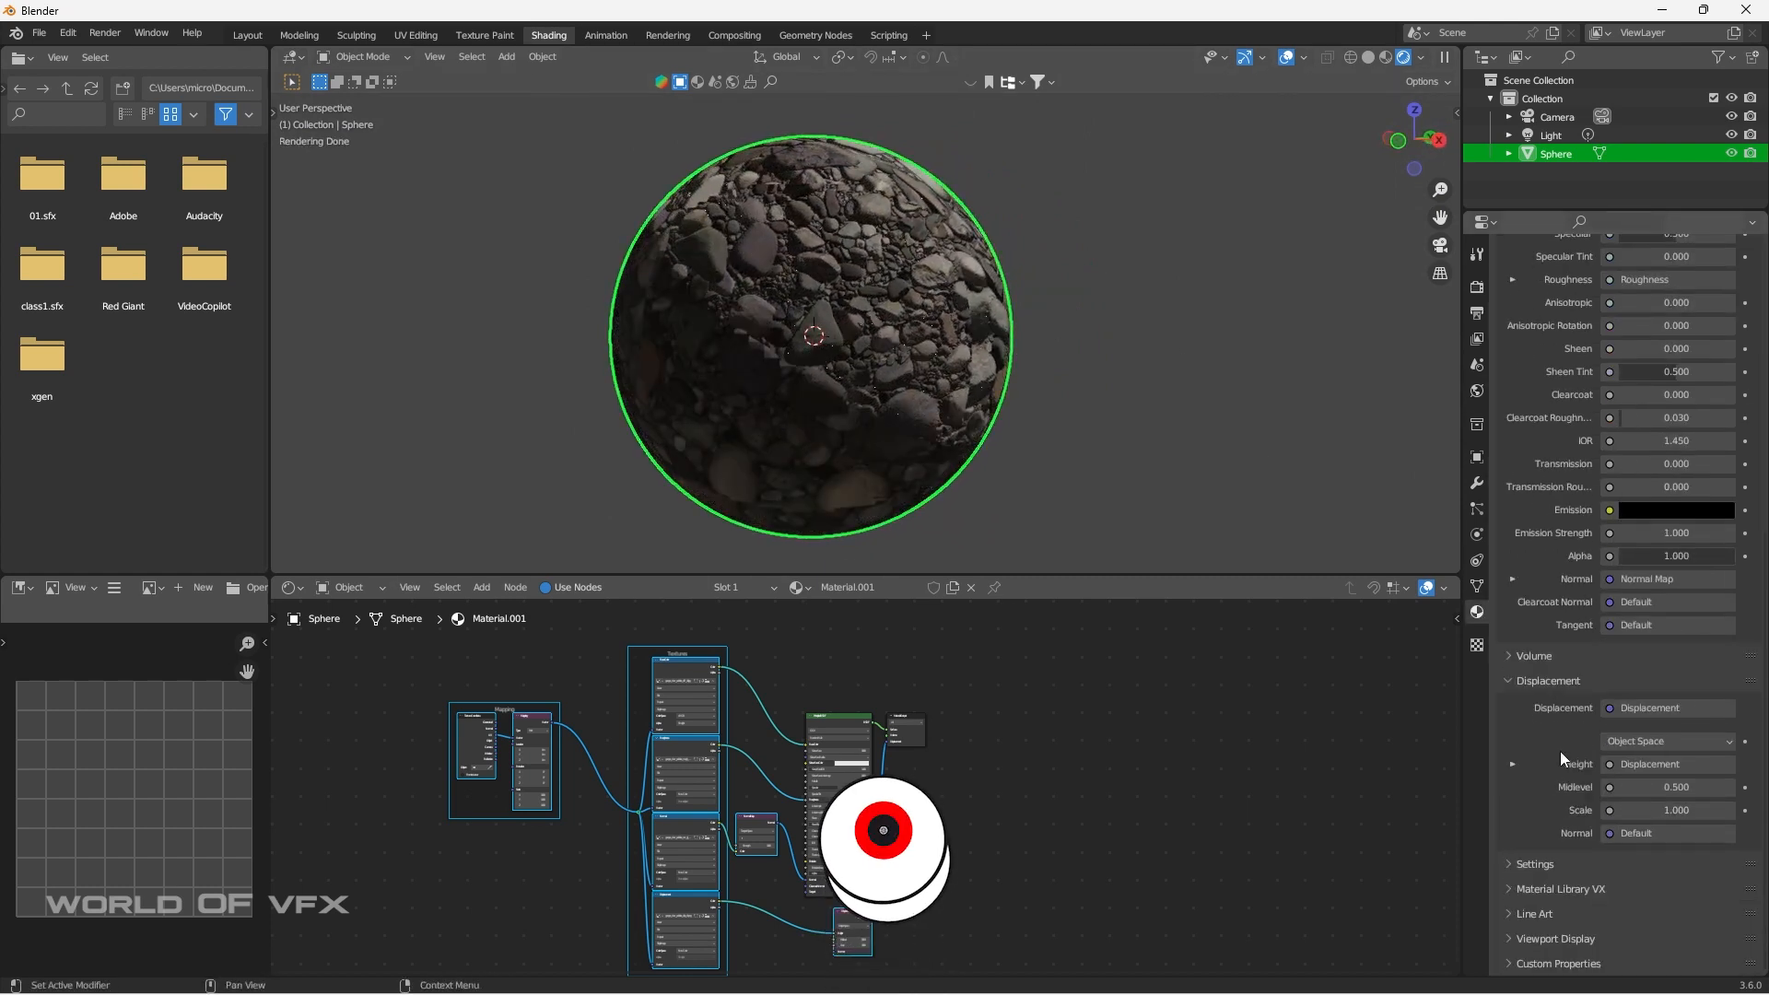
left_click(1508, 863)
scroll(1518, 829, "down", 6)
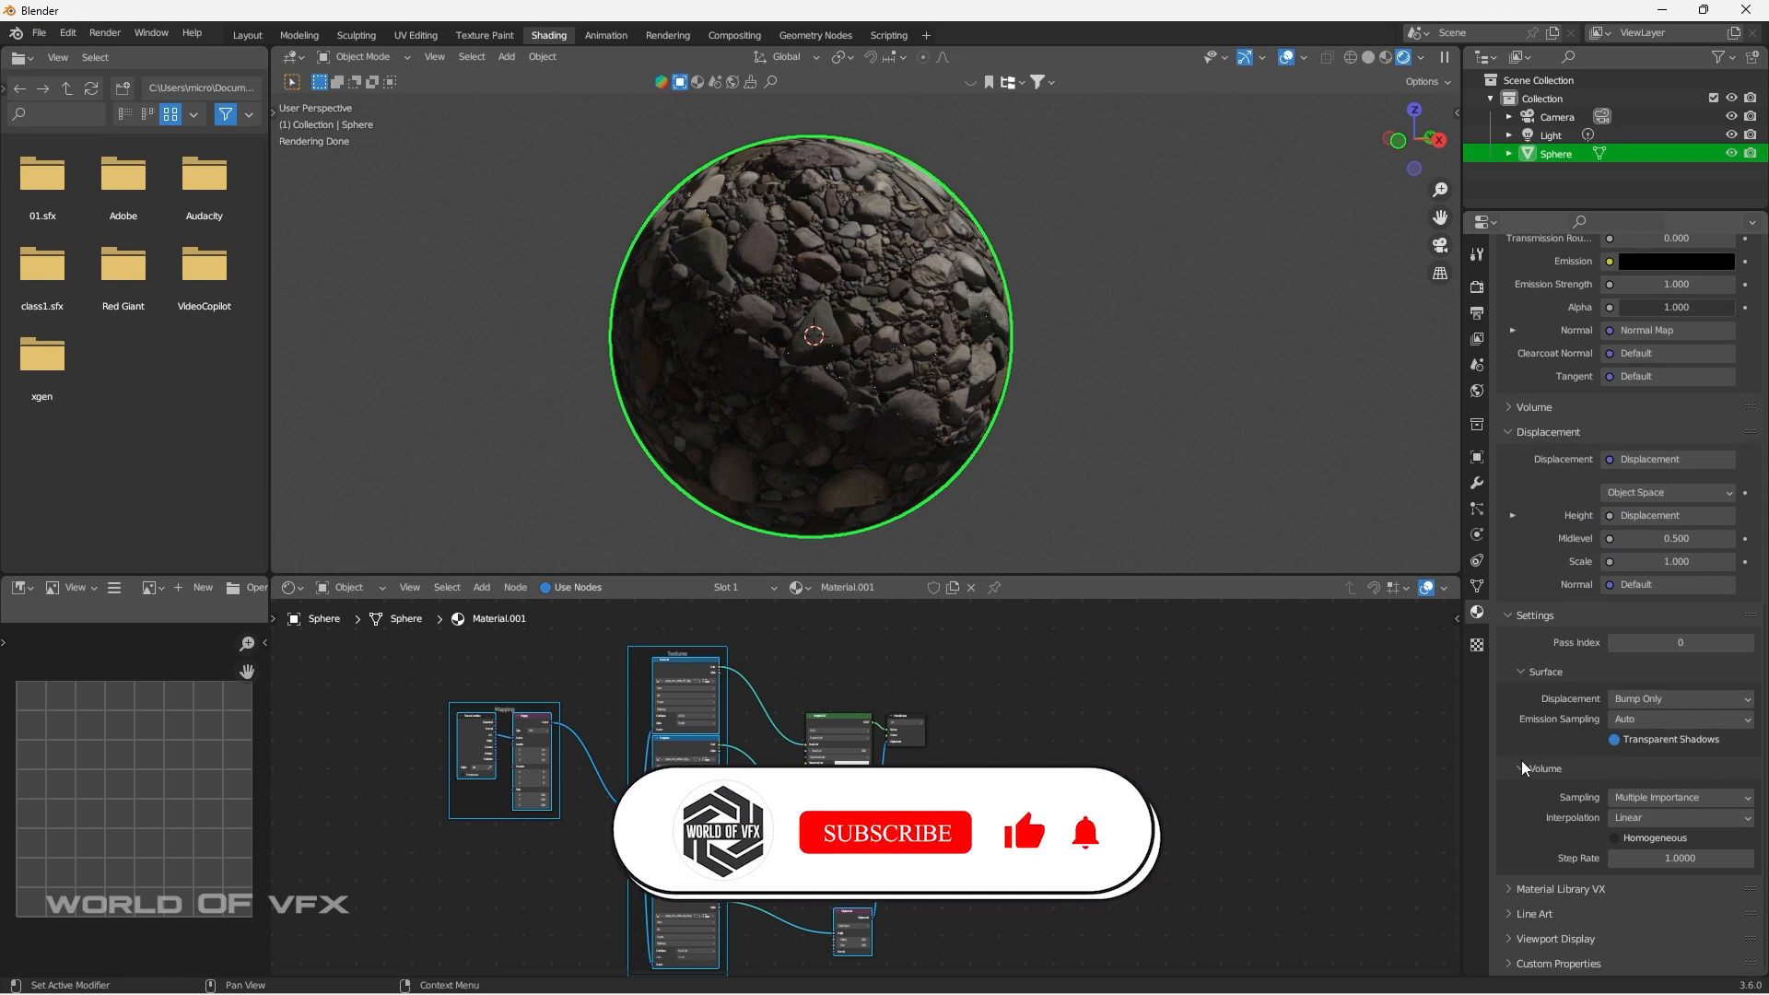
left_click(1638, 699)
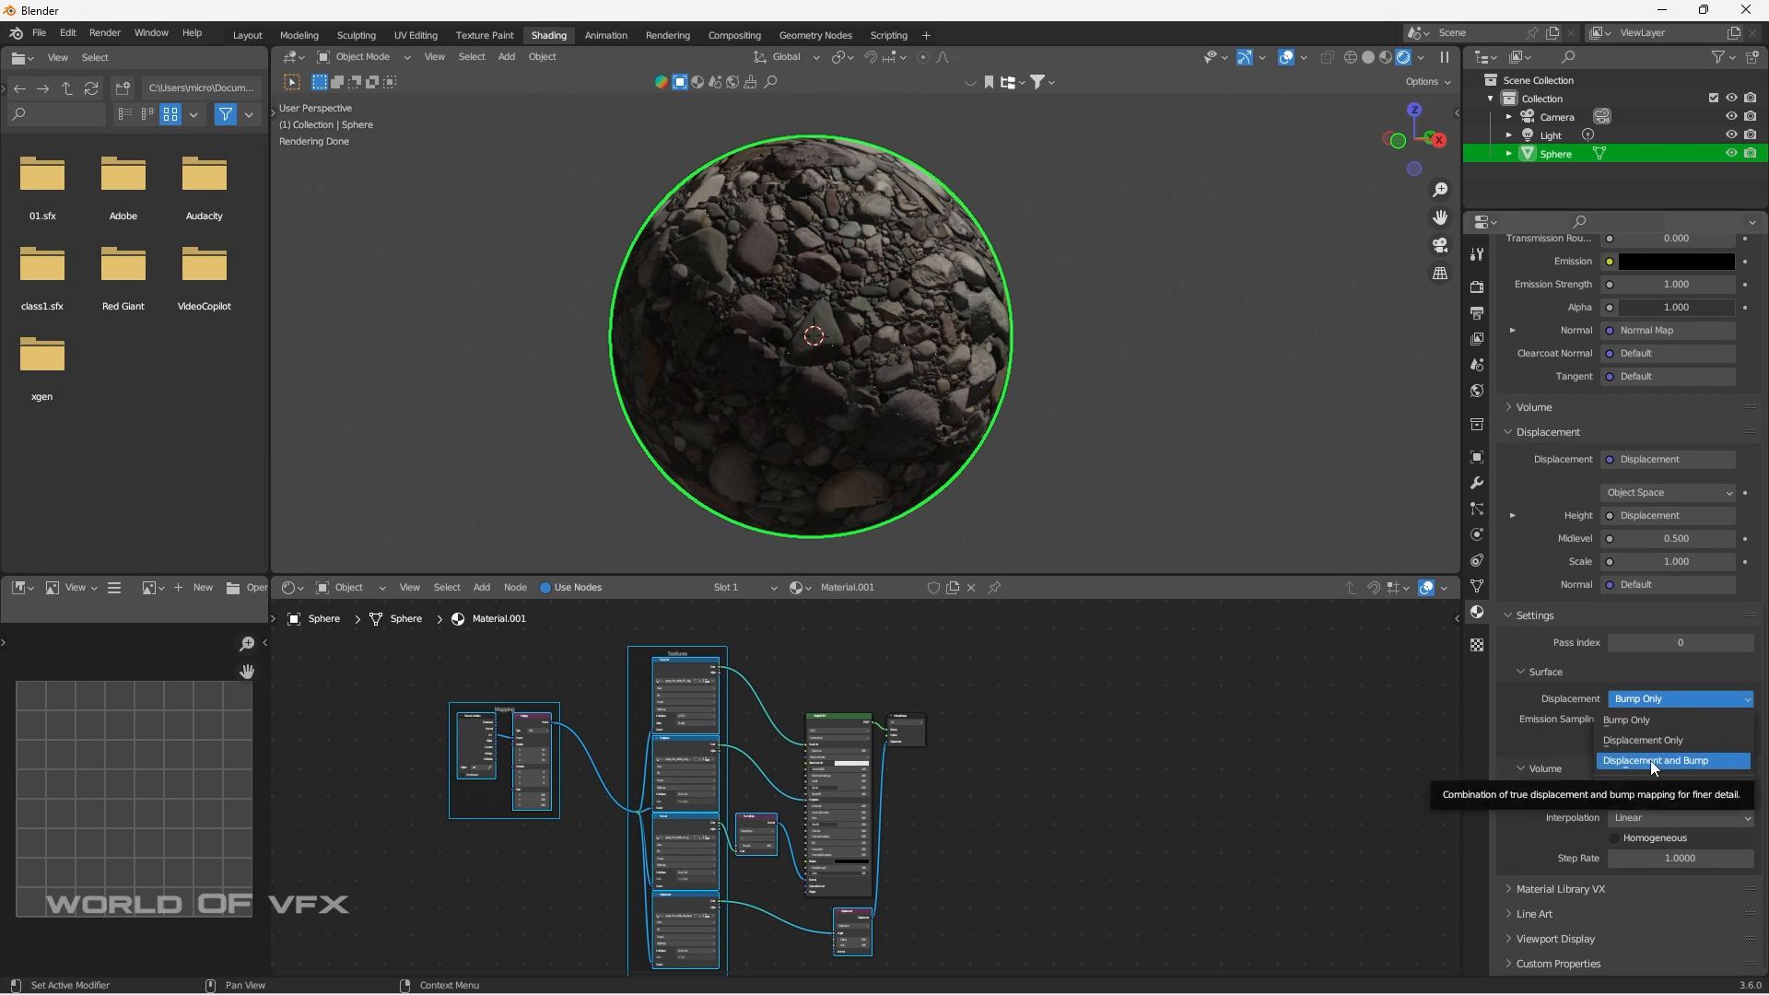
left_click(1650, 761)
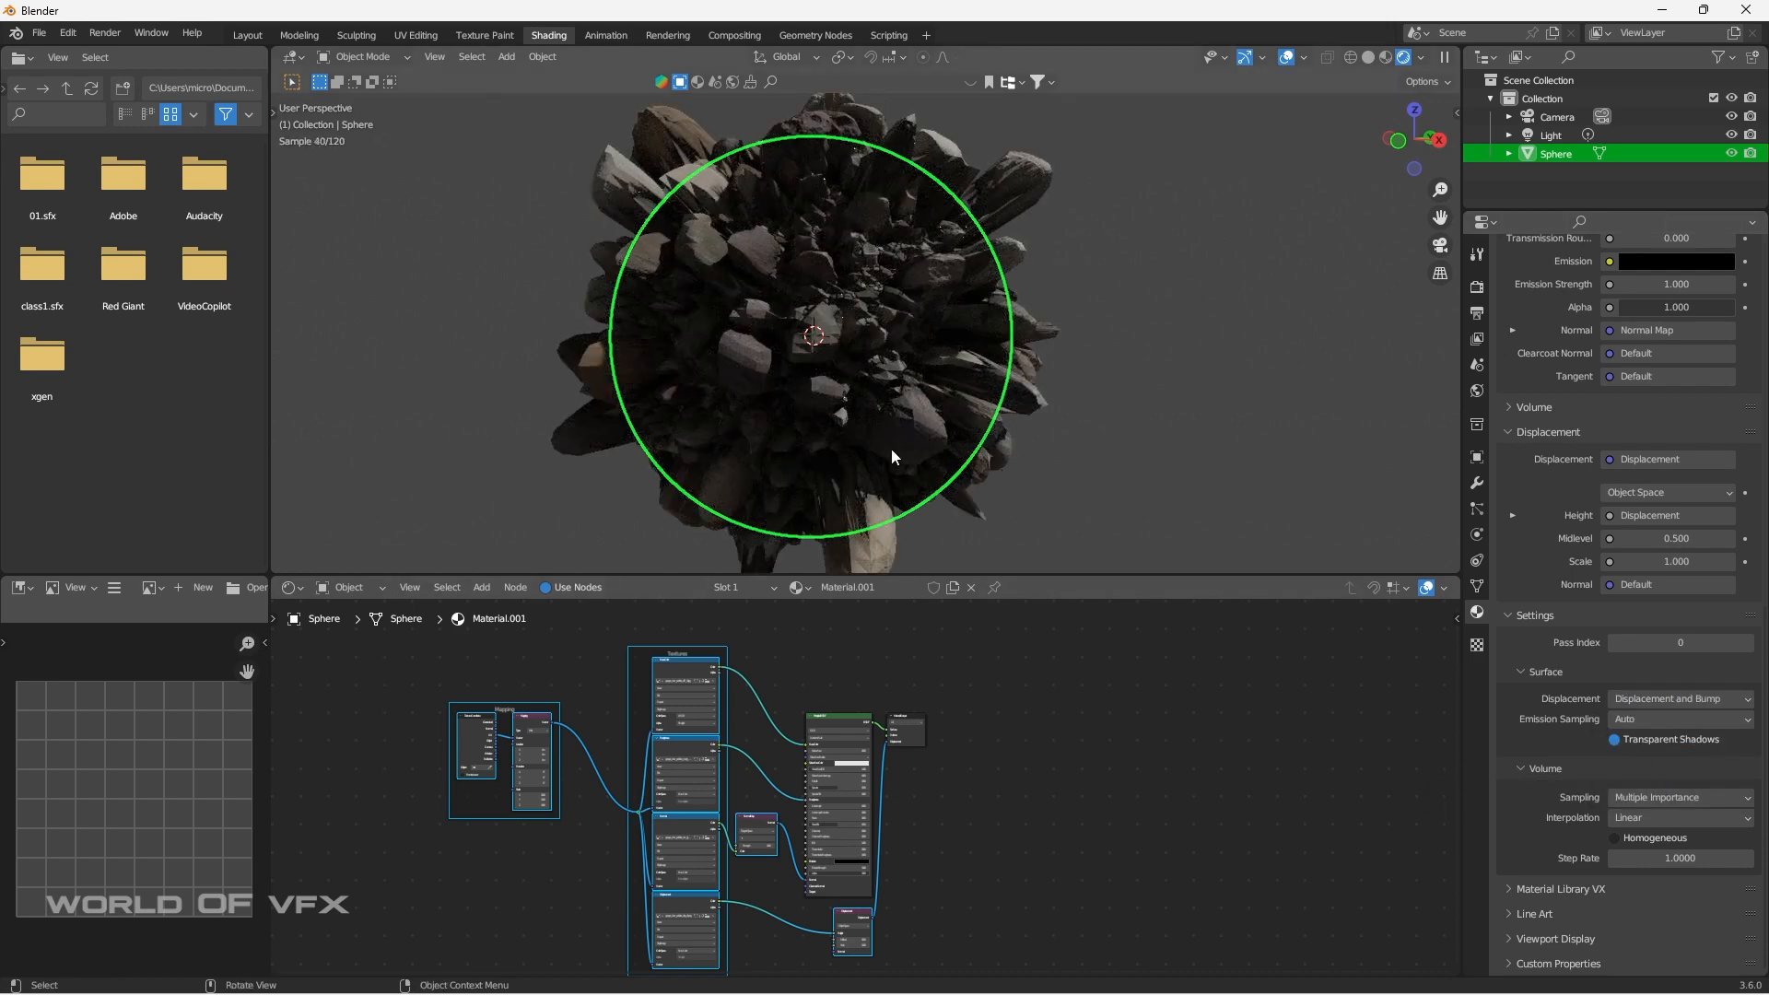
Deselect the sphere and reduce the Scale of its material's Displacement node to 0.200.
middle_click_drag(892, 449, 1002, 479)
scroll(1002, 479, "up", 2)
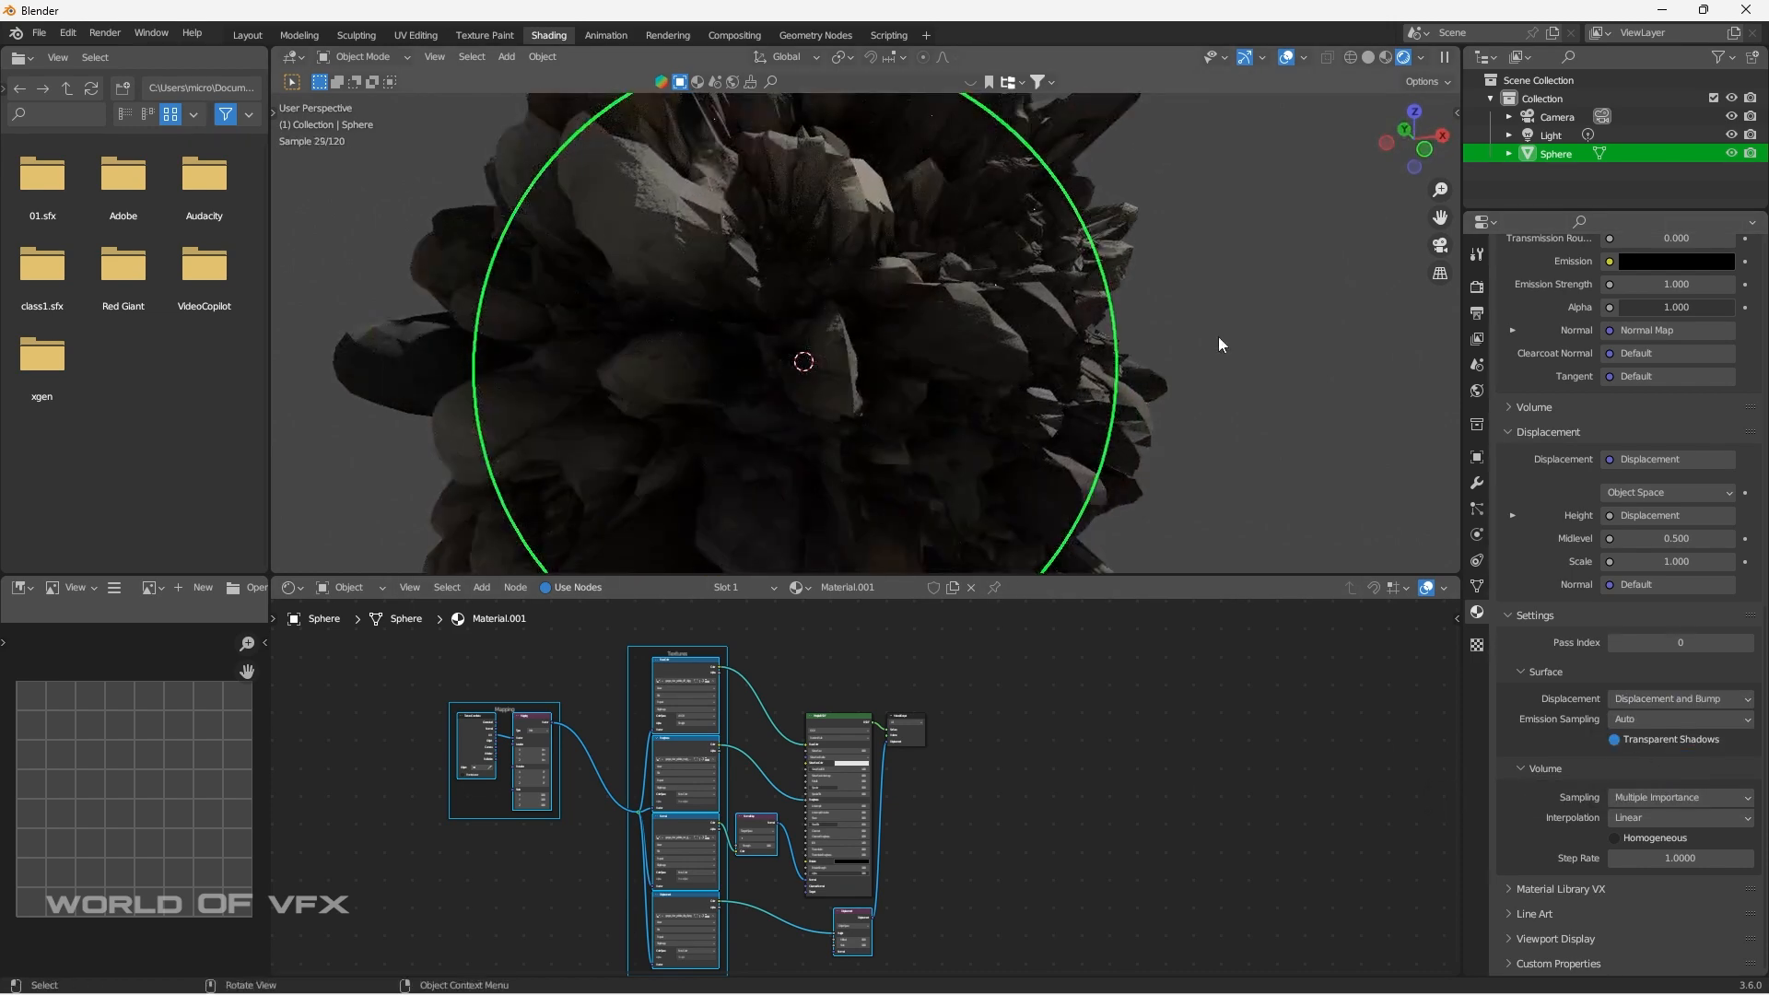
left_click(1219, 346)
middle_click_drag(1202, 408, 1026, 398)
middle_click_drag(942, 896, 919, 783)
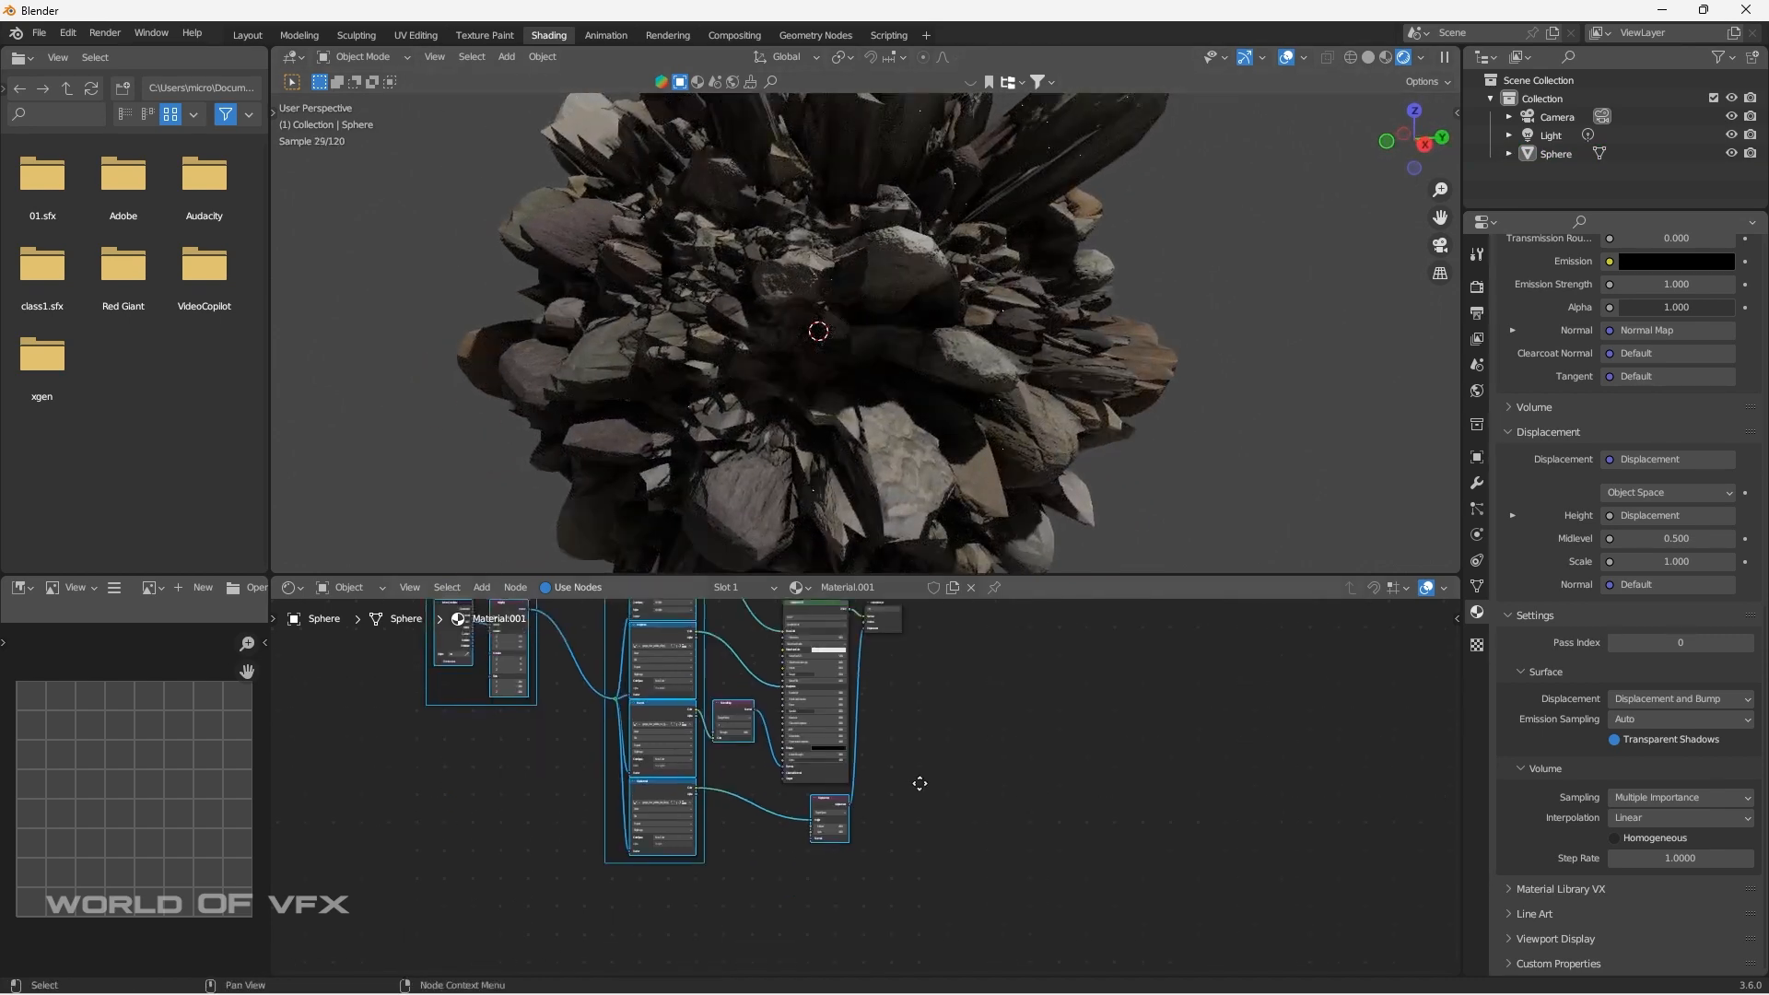
scroll(846, 825, "up", 7)
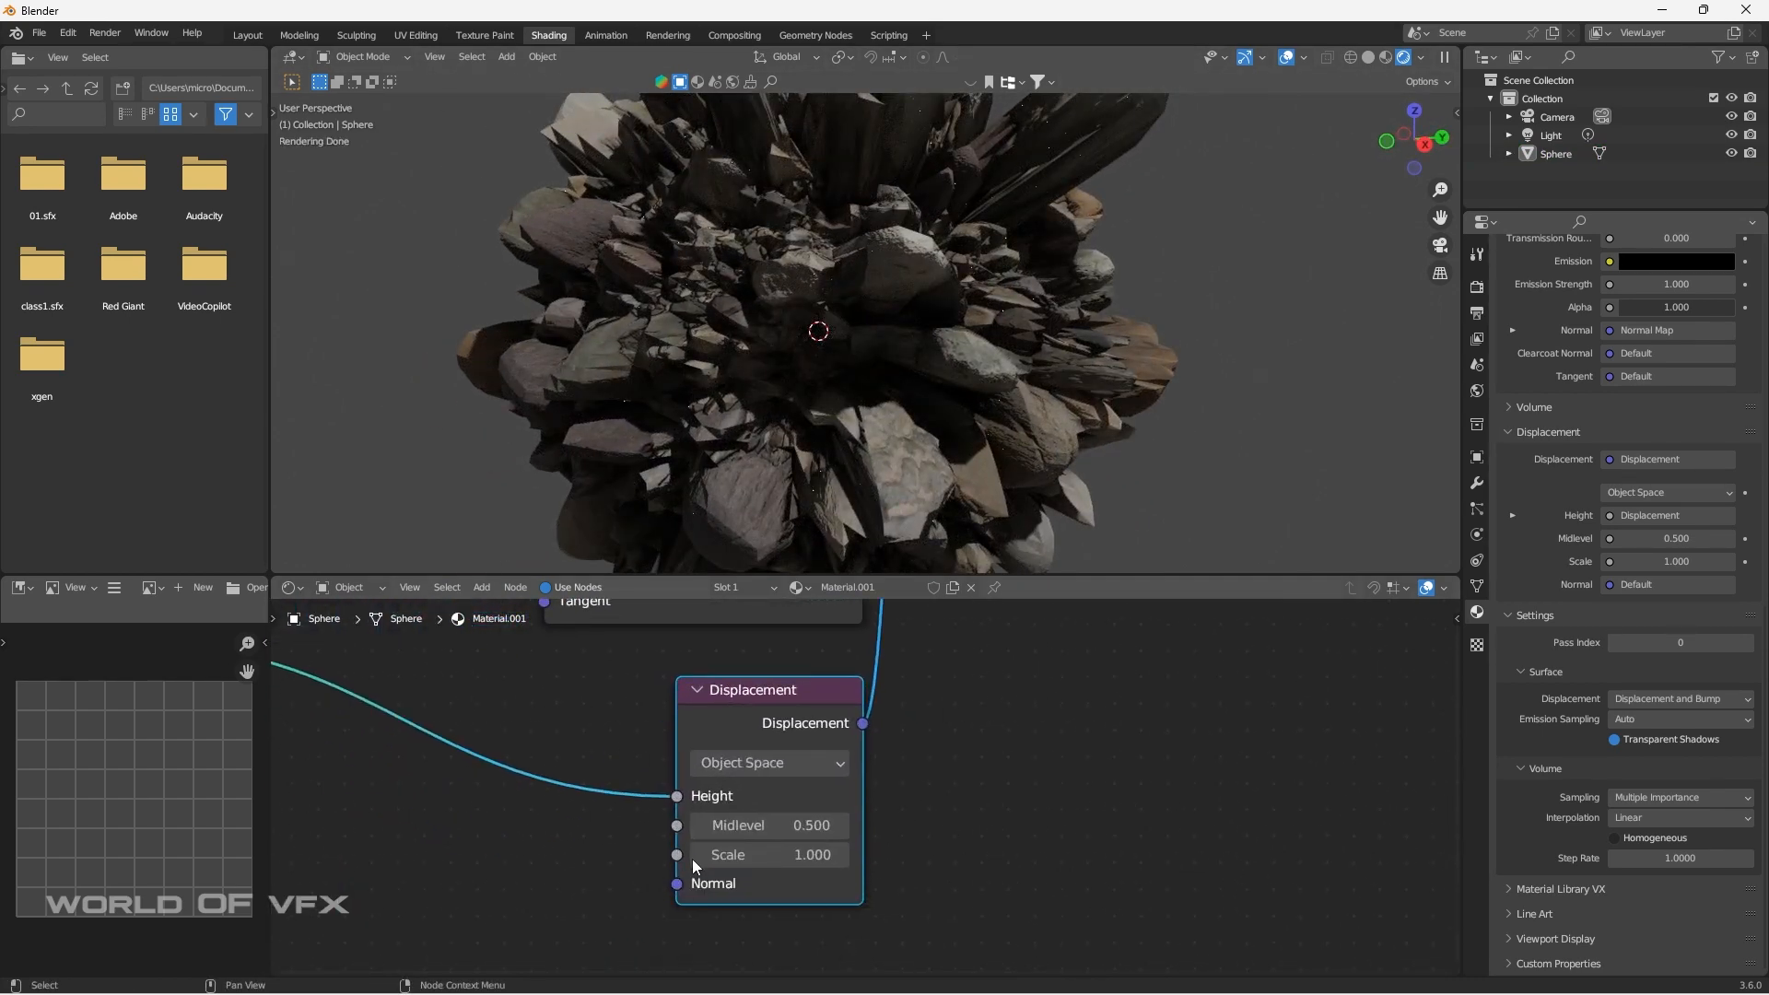
left_click_drag(697, 860, 687, 860)
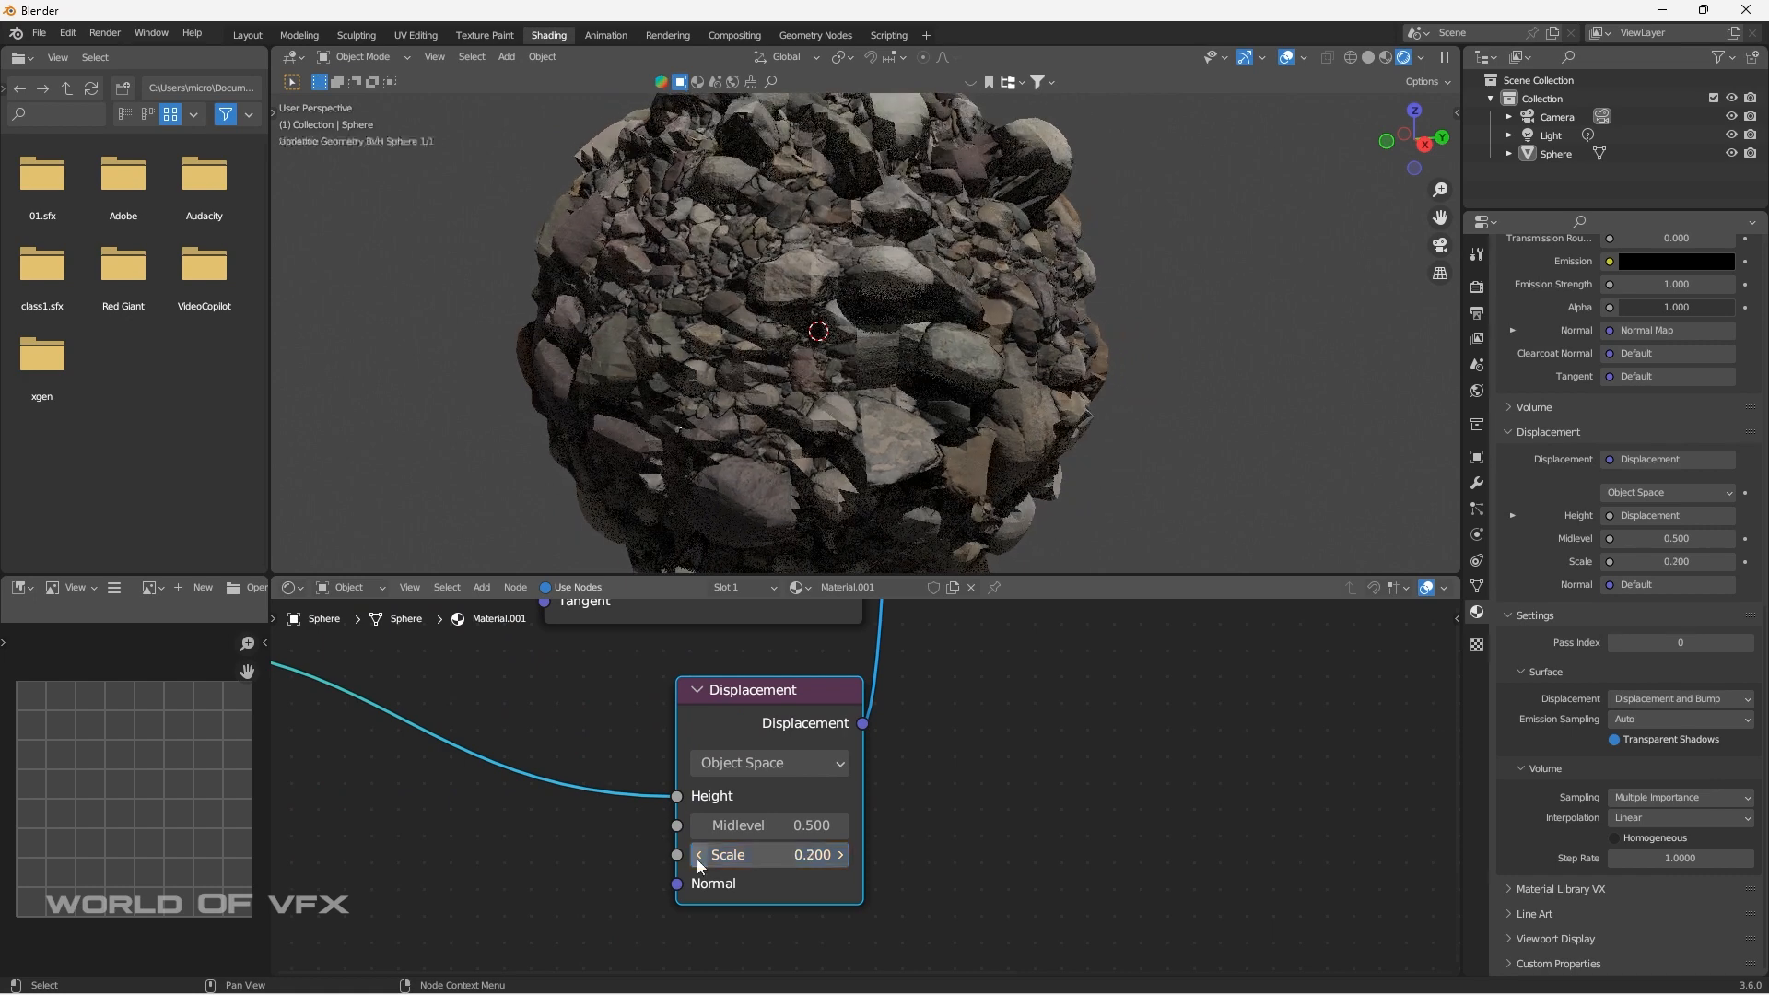
Subdivide the entire sphere mesh twice in Edit Mode and return to Object Mode.
middle_click_drag(949, 358, 842, 334)
scroll(663, 284, "up", 2)
middle_click_drag(1048, 401, 1009, 391)
left_click(980, 363)
key("Tab")
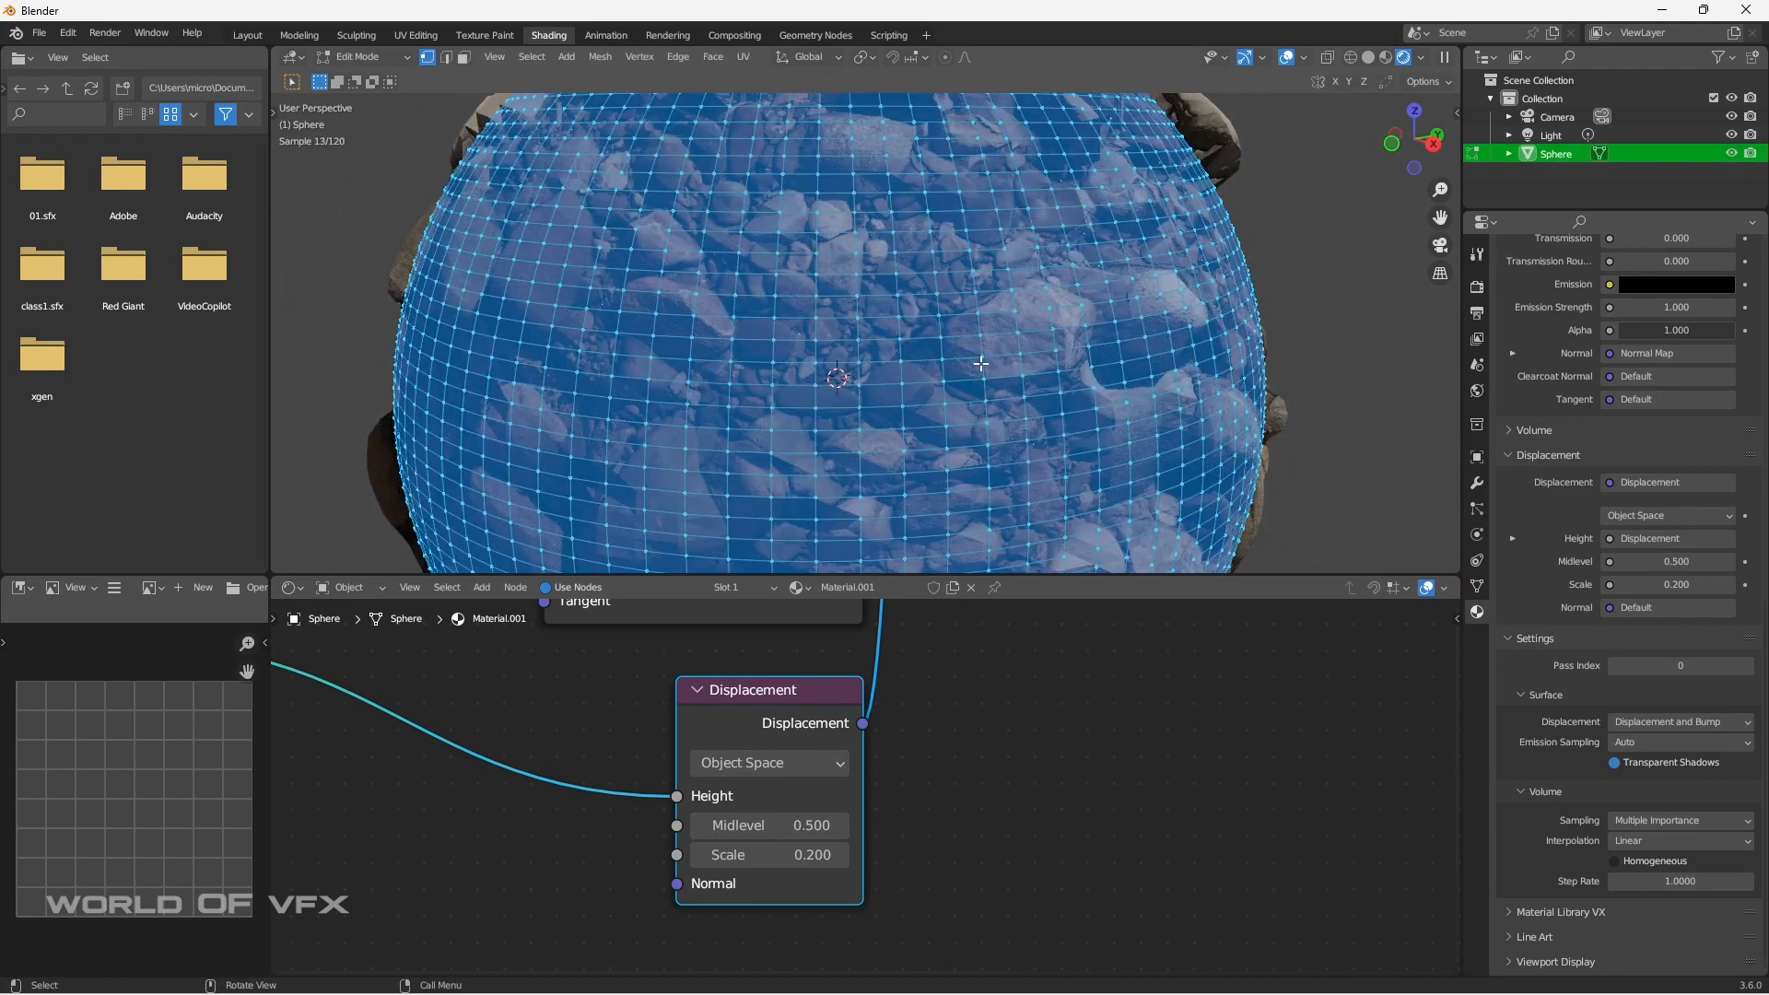
right_click(981, 363)
left_click(982, 363)
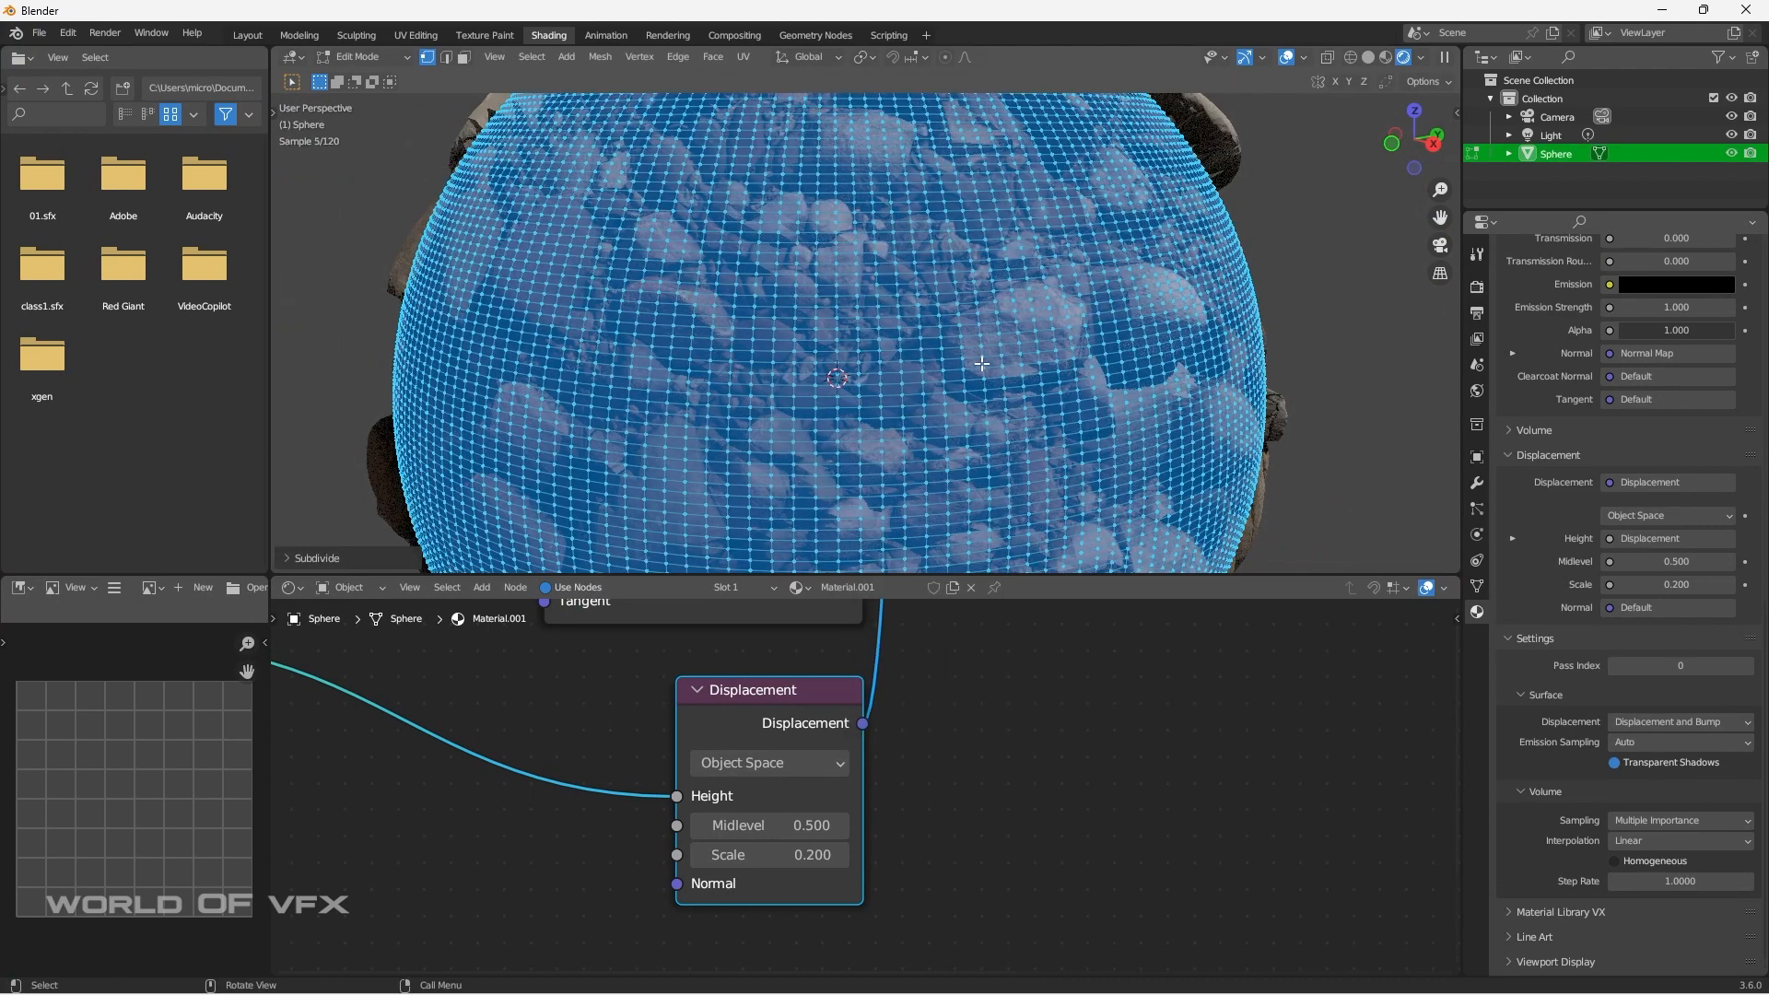
right_click(981, 363)
left_click(981, 363)
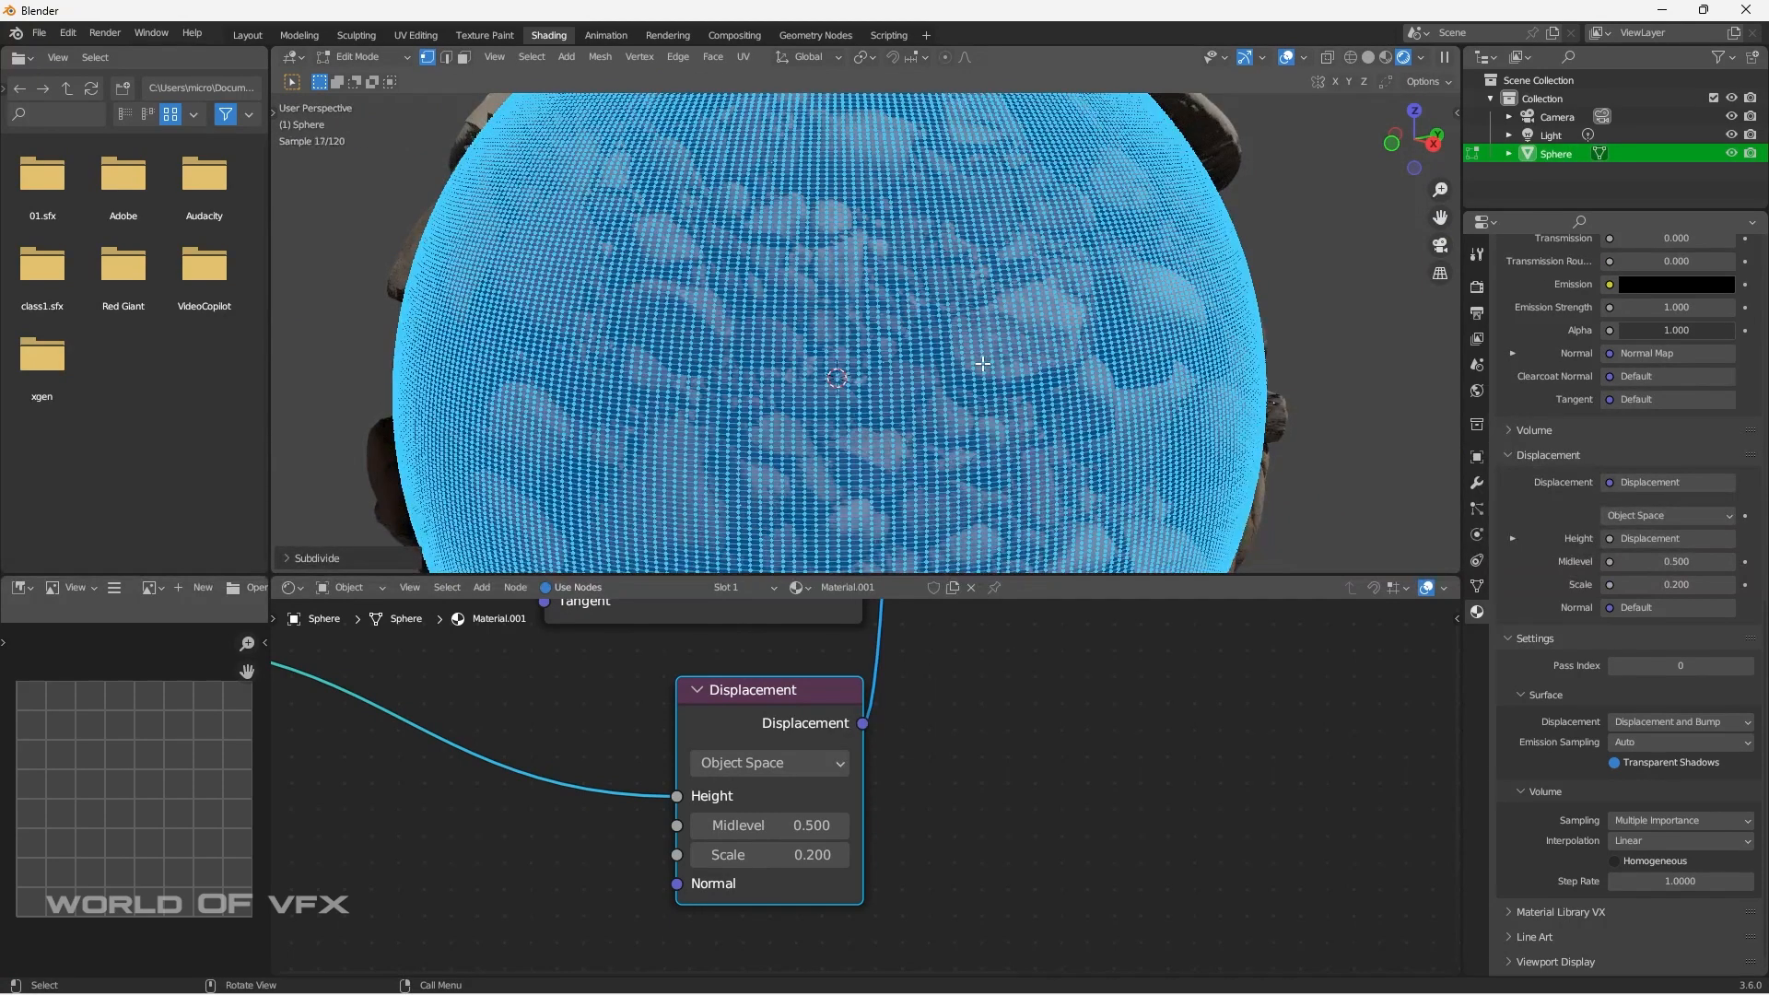
key("Tab")
Apply Shade Smooth to the sphere, deselect it and check the displaced pebbles from other angles.
middle_click_drag(981, 340, 1041, 416)
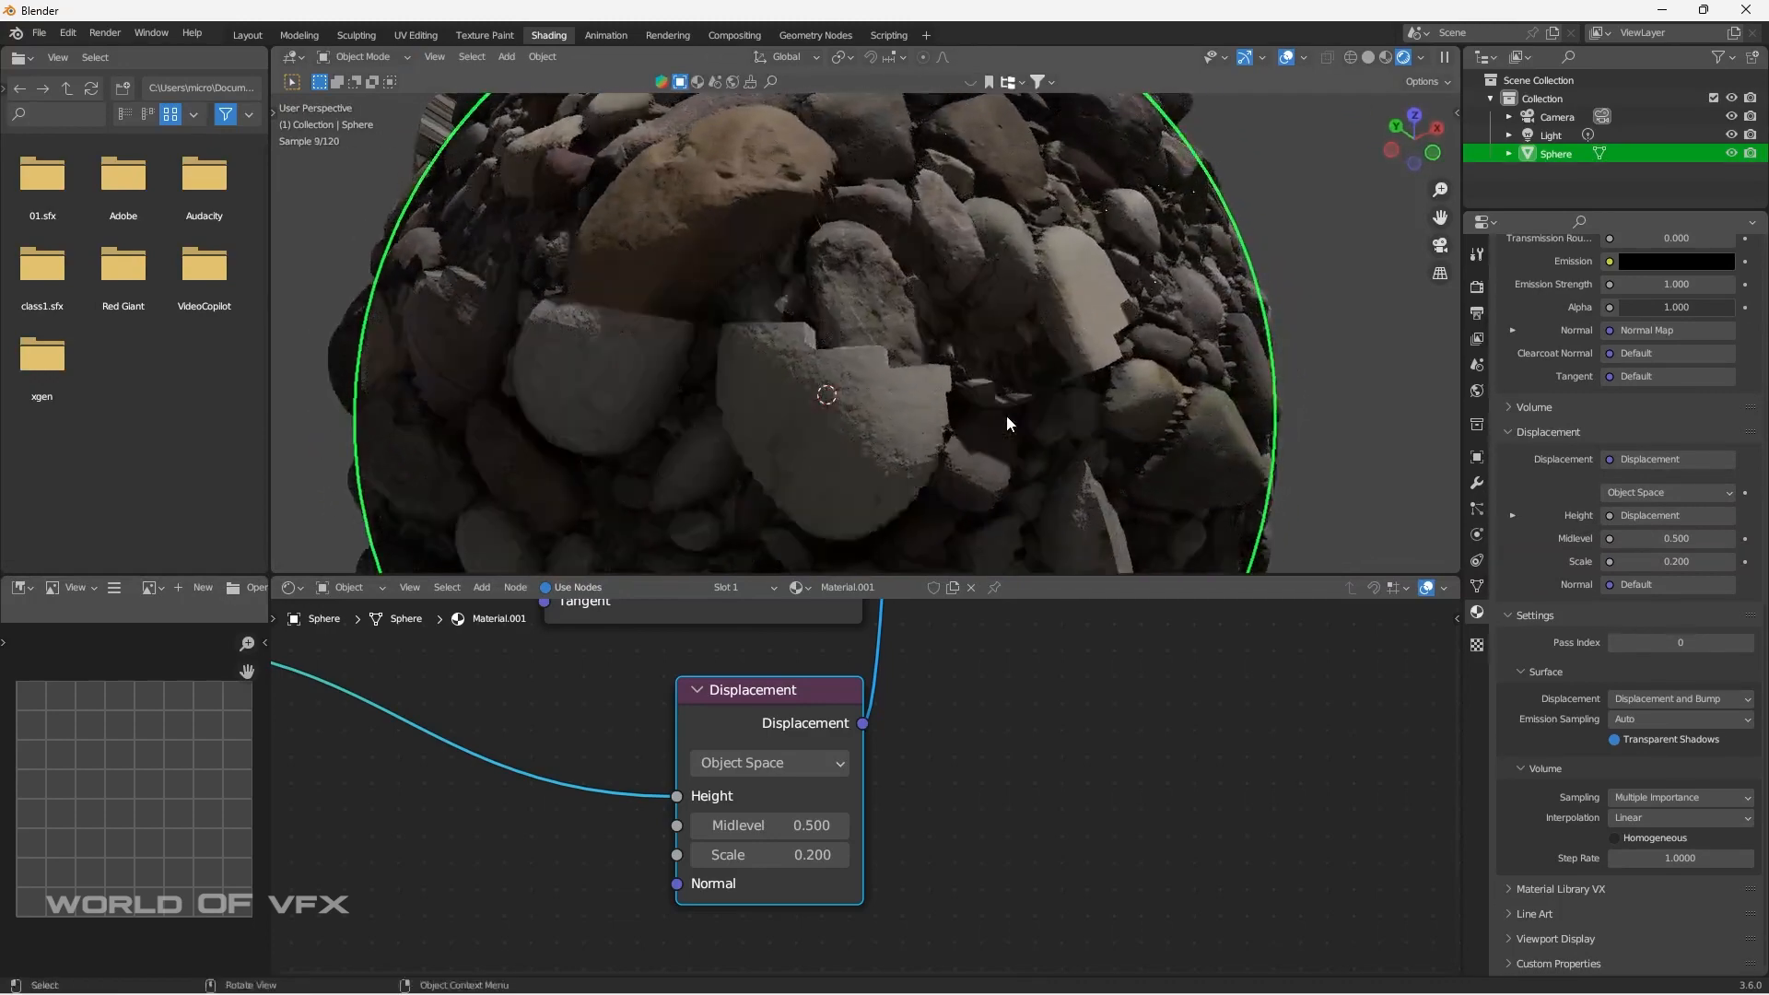
right_click(1008, 345)
left_click(1006, 342)
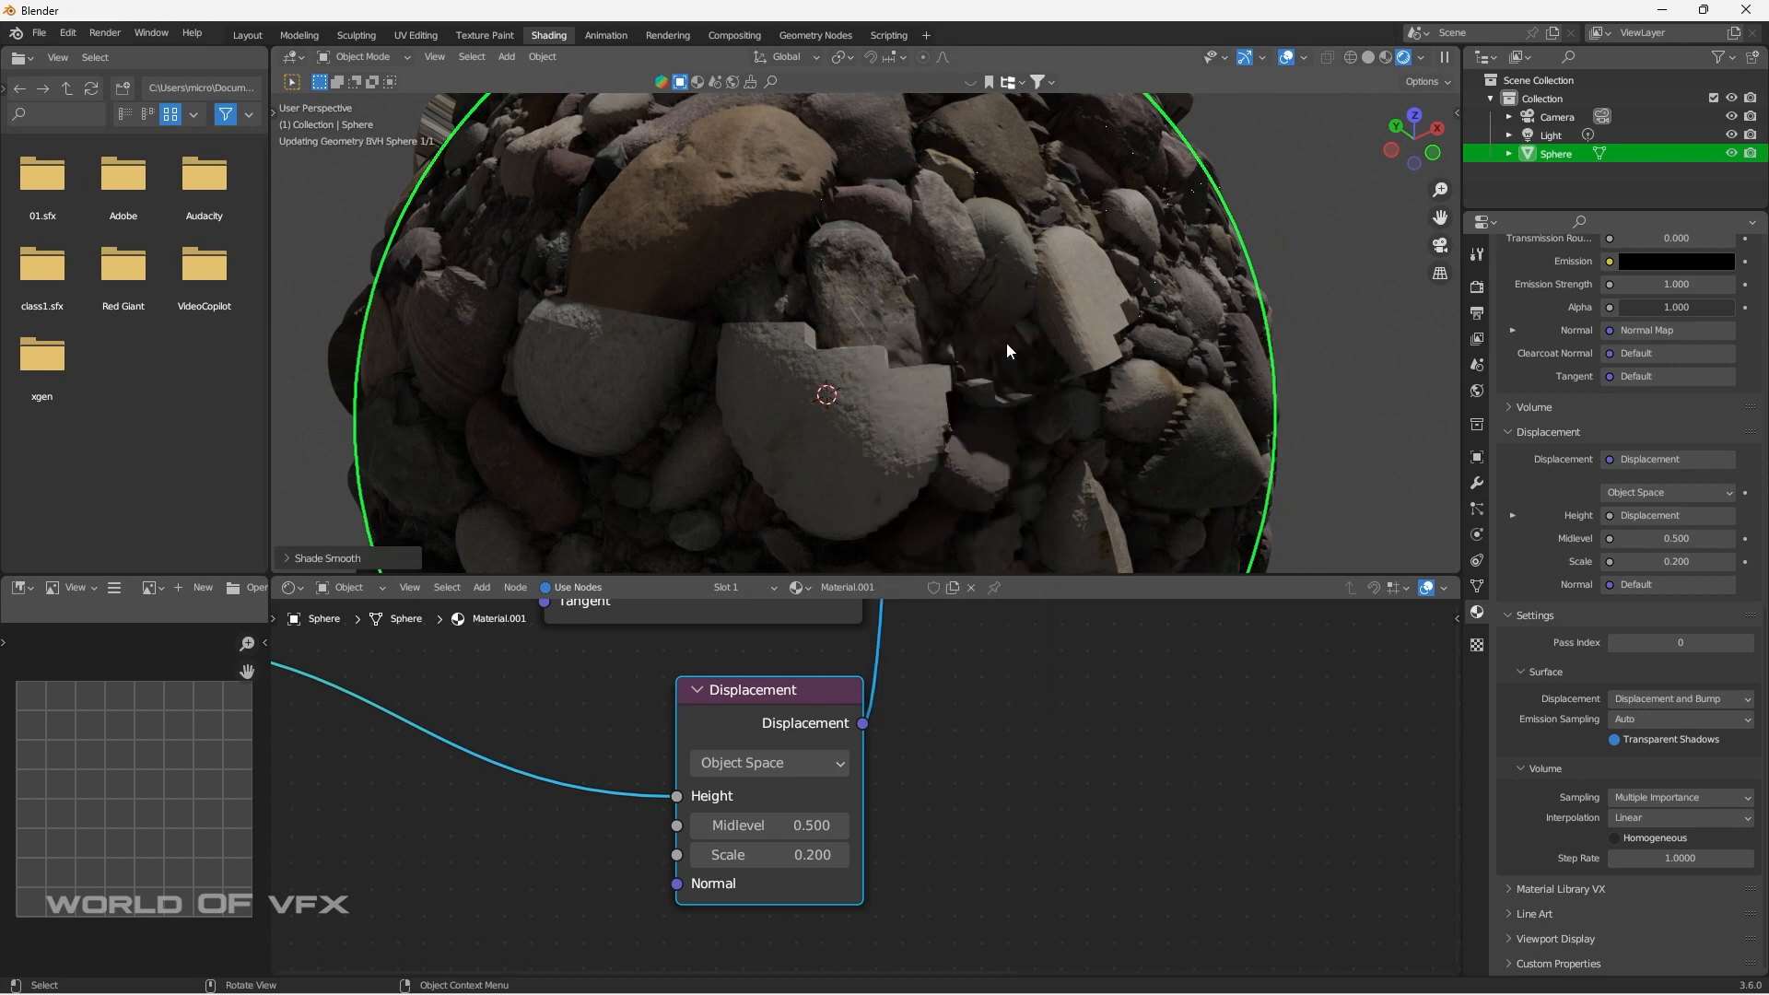
scroll(1087, 404, "down", 4)
left_click(1118, 421)
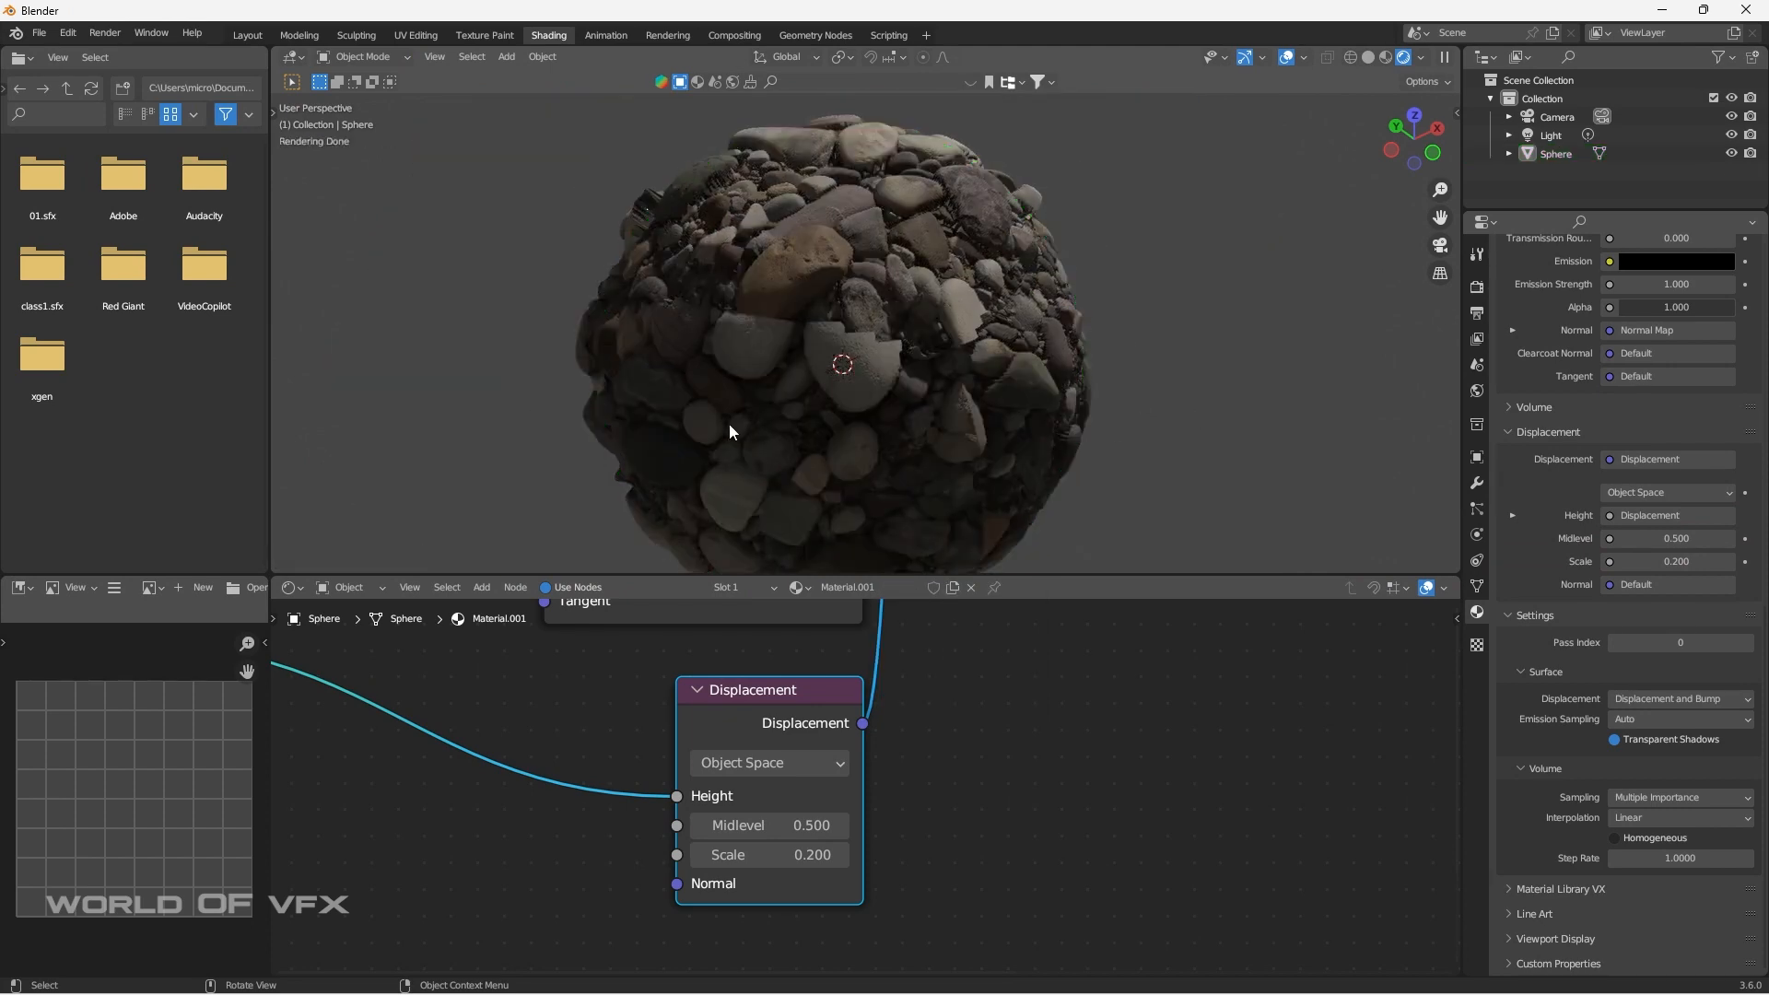
middle_click_drag(730, 431, 1005, 346)
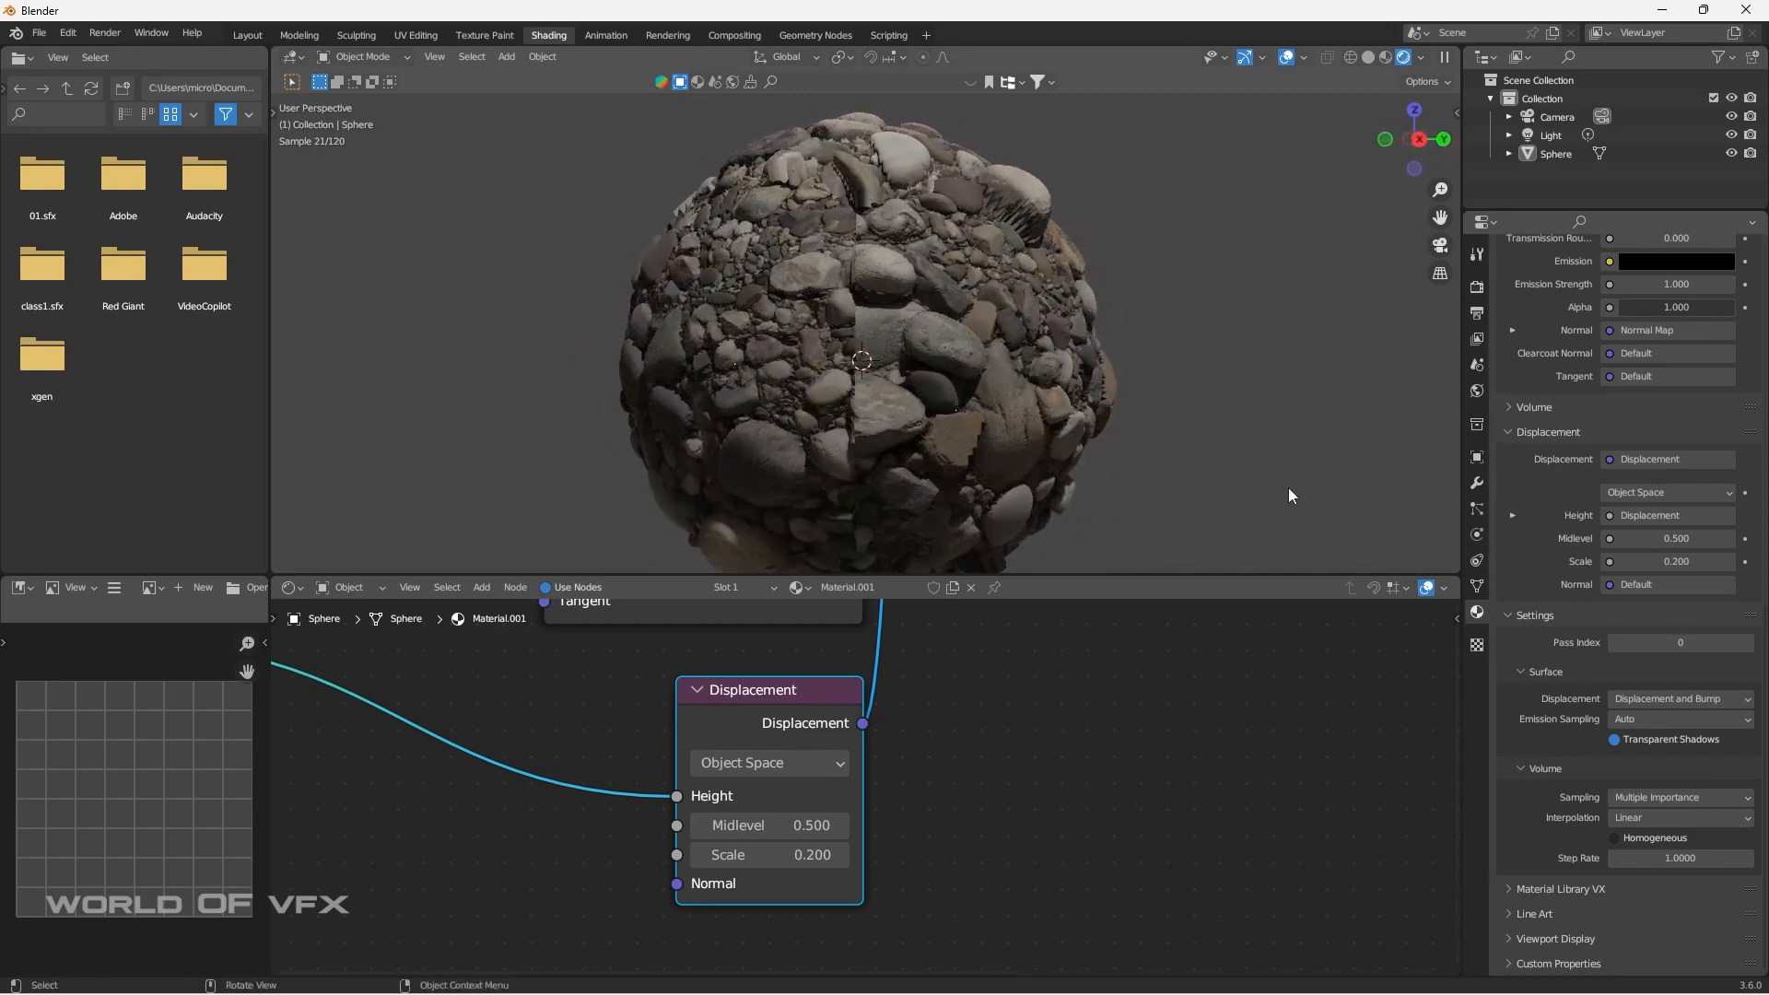
Use an Environment Texture as the world background color and load blue_photo_studio_4k.exr from the Downloads folder.
left_click(1478, 392)
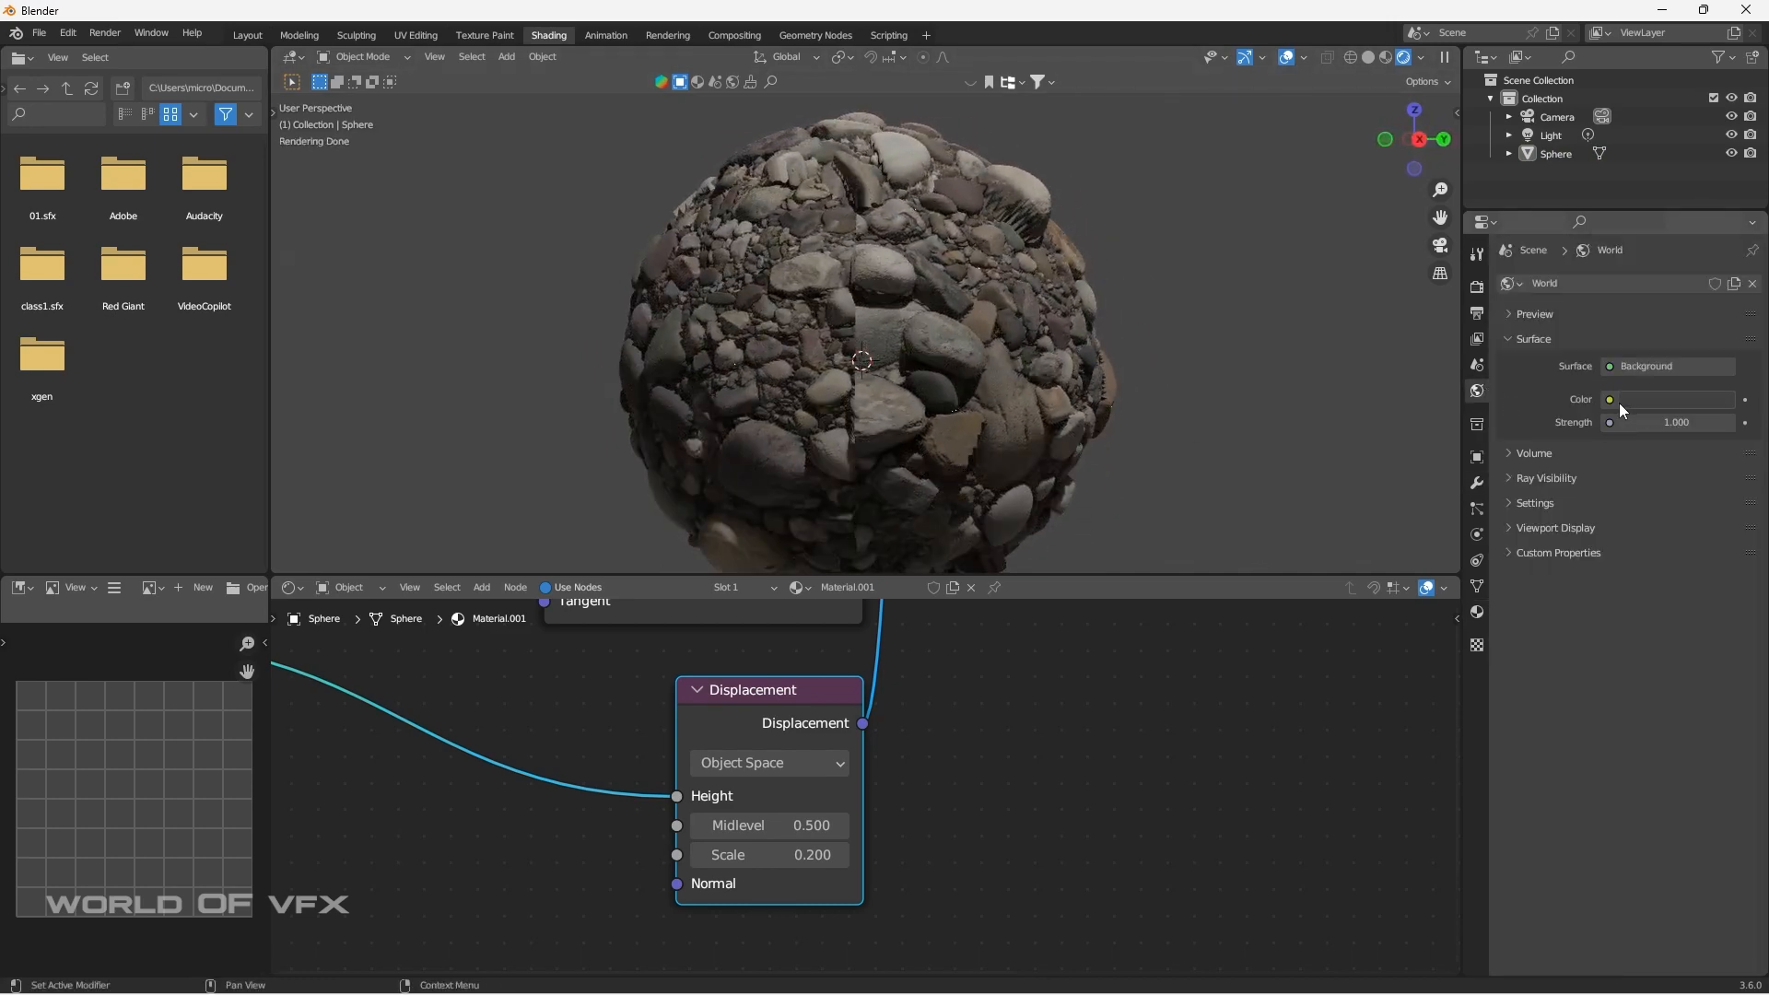
left_click(1610, 400)
left_click(1229, 479)
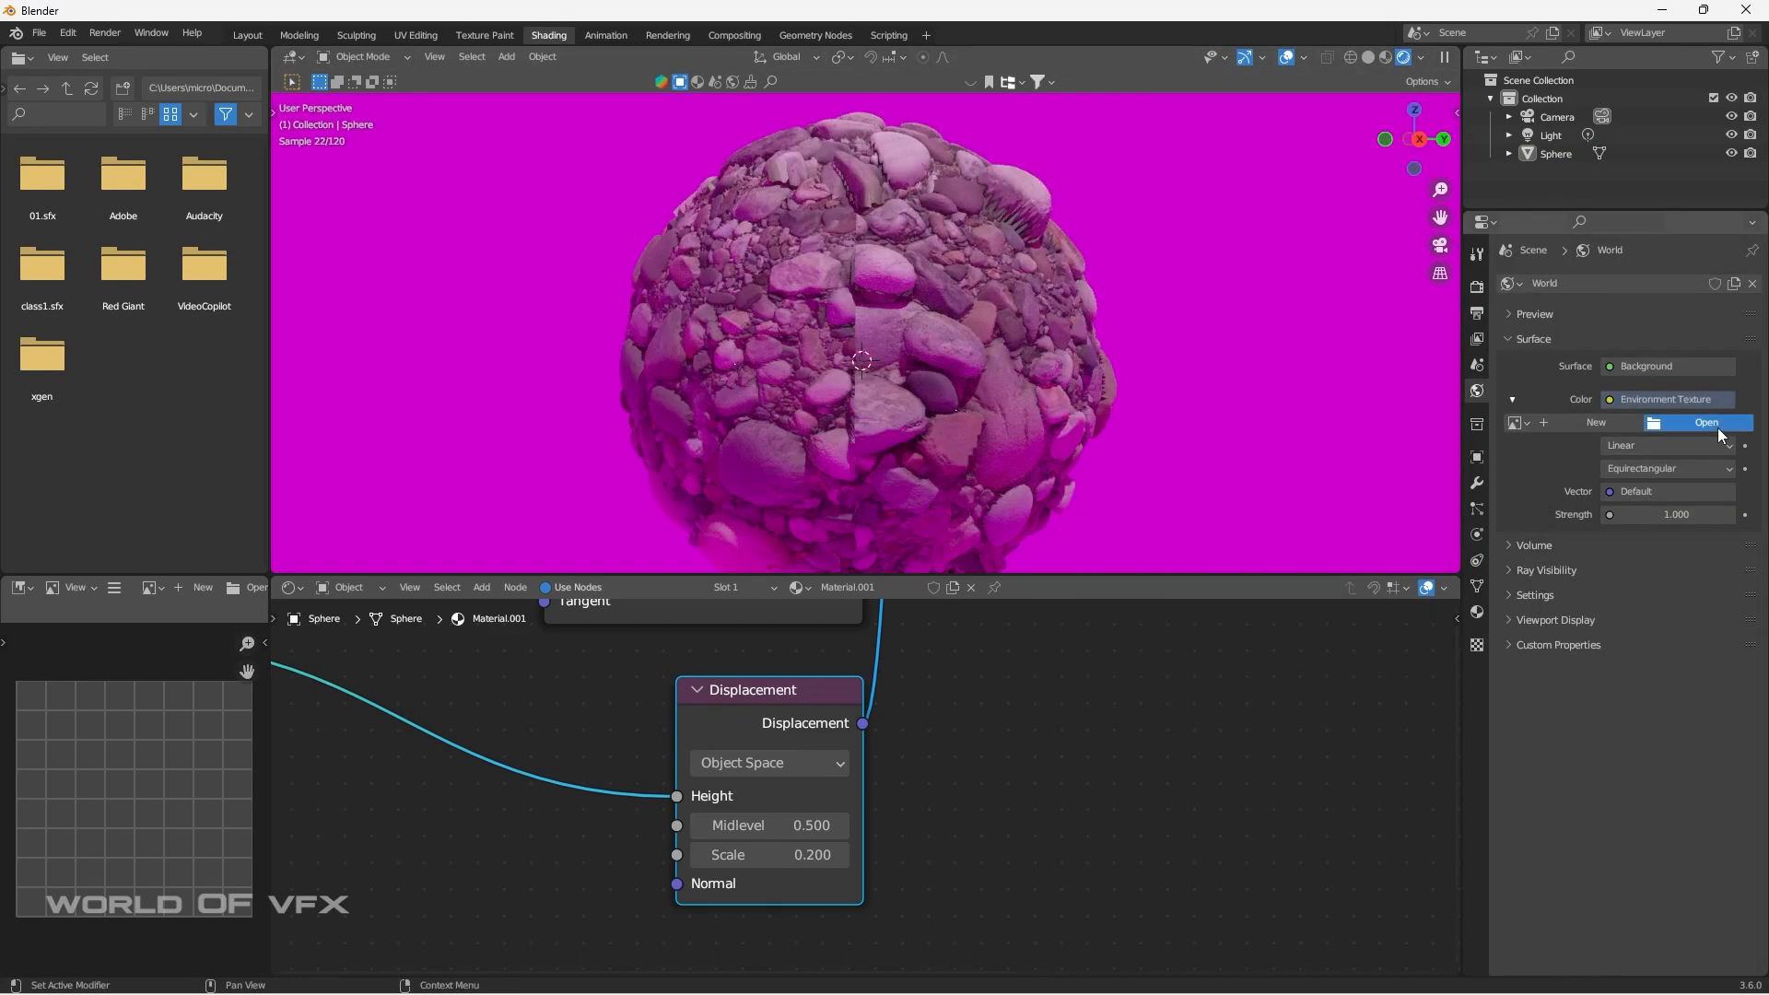
left_click(1713, 424)
left_click(512, 525)
left_click(517, 506)
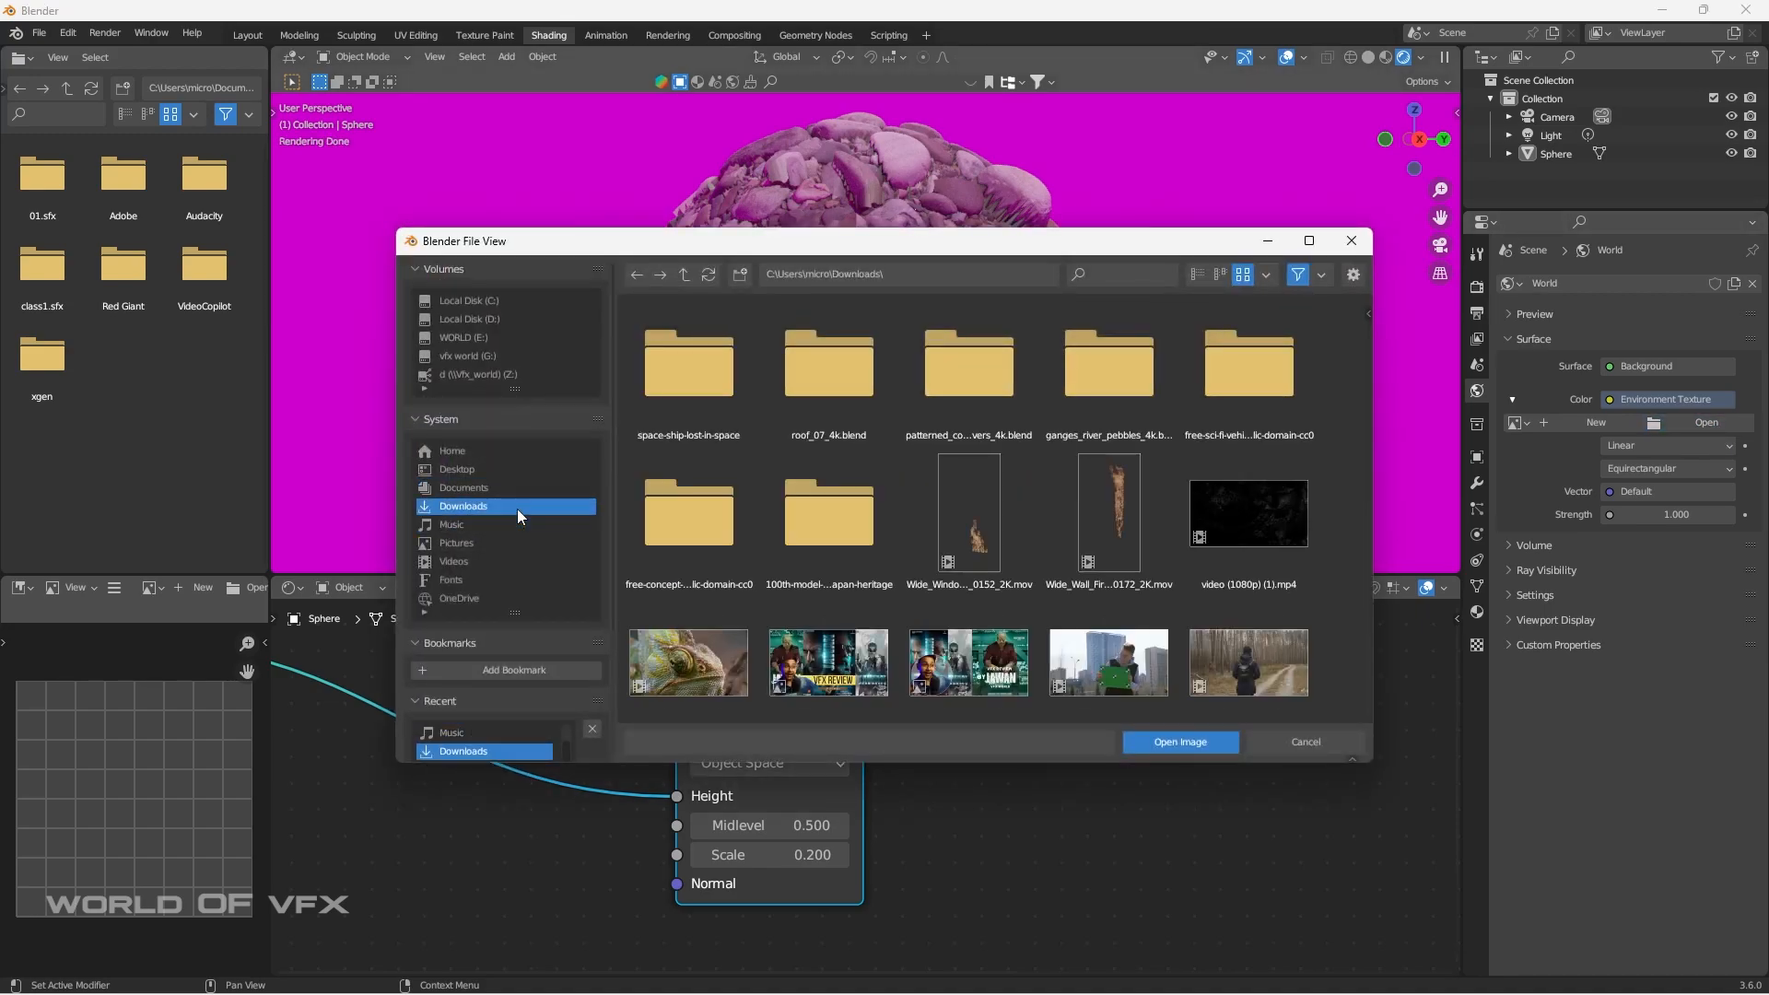
double_click(1249, 483)
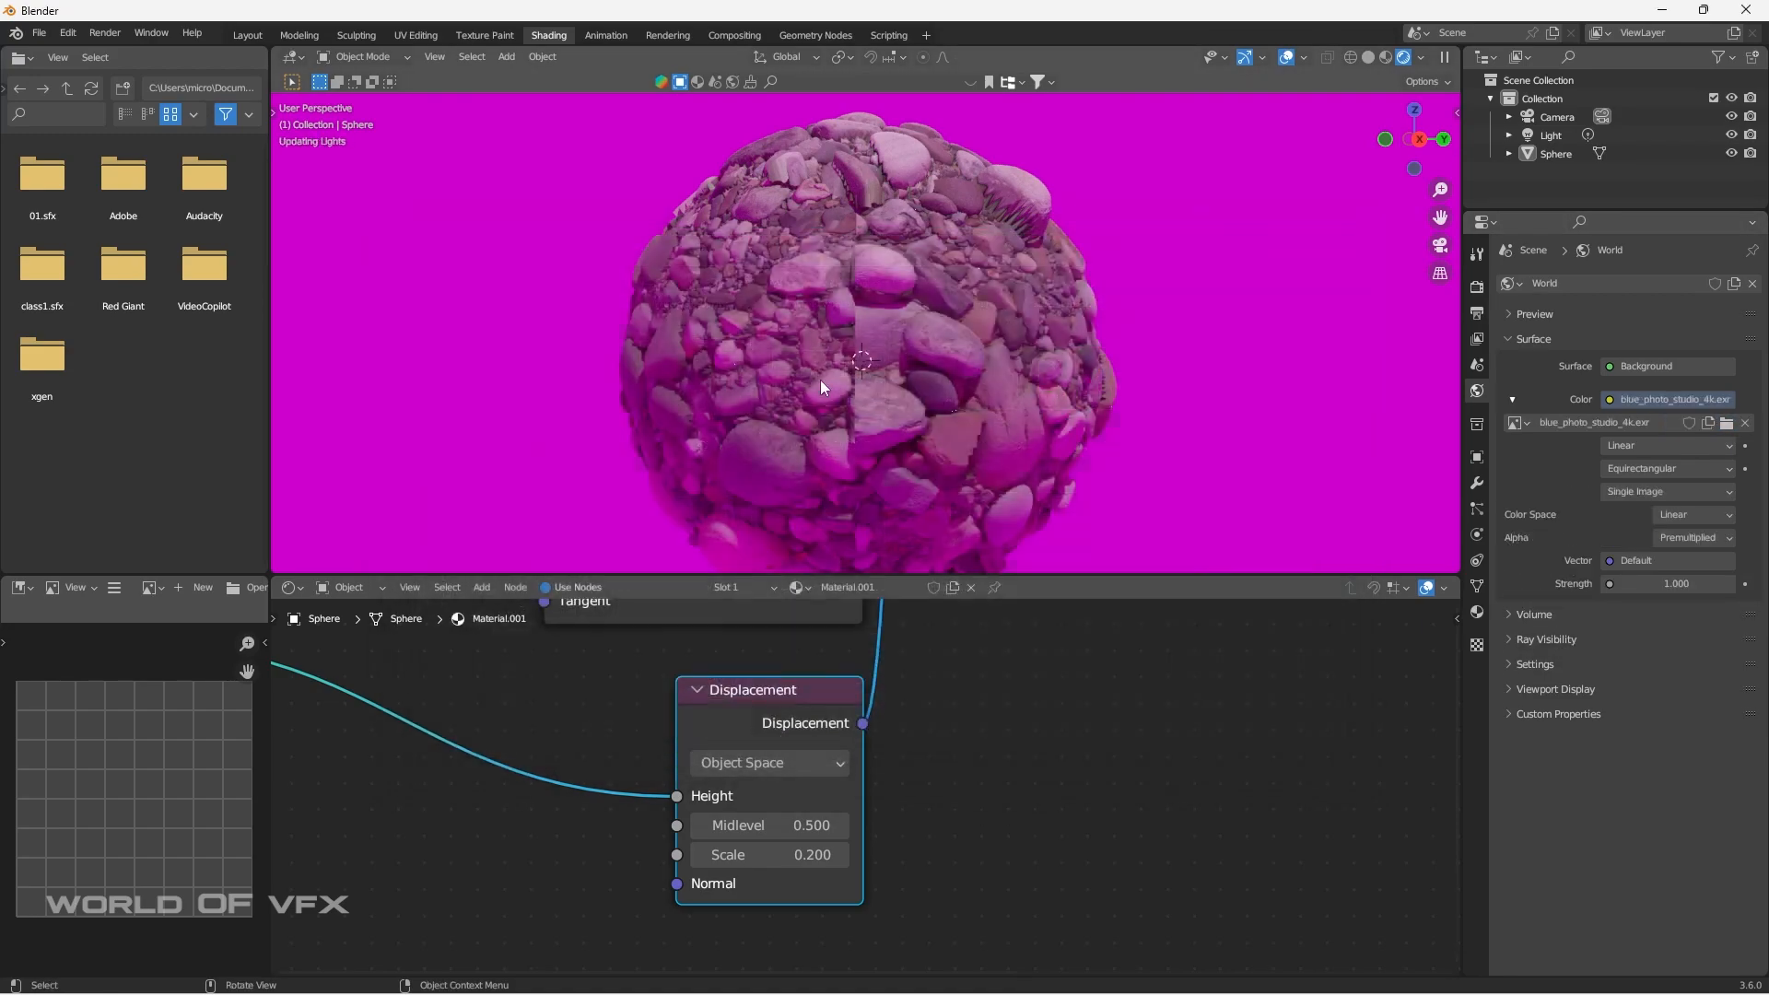
middle_click_drag(701, 359, 891, 362)
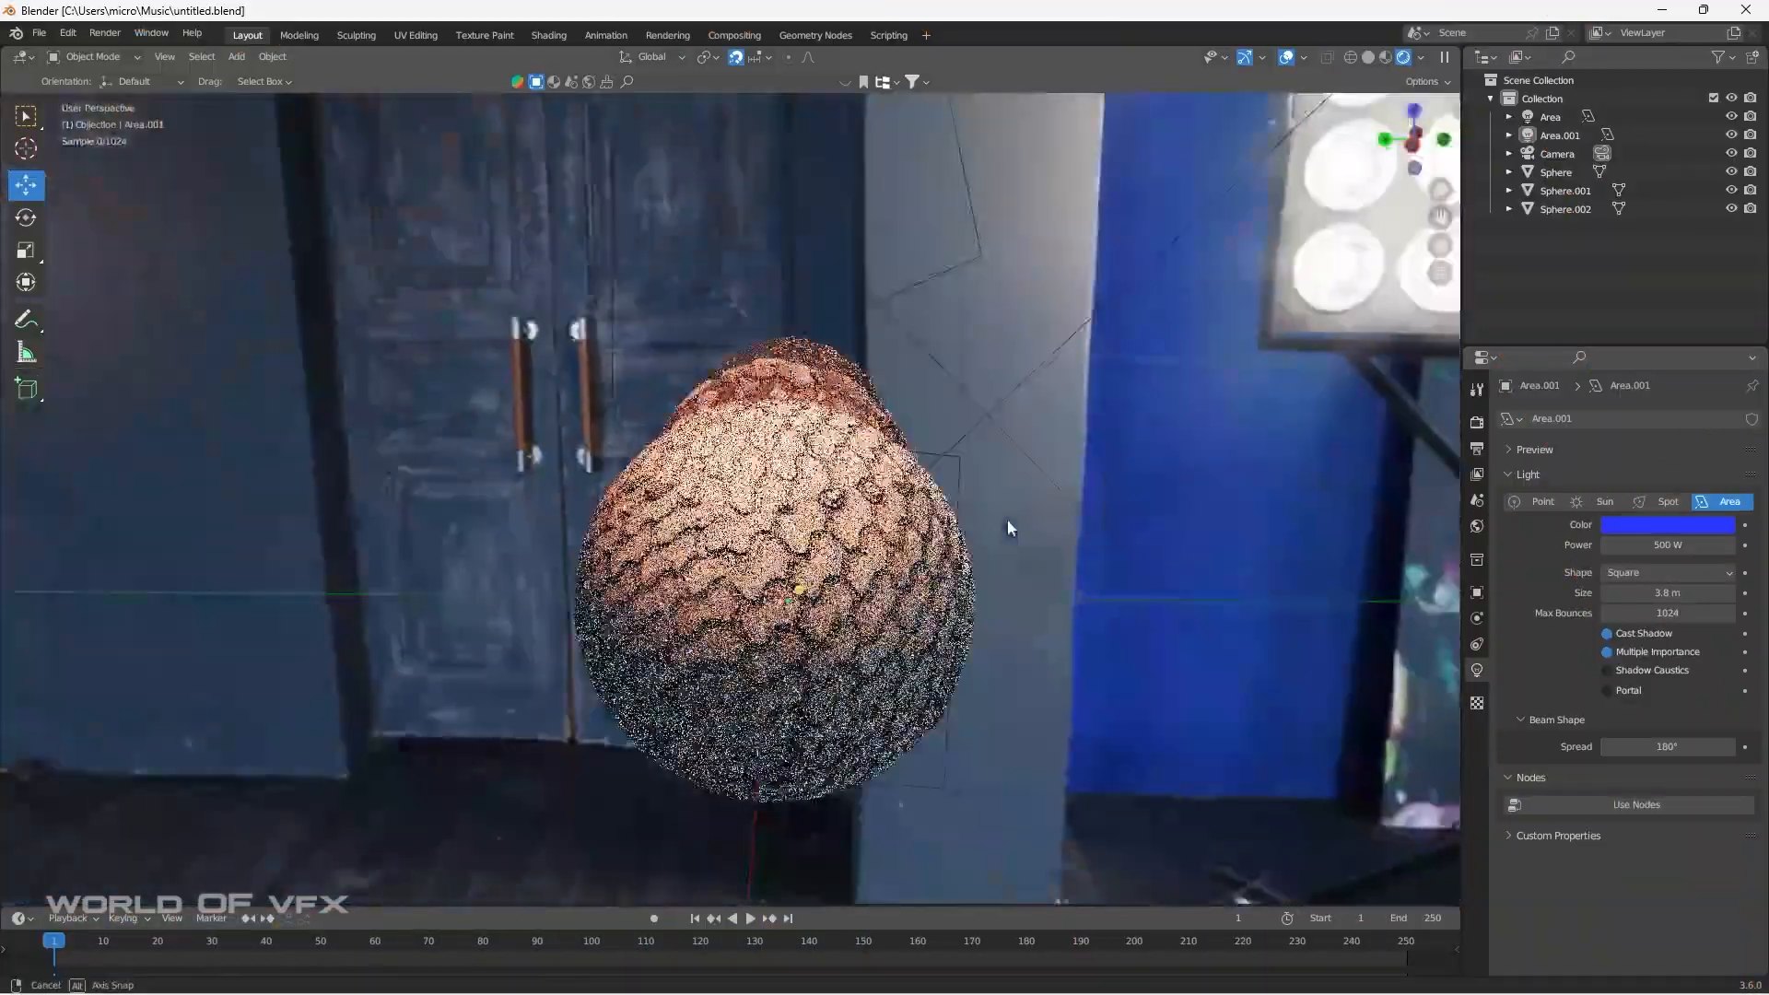
Examine the three textured spheres in the untitled.blend scene from several angles and through the scene camera.
middle_click_drag(1008, 527, 856, 518)
scroll(572, 586, "up", 4)
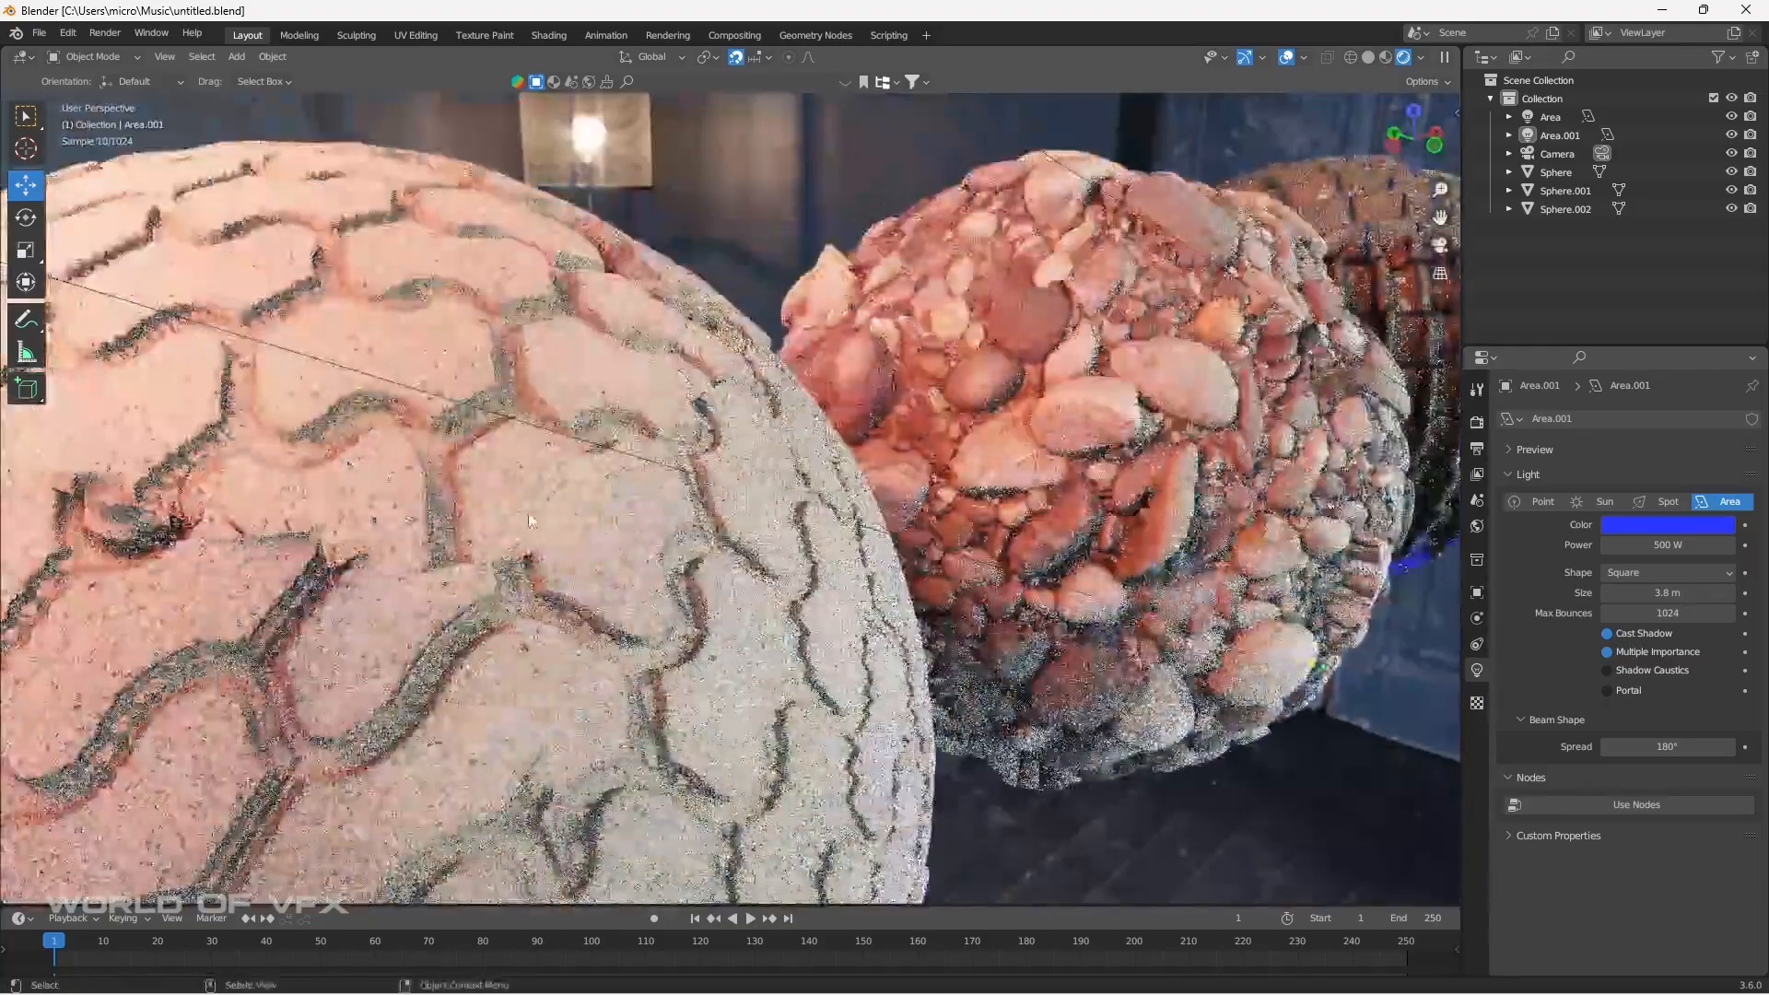
scroll(495, 535, "down", 3)
middle_click_drag(689, 573, 1003, 466)
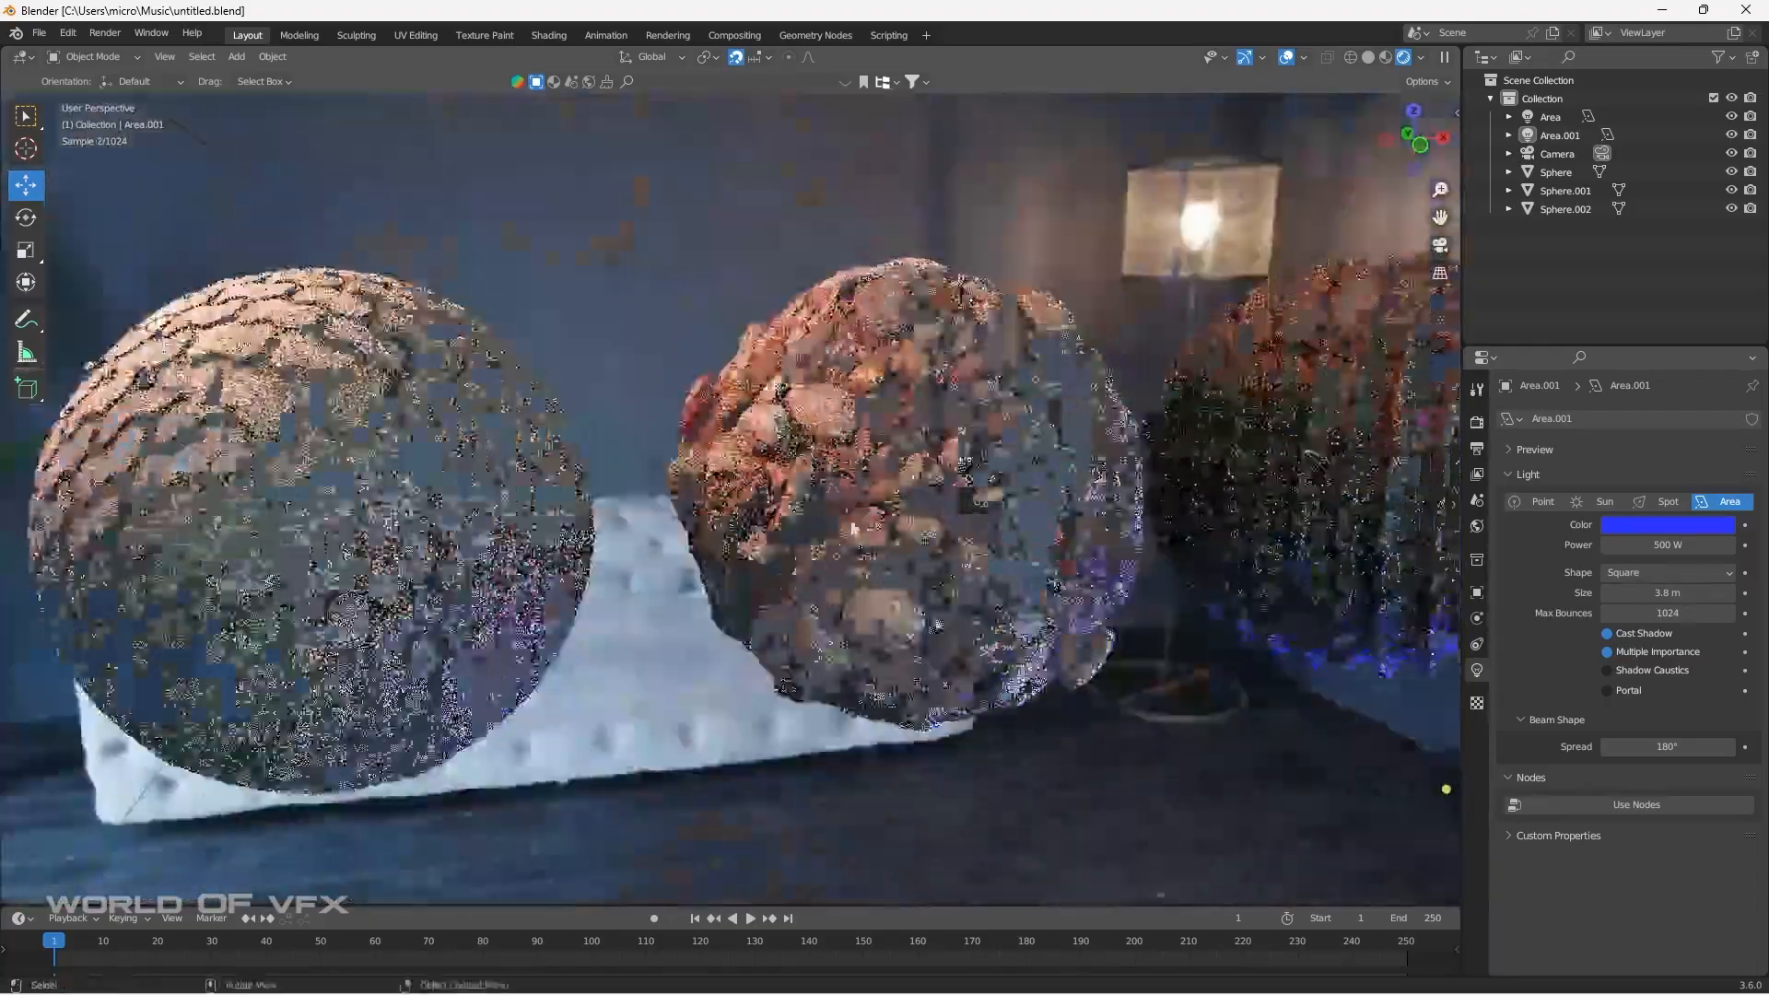
middle_click_drag(665, 497, 915, 525, "shift")
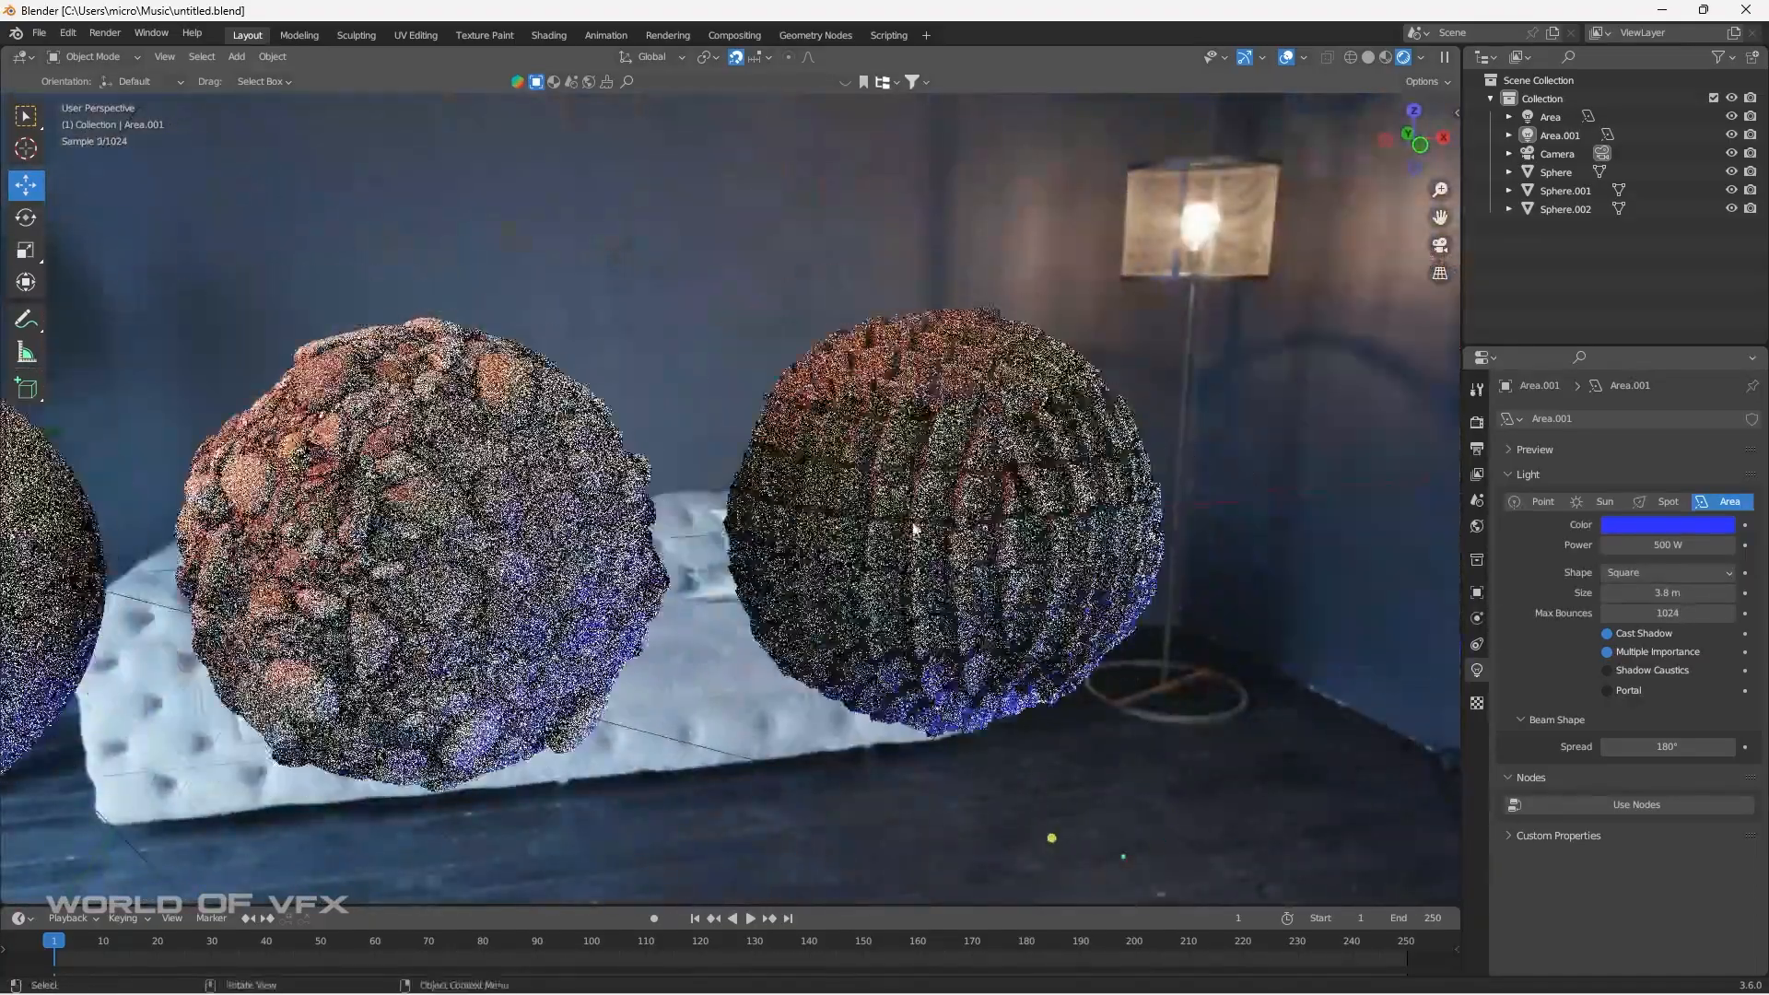
scroll(916, 525, "up", 4)
scroll(929, 522, "down", 2)
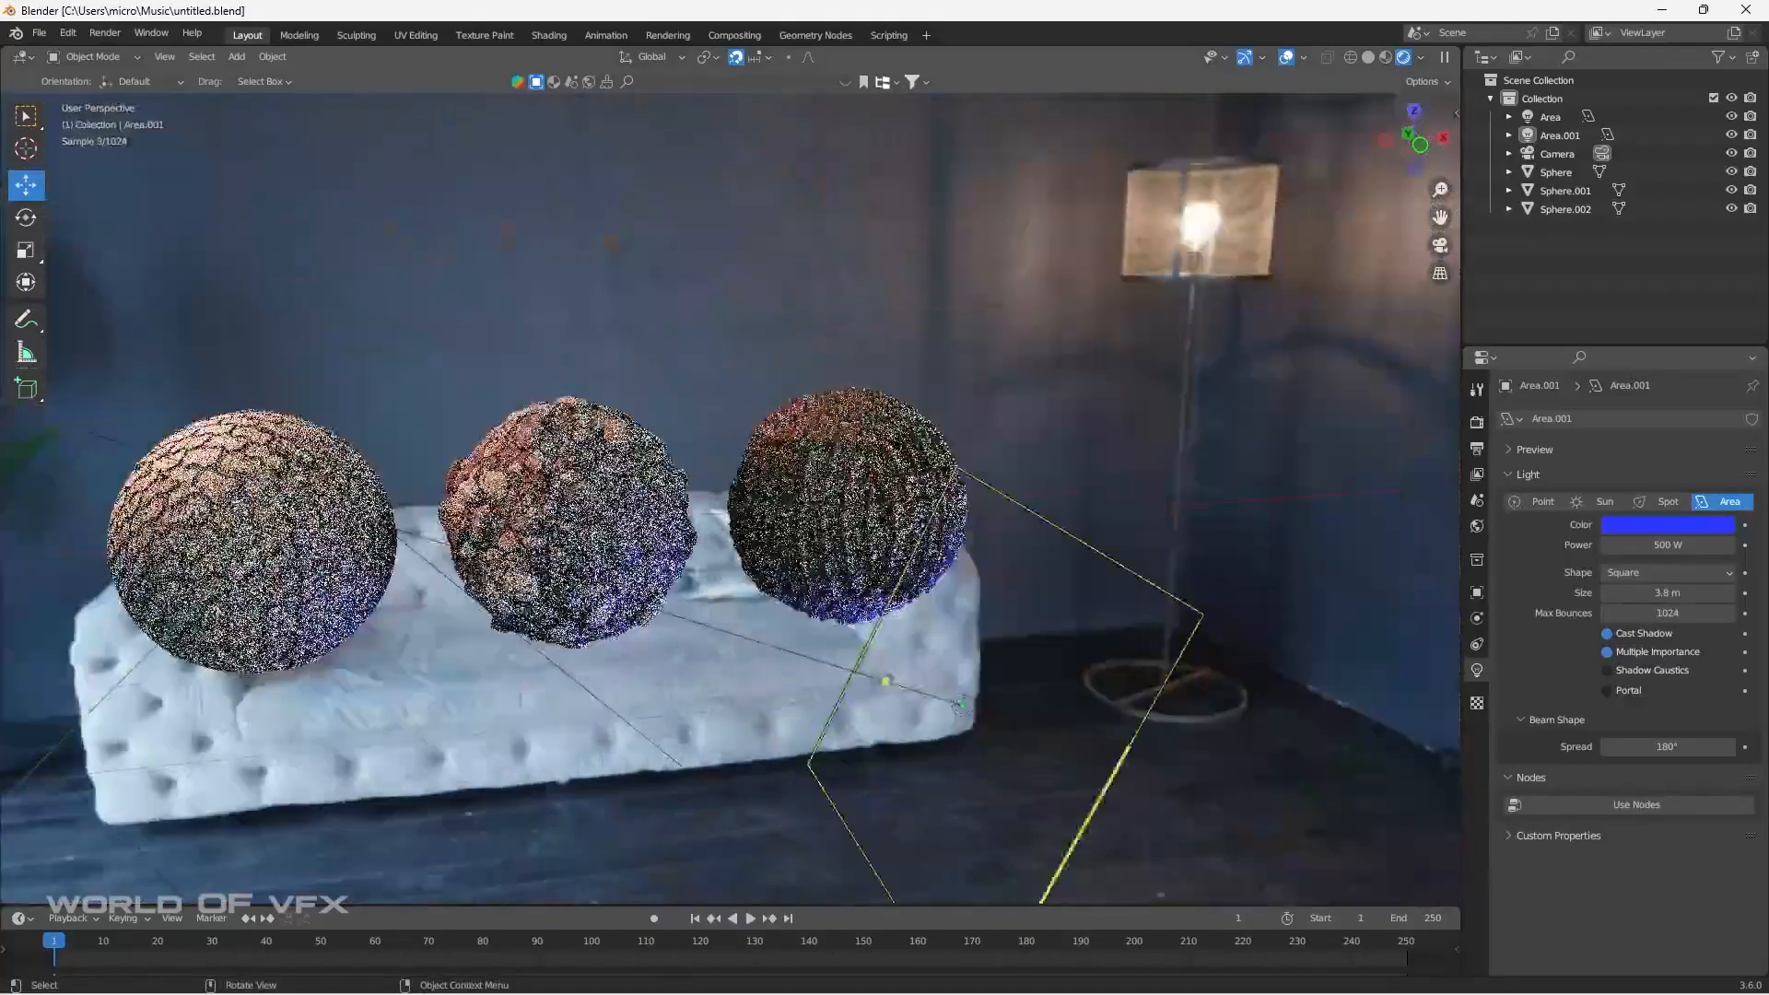
middle_click_drag(1191, 437, 1164, 411)
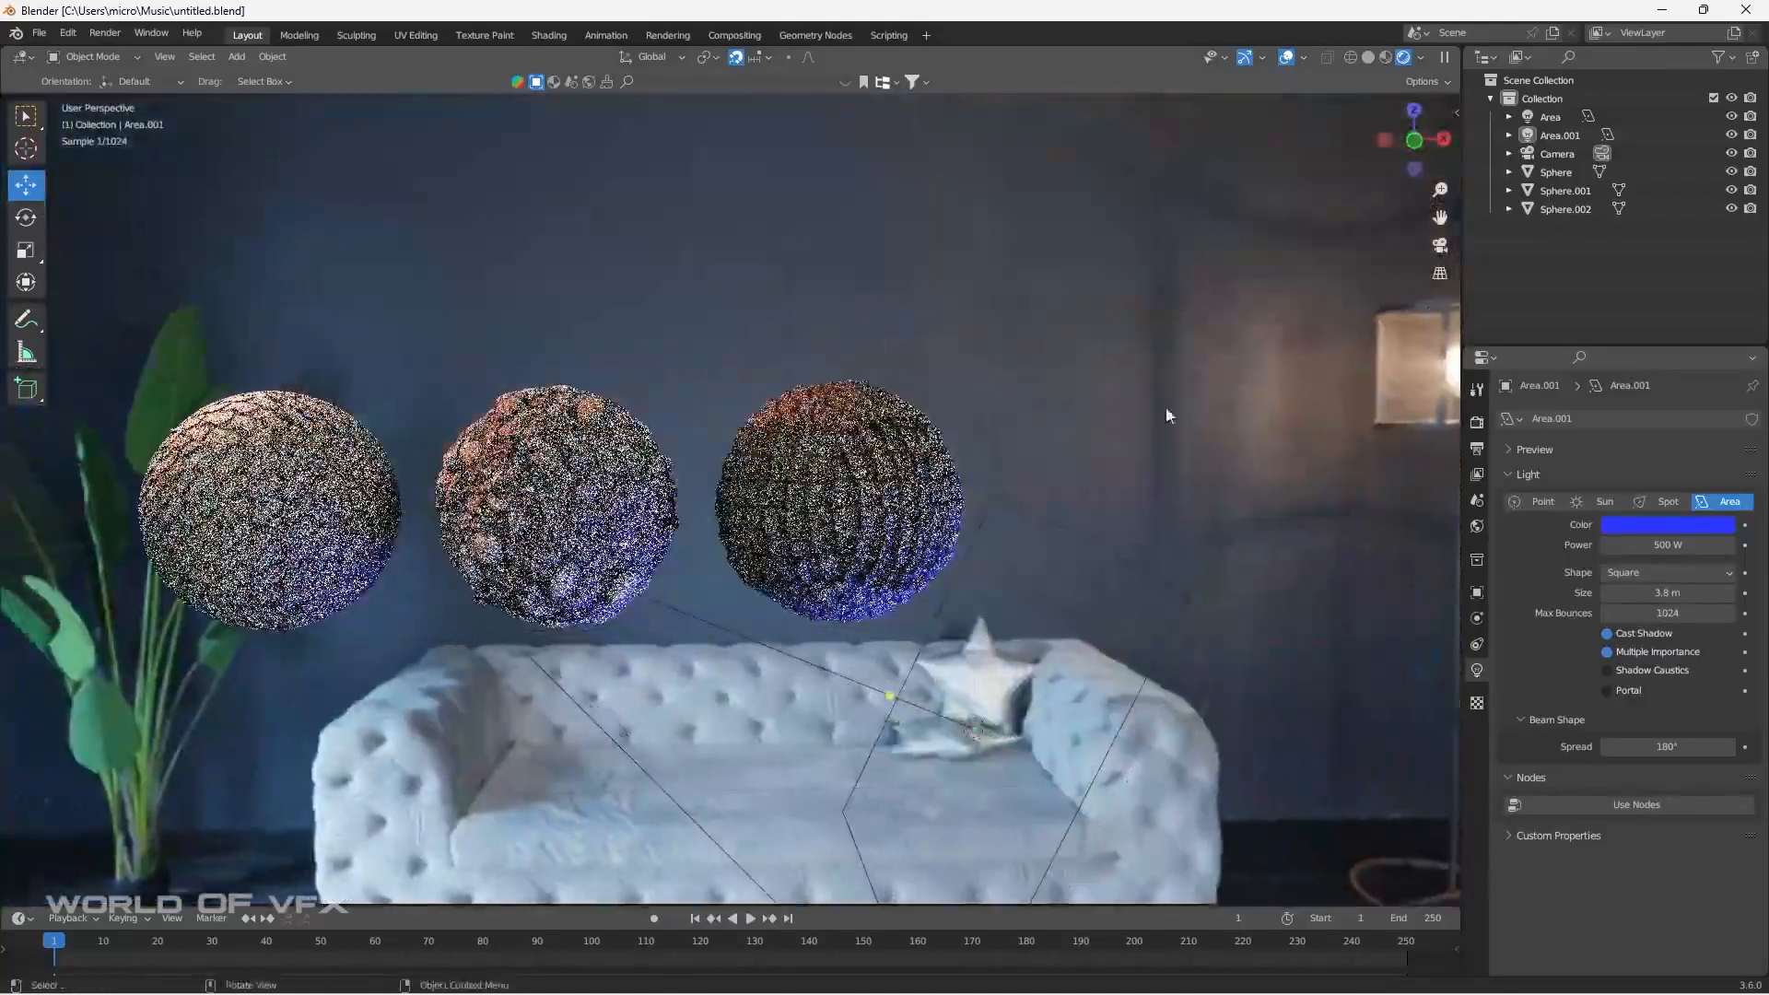
left_click(1440, 246)
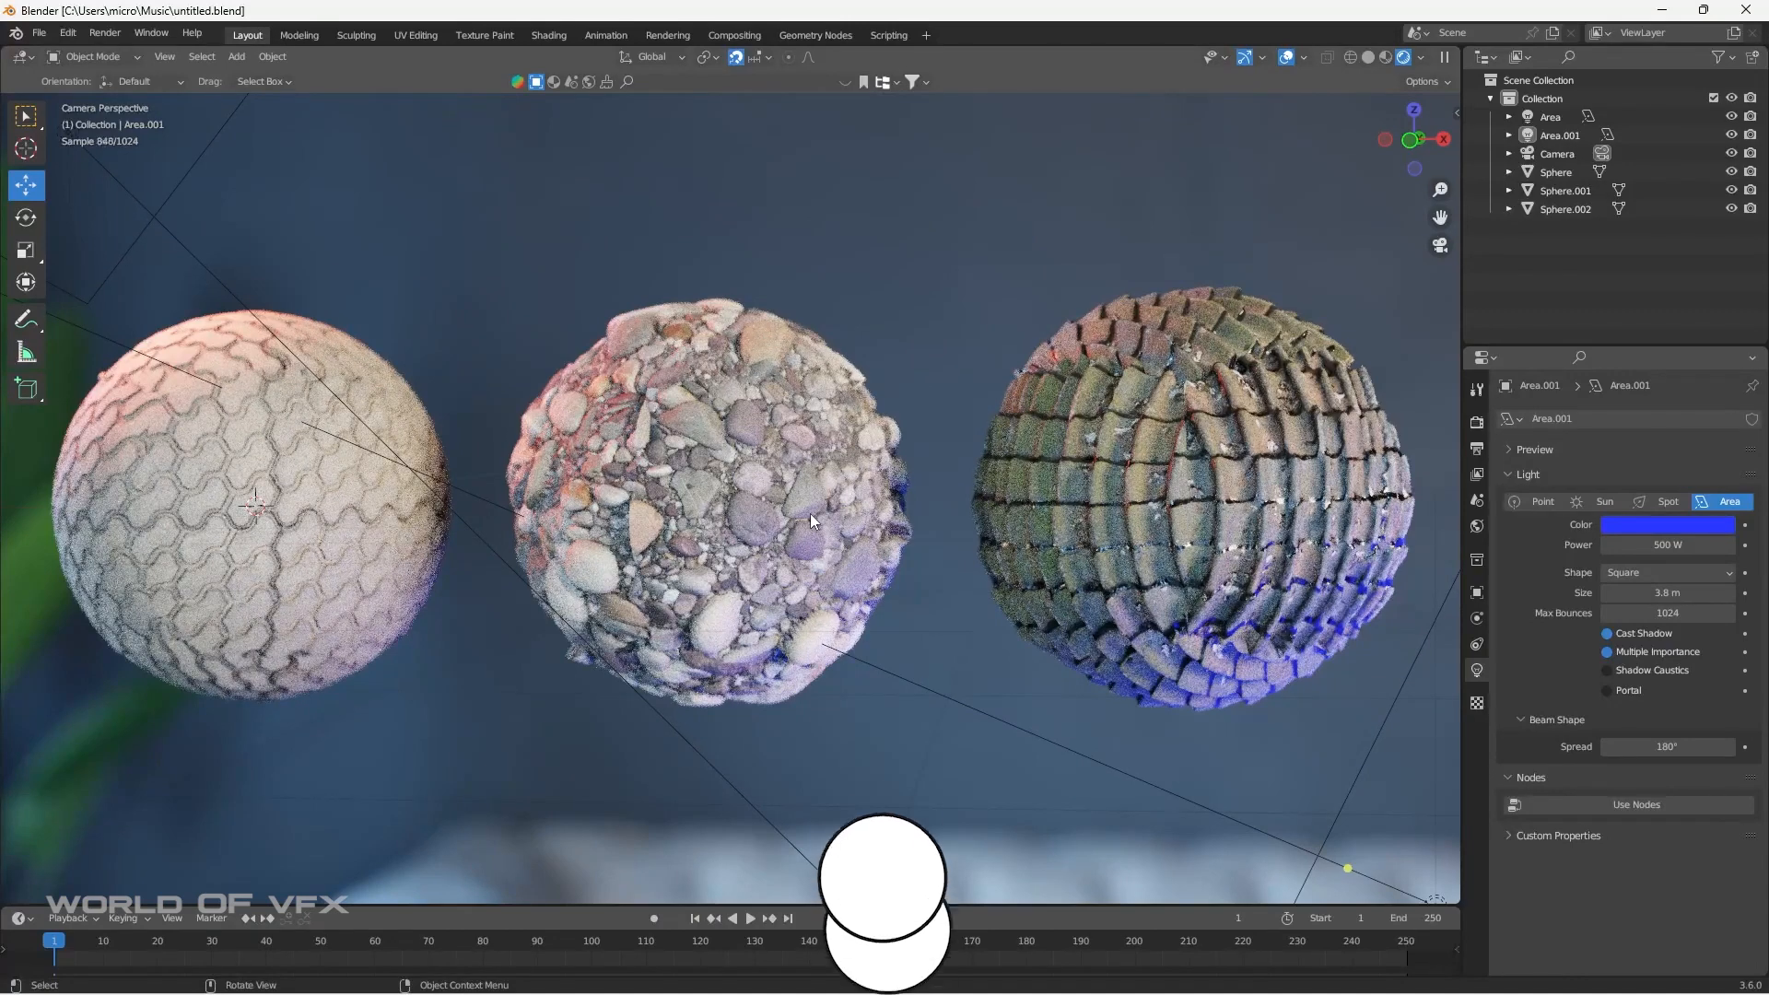